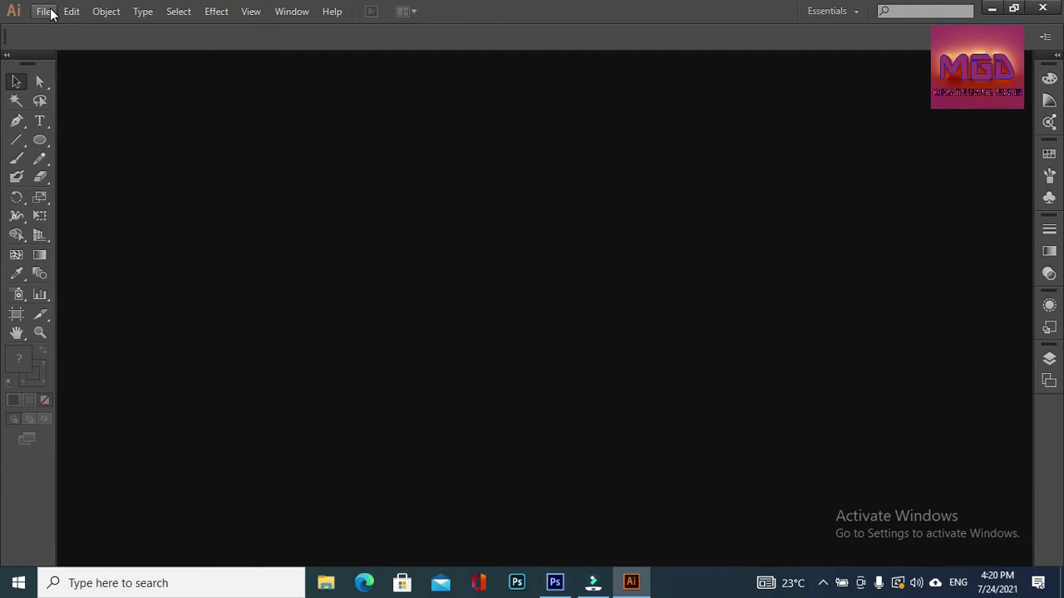
Start a new document with a single 1920 × 1080 pt artboard.
{"action": "left_click", "coordinate": [43, 11]}
{"action": "left_click", "coordinate": [61, 29]}
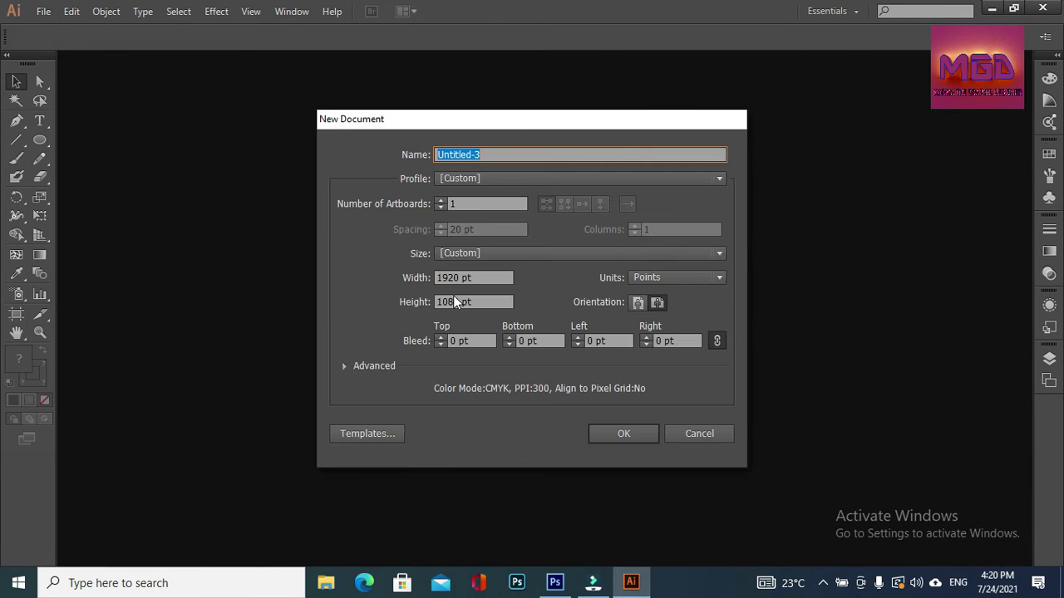
Confirm the 1920 × 1080 pt document and draw a circle near the artboard centre.
{"action": "left_click", "coordinate": [613, 436]}
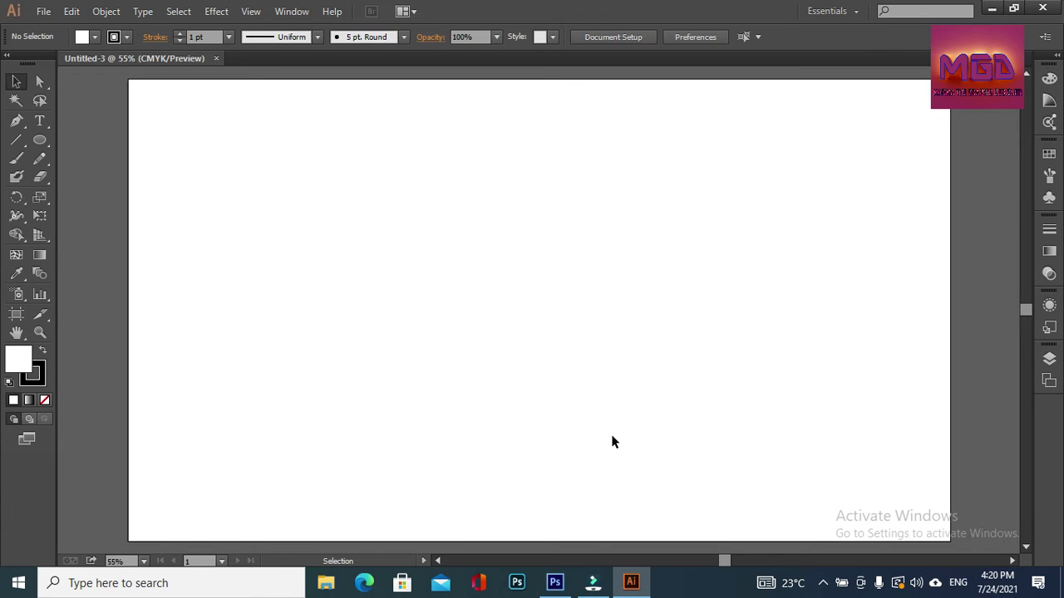
{"action": "left_click", "coordinate": [39, 139]}
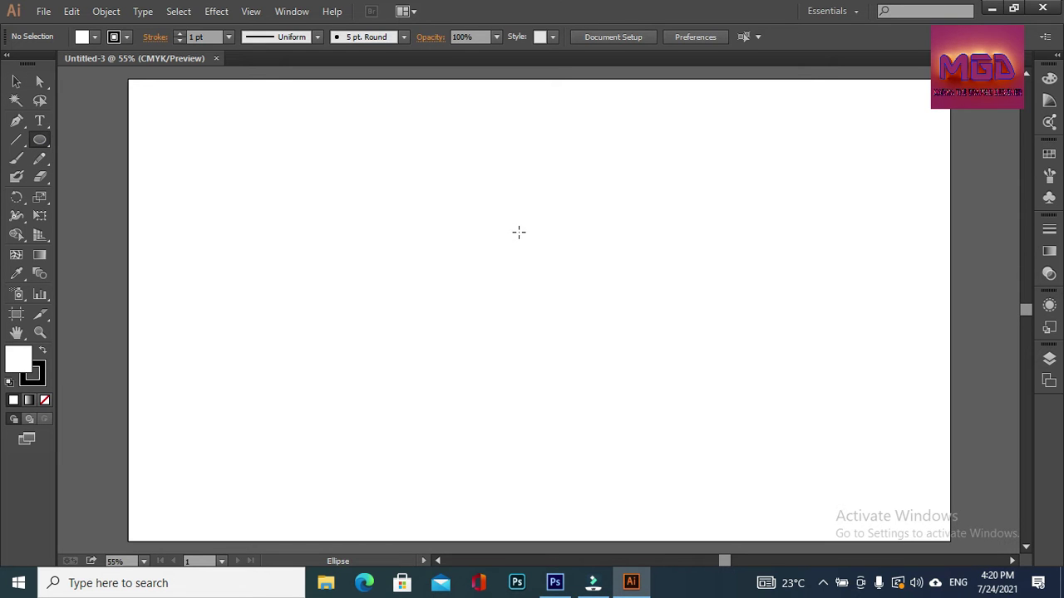
{"action": "left_click_drag", "start_coordinate": [518, 232], "coordinate": [581, 293]}
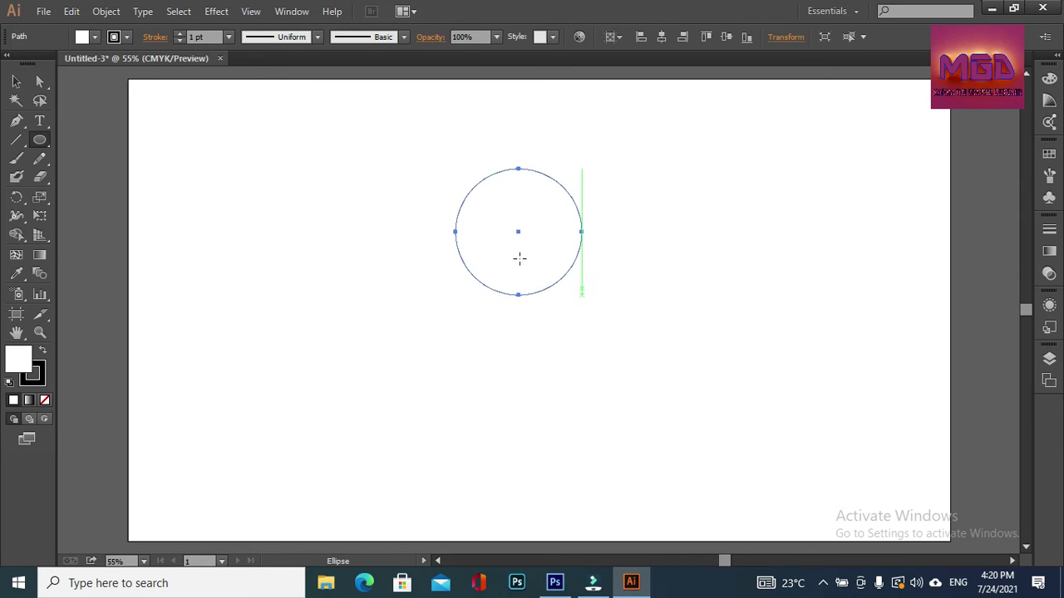
{"action": "left_click", "coordinate": [16, 81]}
Duplicate the circle in place and nudge the copy down three steps.
{"action": "left_click", "coordinate": [71, 11]}
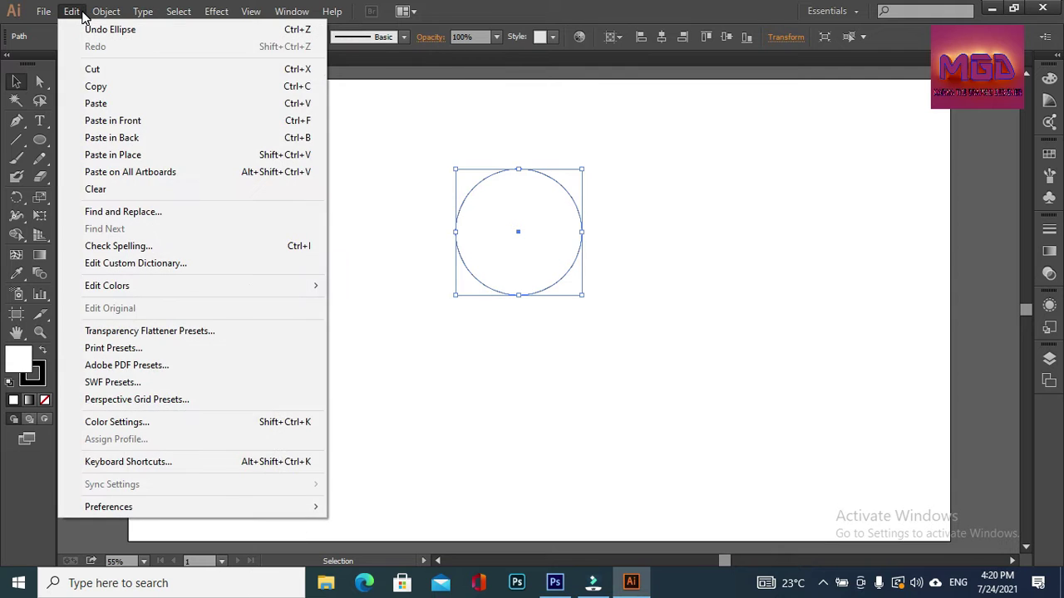
{"action": "left_click", "coordinate": [125, 87]}
{"action": "left_click", "coordinate": [72, 11]}
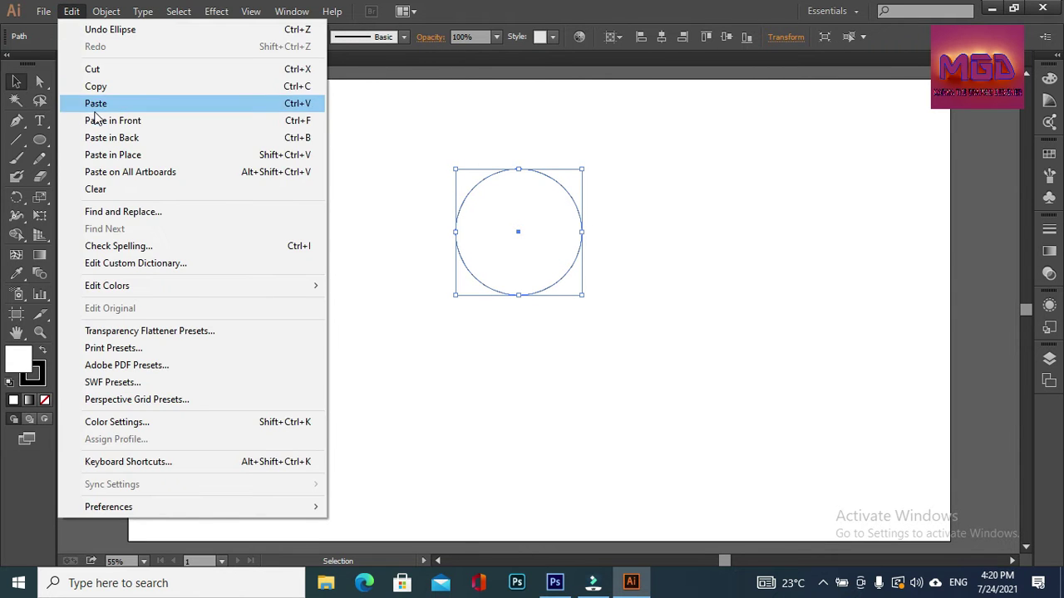
{"action": "left_click", "coordinate": [99, 116]}
{"action": "key", "text": "Down"}
{"action": "key", "text": "Down"}
{"action": "key", "text": "Down"}
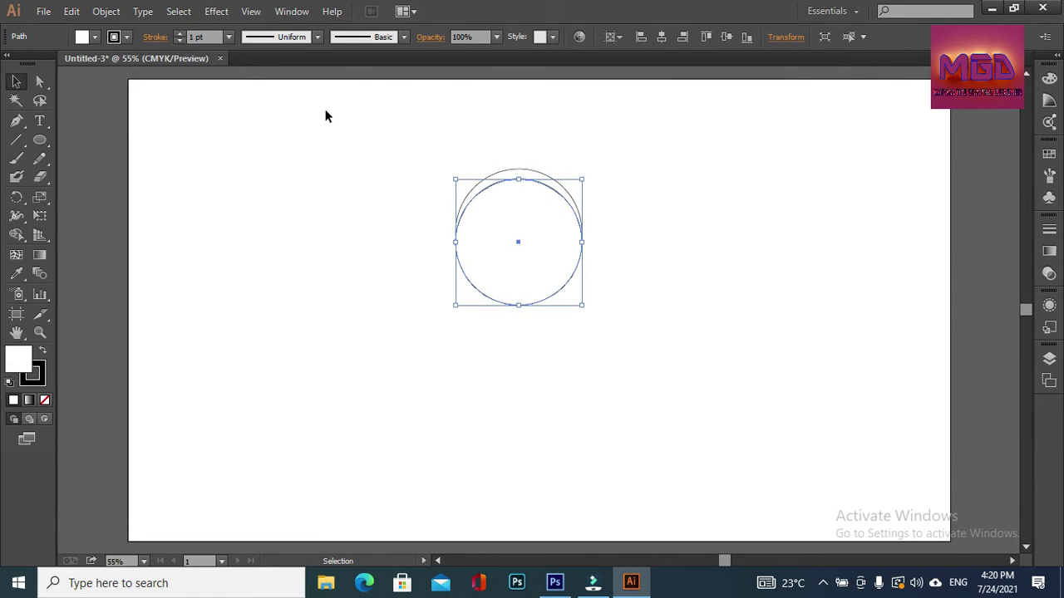
{"action": "key", "text": "Down"}
{"action": "key", "text": "Down"}
{"action": "key", "text": "Down"}
{"action": "key", "text": "Down"}
{"action": "key", "text": "Down"}
{"action": "key", "text": "Down"}
{"action": "key", "text": "Down"}
{"action": "key", "text": "Down"}
{"action": "key", "text": "Down"}
{"action": "key", "text": "Down"}
{"action": "key", "text": "Down"}
{"action": "key", "text": "Down"}
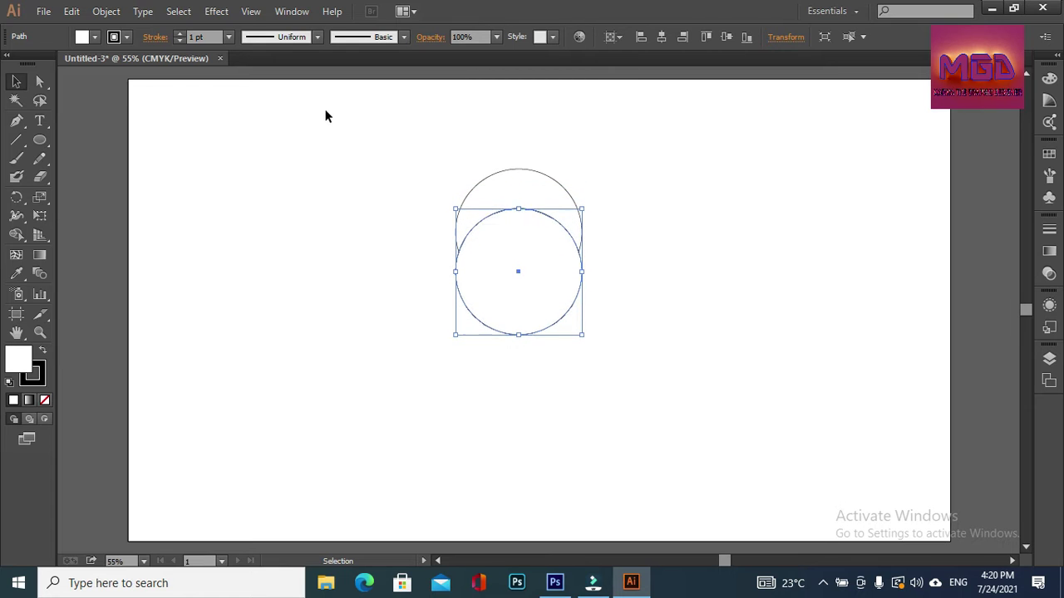
{"action": "key", "text": "Down"}
{"action": "key", "text": "Down"}
{"action": "key", "text": "Down"}
{"action": "key", "text": "Down"}
{"action": "key", "text": "Down"}
{"action": "key", "text": "Down"}
{"action": "key", "text": "Down"}
{"action": "key", "text": "Down"}
{"action": "key", "text": "Down"}
{"action": "key", "text": "Down"}
{"action": "key", "text": "Down"}
{"action": "key", "text": "Down"}
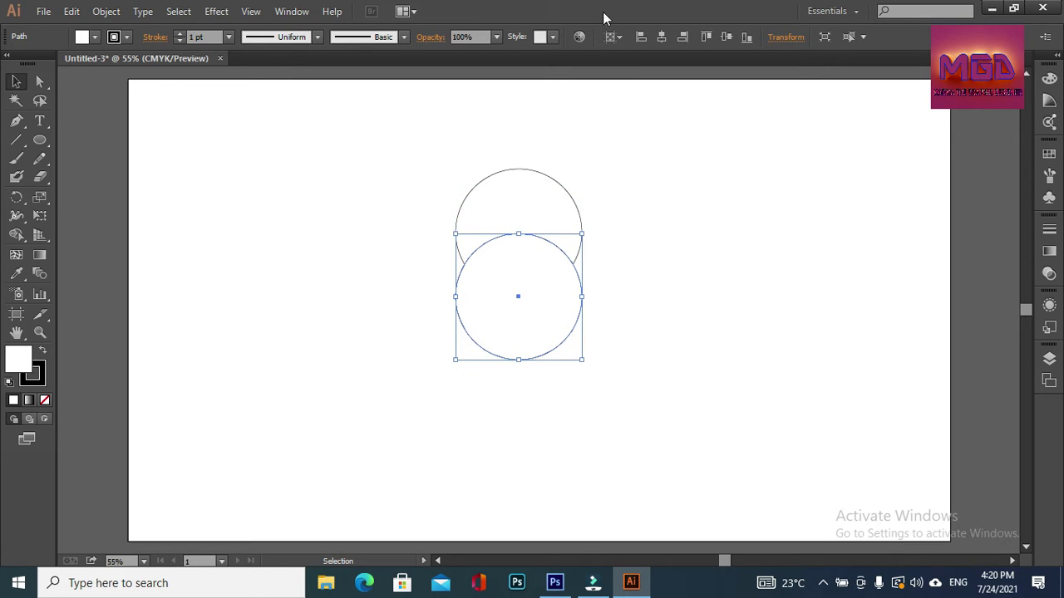
Set both circles' fill to None, leaving only their outlines.
{"action": "left_click_drag", "start_coordinate": [394, 147], "coordinate": [618, 396]}
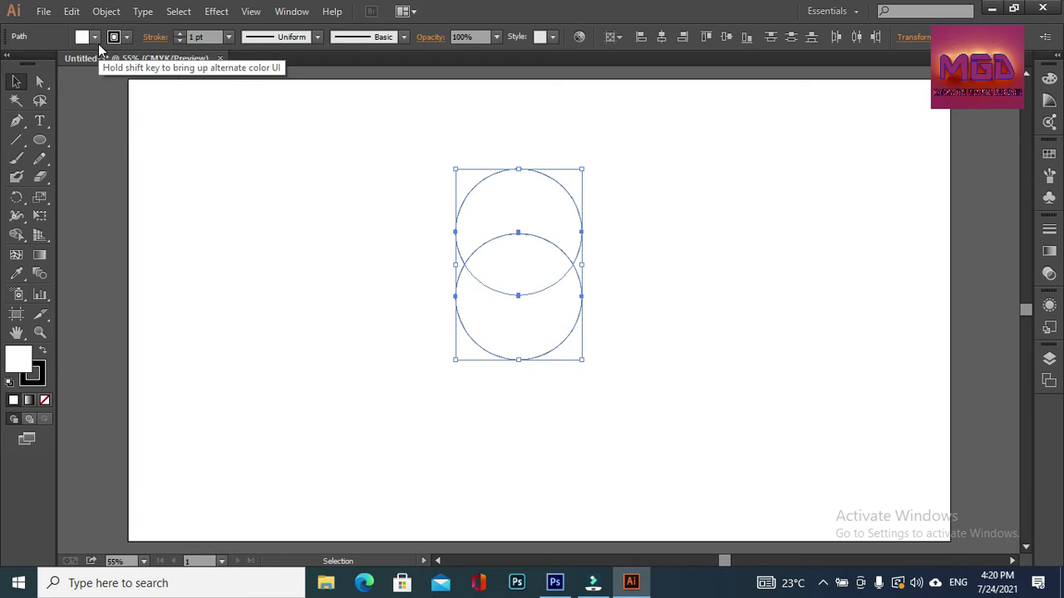
{"action": "left_click", "coordinate": [92, 36]}
{"action": "left_click", "coordinate": [10, 63]}
{"action": "left_click", "coordinate": [357, 177]}
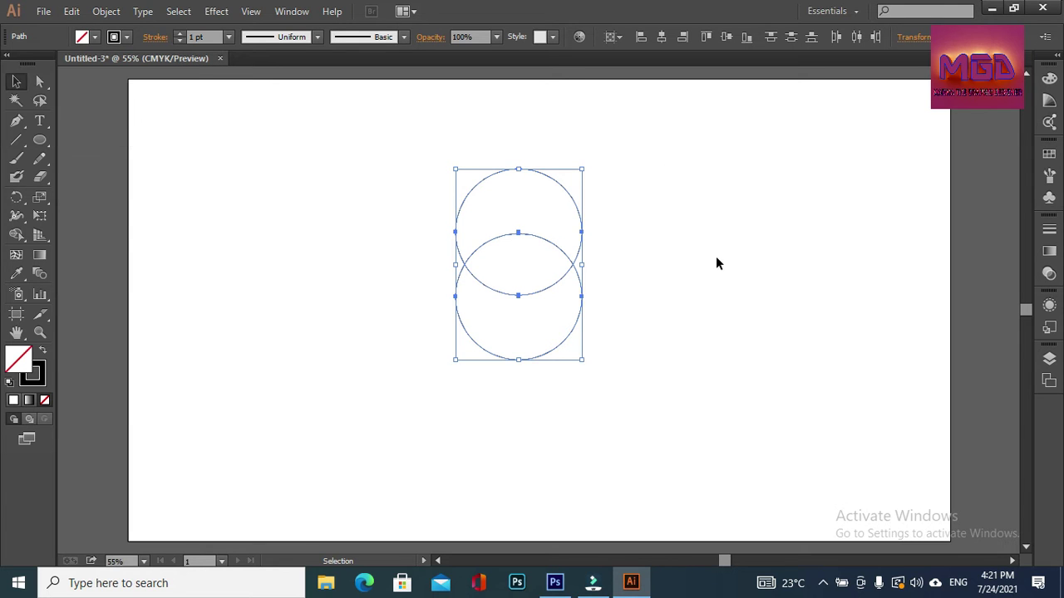
{"action": "left_click", "coordinate": [336, 295]}
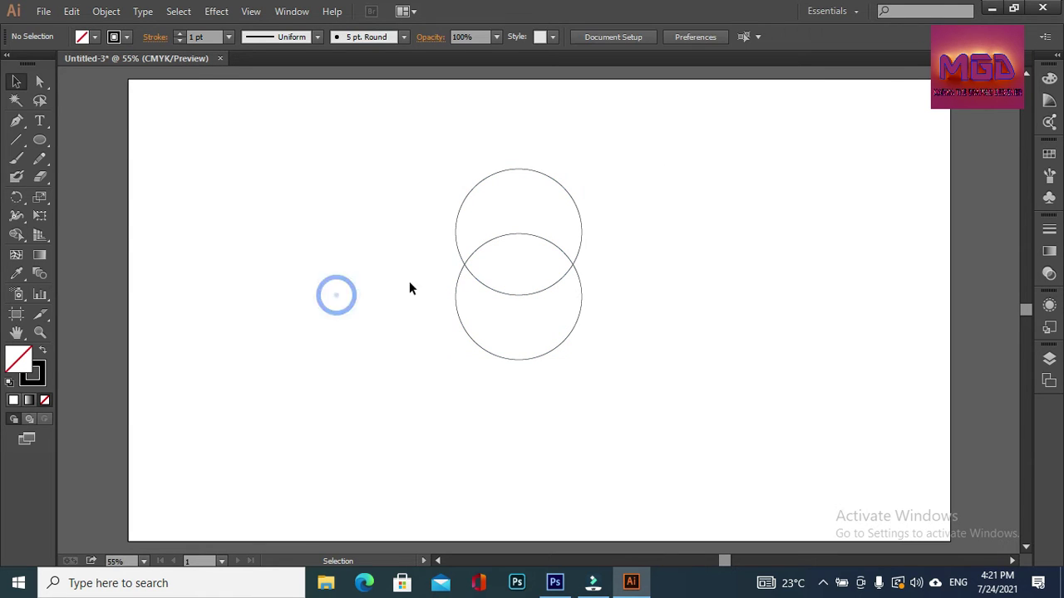
{"action": "left_click", "coordinate": [523, 361]}
Nudge the bottom circle up and the top circle down so they overlap more deeply.
{"action": "key", "text": "Up"}
{"action": "key", "text": "Up"}
{"action": "key", "text": "Up"}
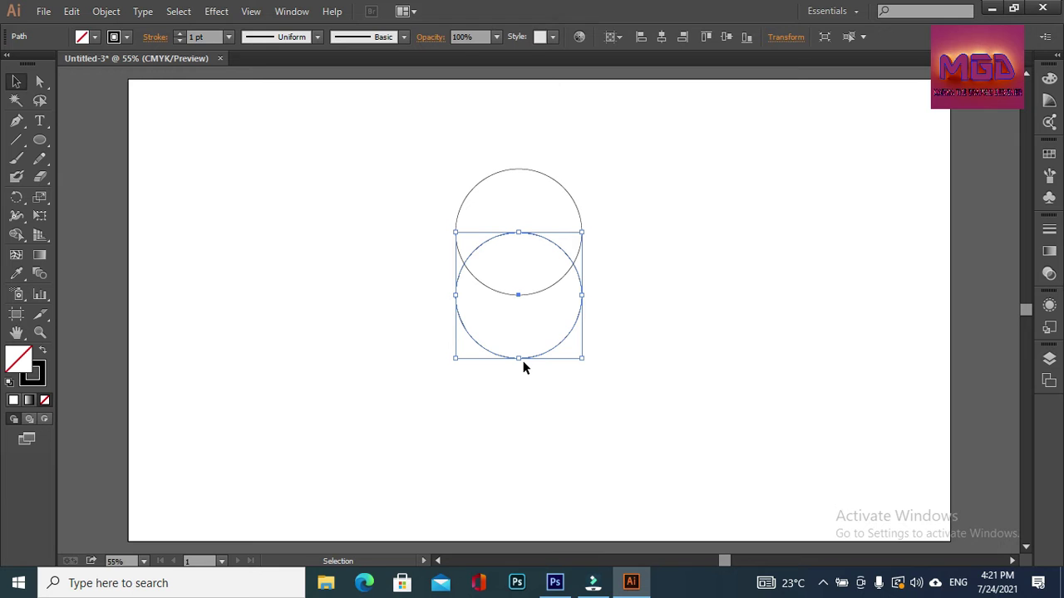
{"action": "left_click", "coordinate": [368, 251]}
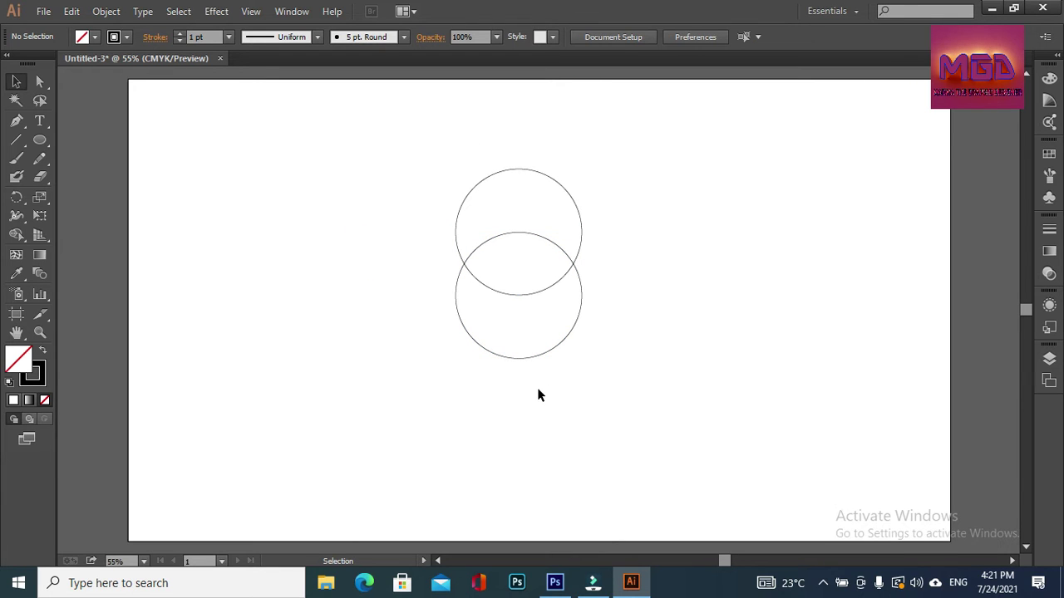
{"action": "left_click", "coordinate": [553, 175]}
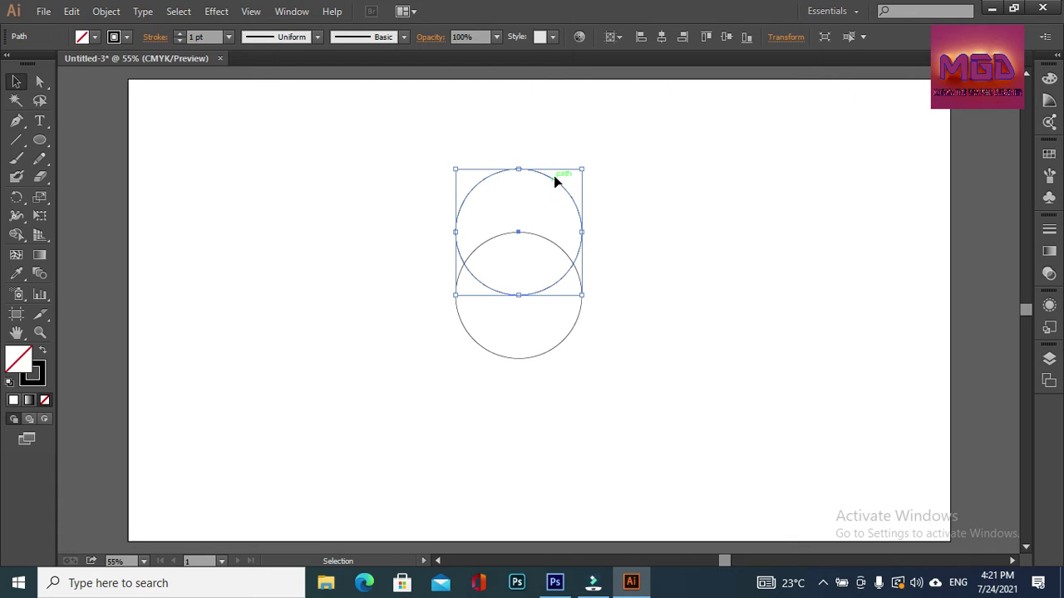
{"action": "key", "text": "Down"}
{"action": "key", "text": "Down"}
{"action": "key", "text": "Down"}
{"action": "key", "text": "Down"}
{"action": "key", "text": "Down"}
{"action": "key", "text": "Down"}
{"action": "key", "text": "Down"}
{"action": "key", "text": "Down"}
{"action": "key", "text": "Down"}
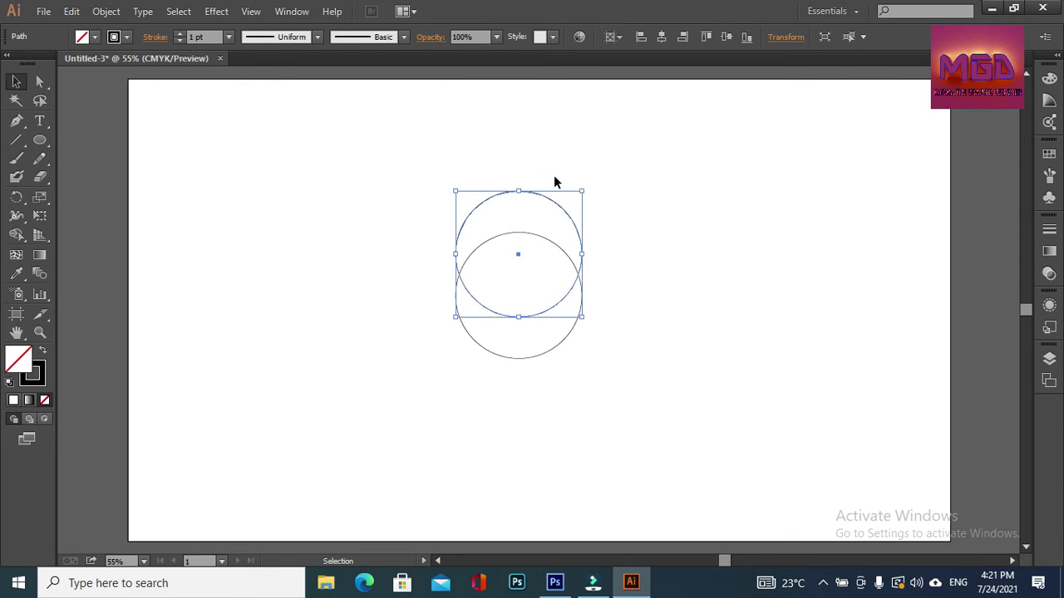
{"action": "key", "text": "Down"}
{"action": "key", "text": "Down"}
{"action": "key", "text": "Down"}
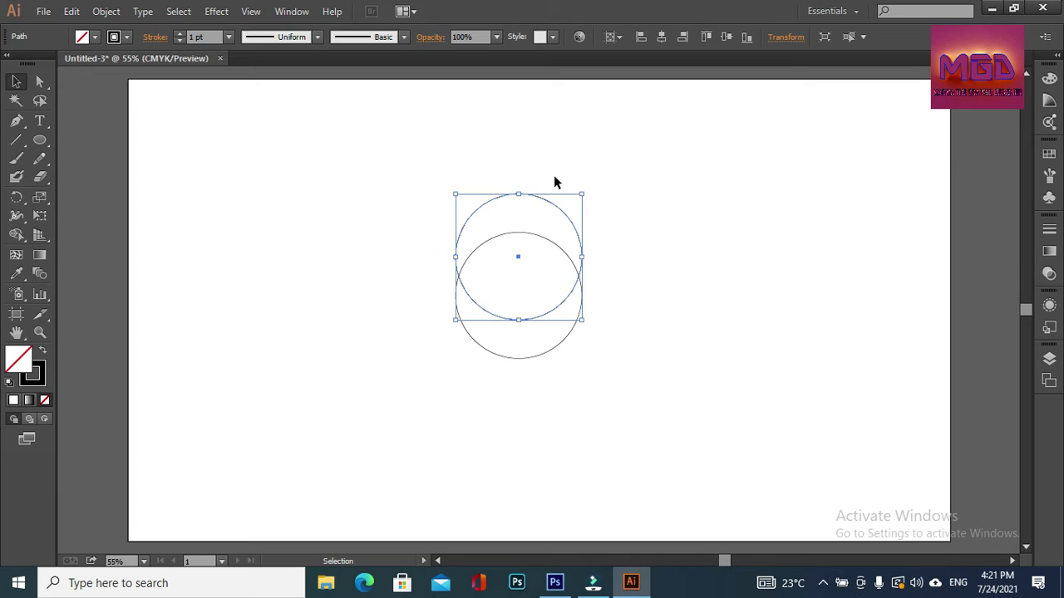
{"action": "left_click", "coordinate": [420, 127]}
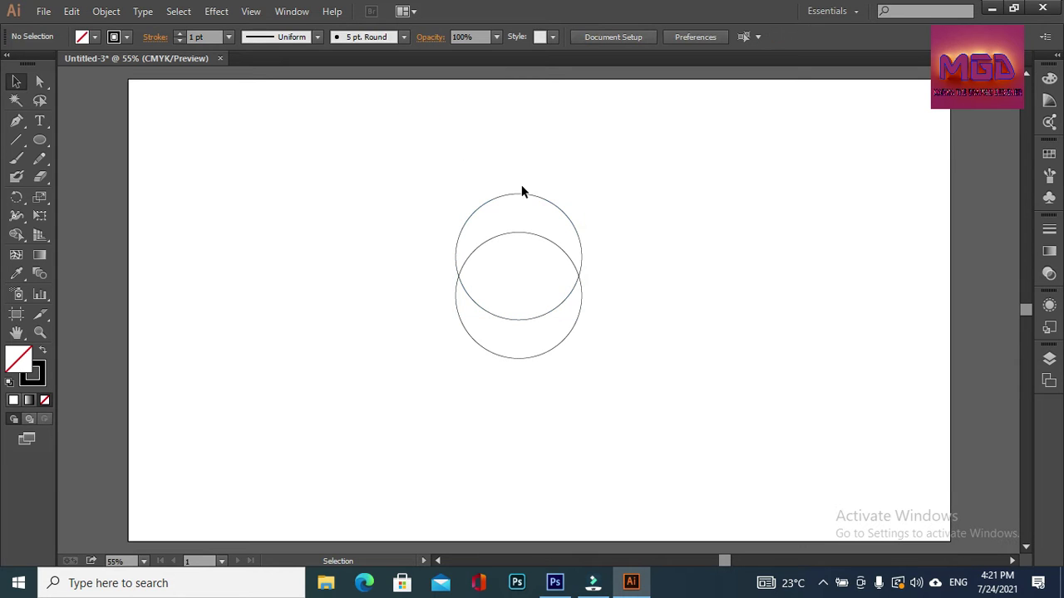
{"action": "left_click", "coordinate": [42, 142]}
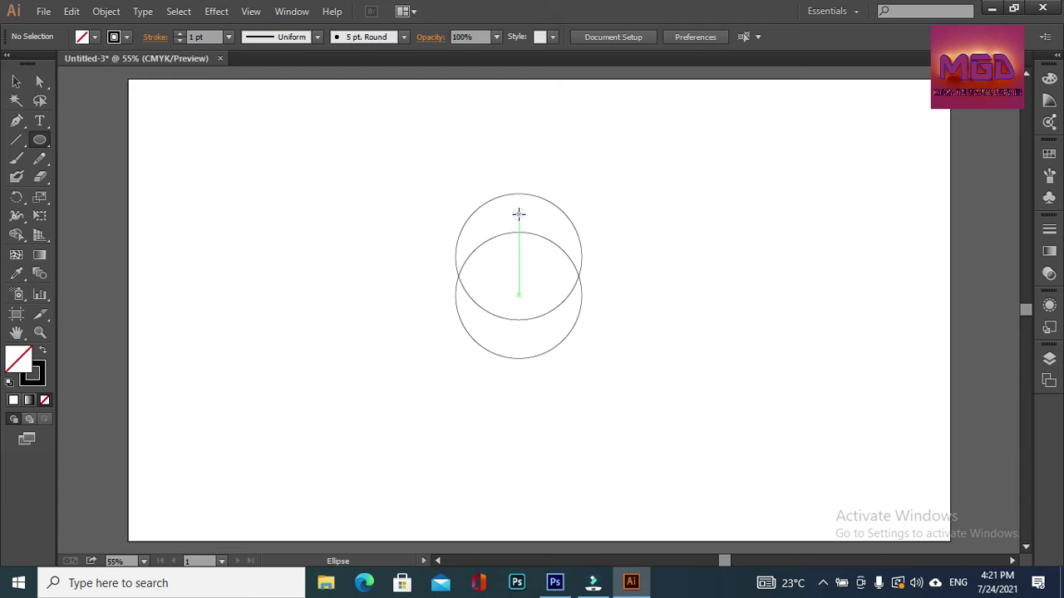
Draw a small circle at the top of the upper circle and scale it to 79.82 pt.
{"action": "left_click", "coordinate": [519, 215]}
{"action": "left_click", "coordinate": [550, 310]}
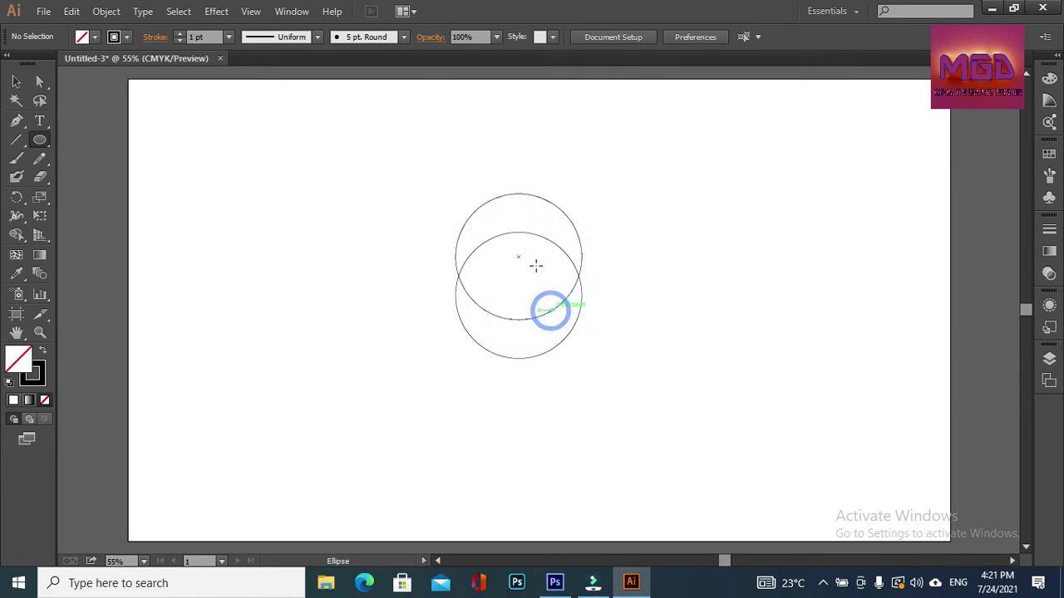
{"action": "left_click", "coordinate": [518, 214]}
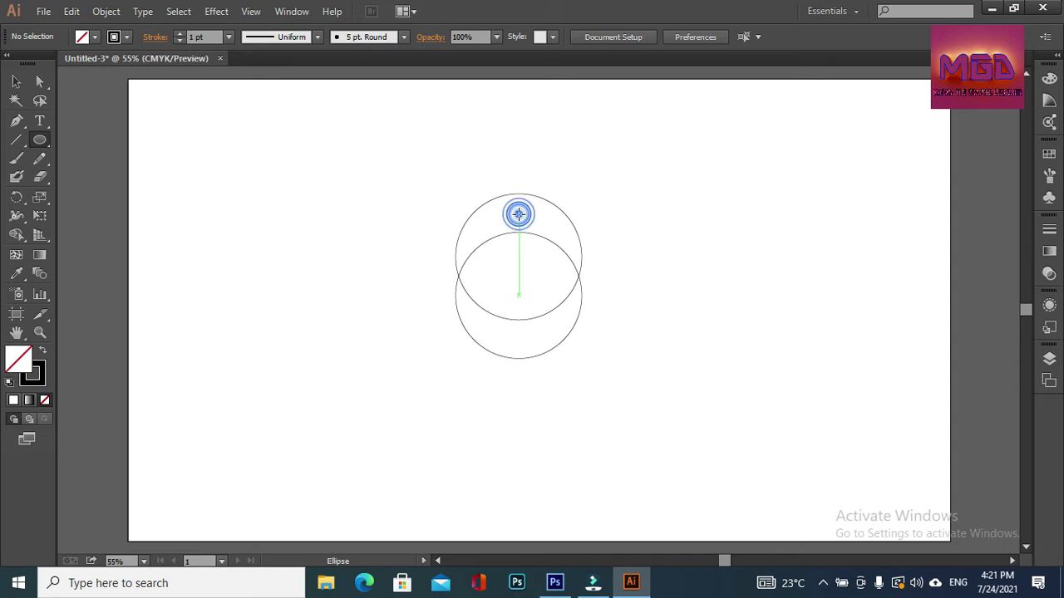
{"action": "left_click", "coordinate": [518, 211]}
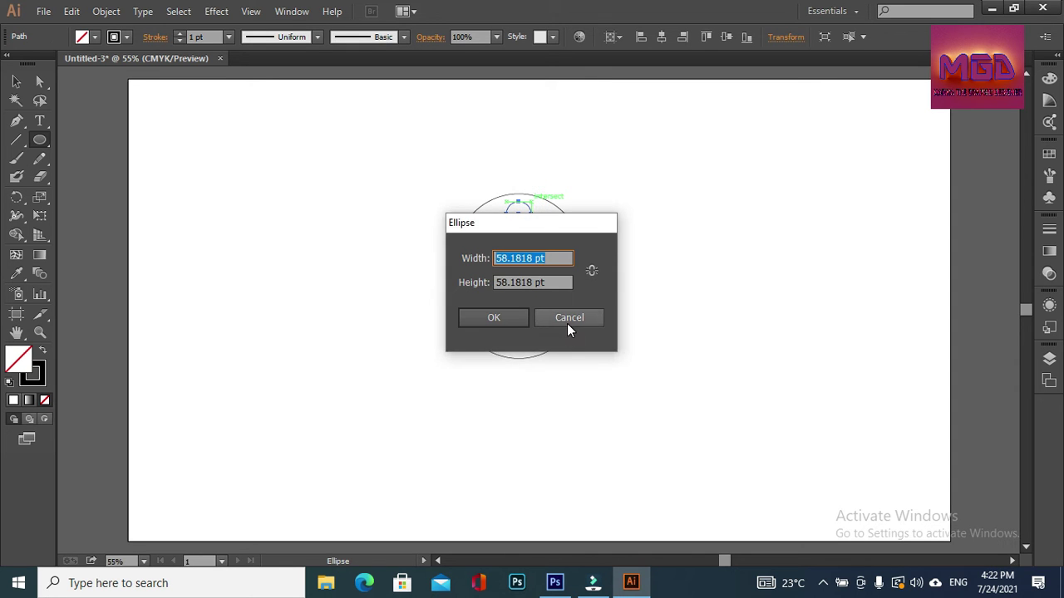
{"action": "left_click", "coordinate": [568, 321]}
{"action": "left_click", "coordinate": [16, 81]}
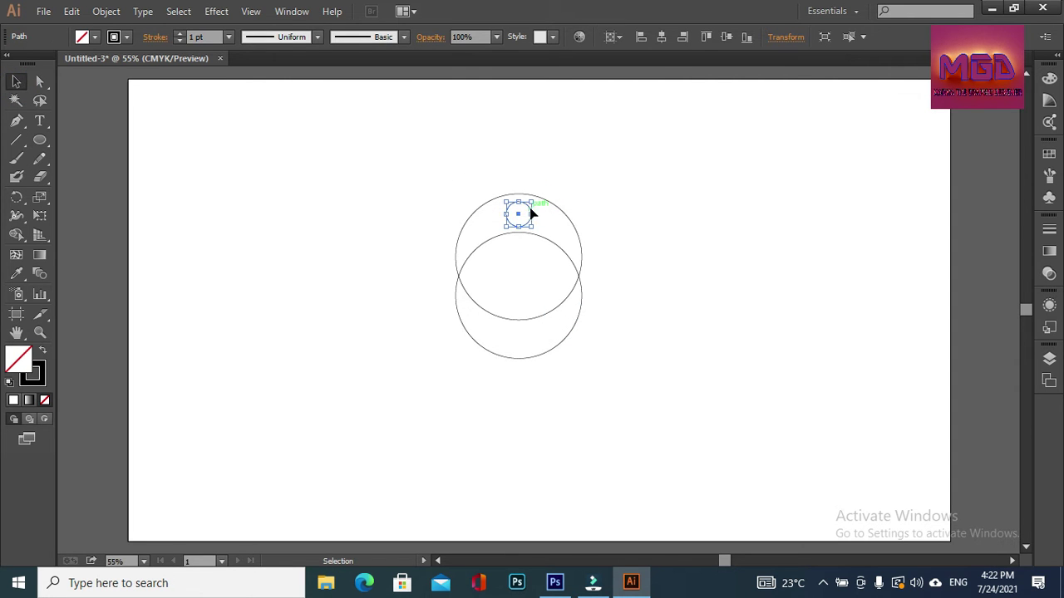
{"action": "left_click_drag", "start_coordinate": [532, 202], "coordinate": [540, 194]}
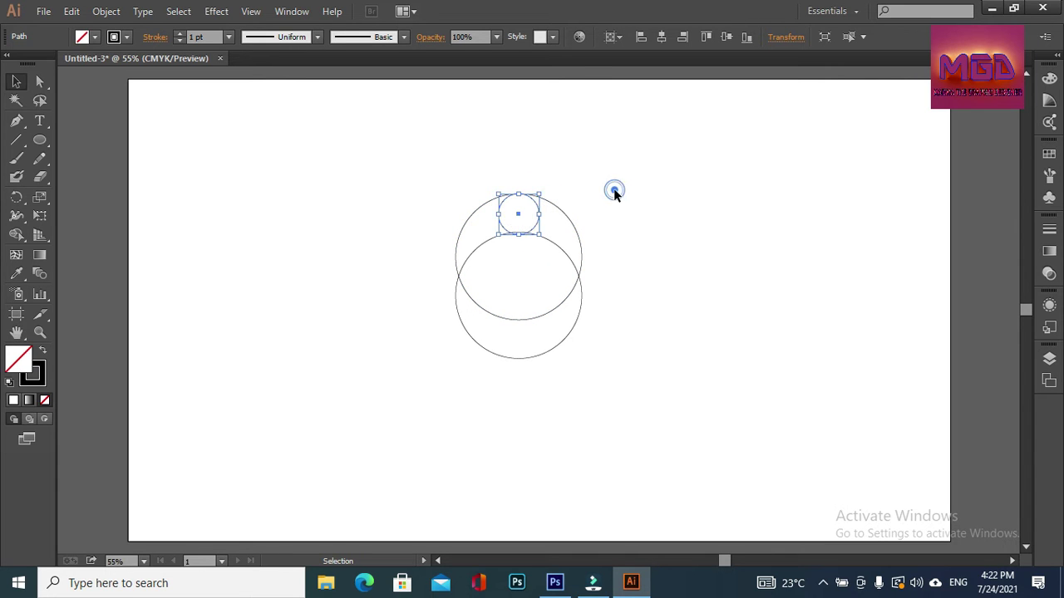
{"action": "left_click", "coordinate": [613, 188]}
Duplicate the small circle in place and nudge the copy down beneath the first.
{"action": "left_click", "coordinate": [500, 221]}
{"action": "left_click", "coordinate": [72, 11]}
{"action": "left_click", "coordinate": [95, 86]}
{"action": "left_click", "coordinate": [71, 10]}
{"action": "left_click", "coordinate": [105, 122]}
{"action": "key", "text": "Down"}
{"action": "key", "text": "Down"}
{"action": "key", "text": "Down"}
{"action": "key", "text": "Down"}
{"action": "key", "text": "Down"}
{"action": "key", "text": "Down"}
{"action": "key", "text": "Down"}
{"action": "key", "text": "Down"}
{"action": "key", "text": "Down"}
{"action": "key", "text": "Down"}
{"action": "key", "text": "Down"}
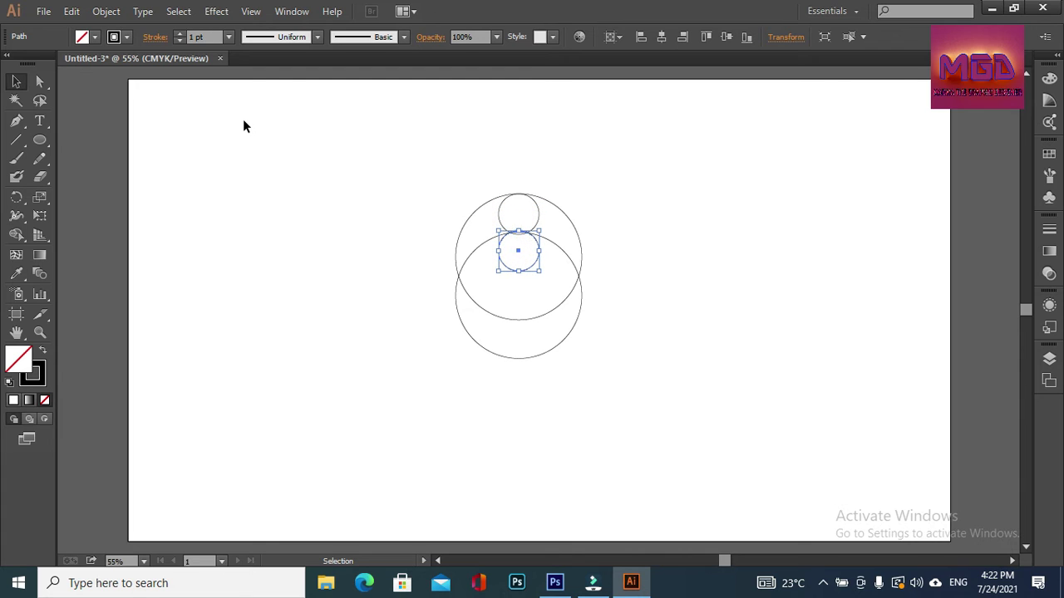
{"action": "key", "text": "Down"}
{"action": "key", "text": "Down"}
{"action": "key", "text": "Down"}
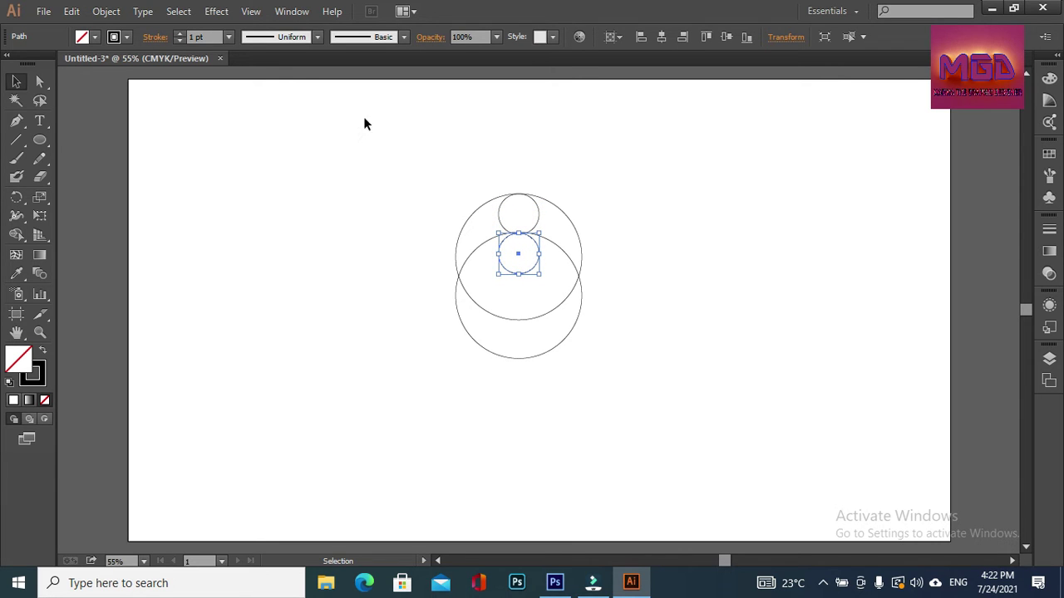
{"action": "left_click", "coordinate": [644, 164]}
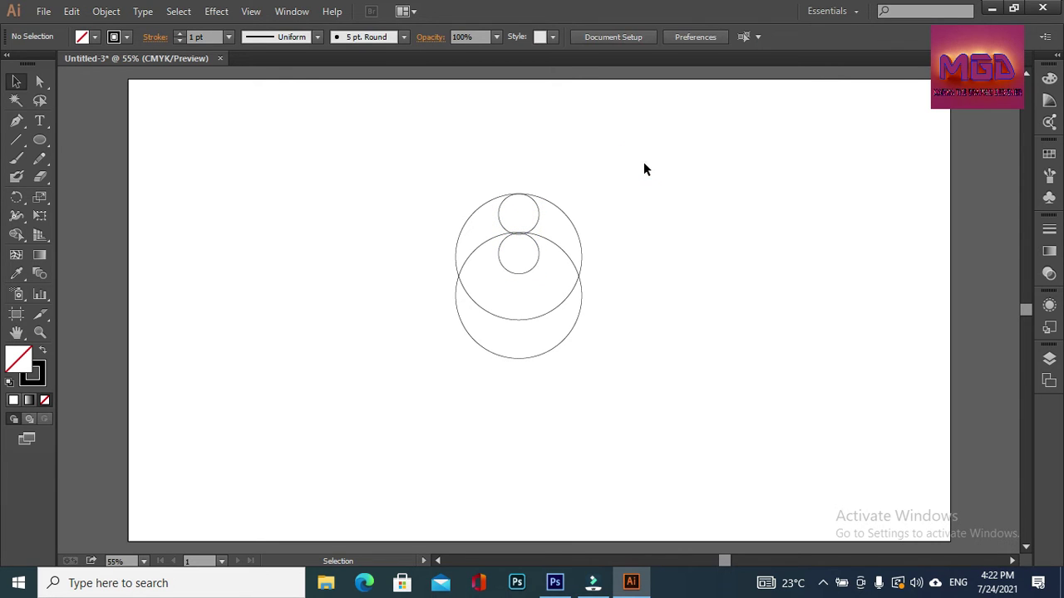
{"action": "left_click", "coordinate": [579, 290]}
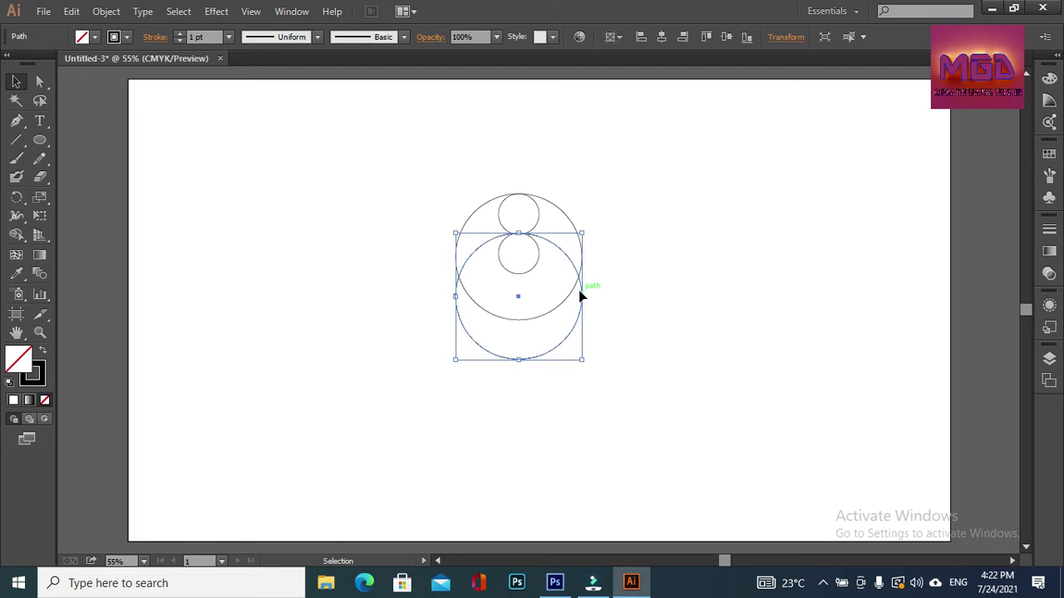
{"action": "left_click", "coordinate": [675, 270]}
{"action": "left_click", "coordinate": [529, 273]}
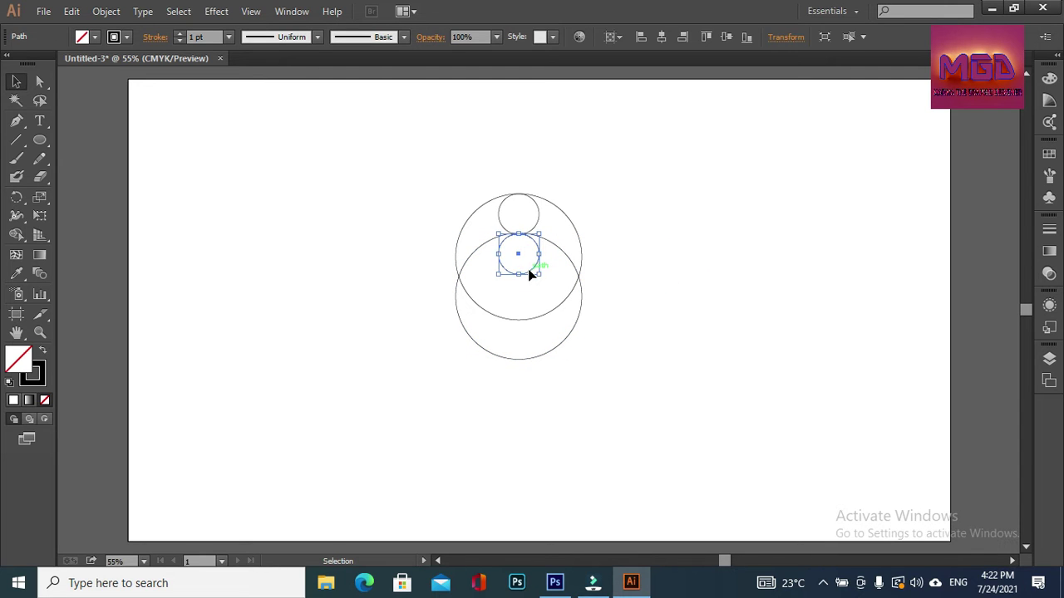
{"action": "left_click", "coordinate": [688, 209]}
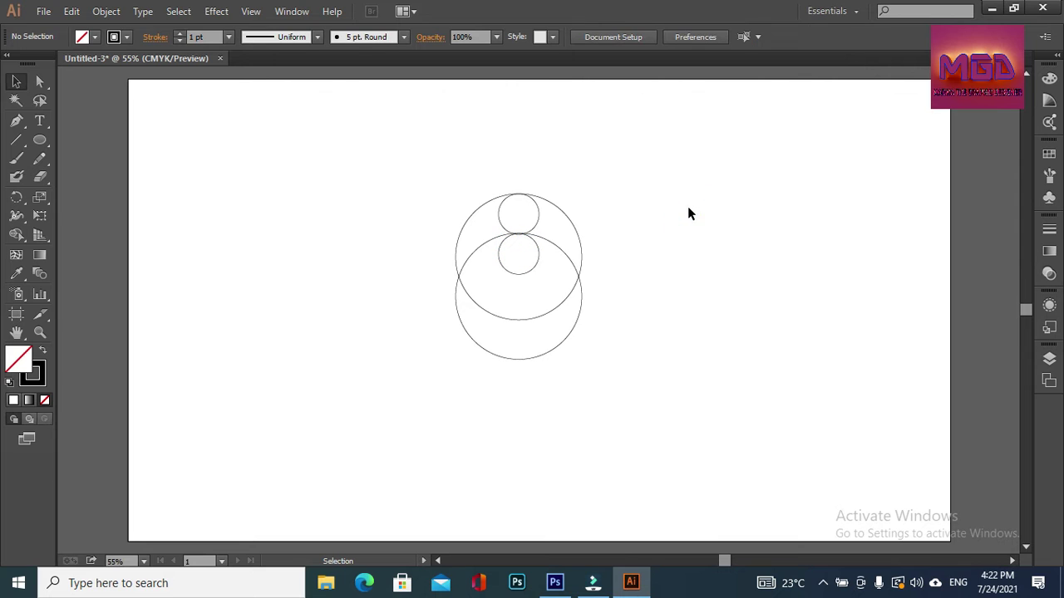
Duplicate the middle small circle and nudge the copy down until it touches.
{"action": "left_click", "coordinate": [534, 270]}
{"action": "left_click", "coordinate": [72, 11]}
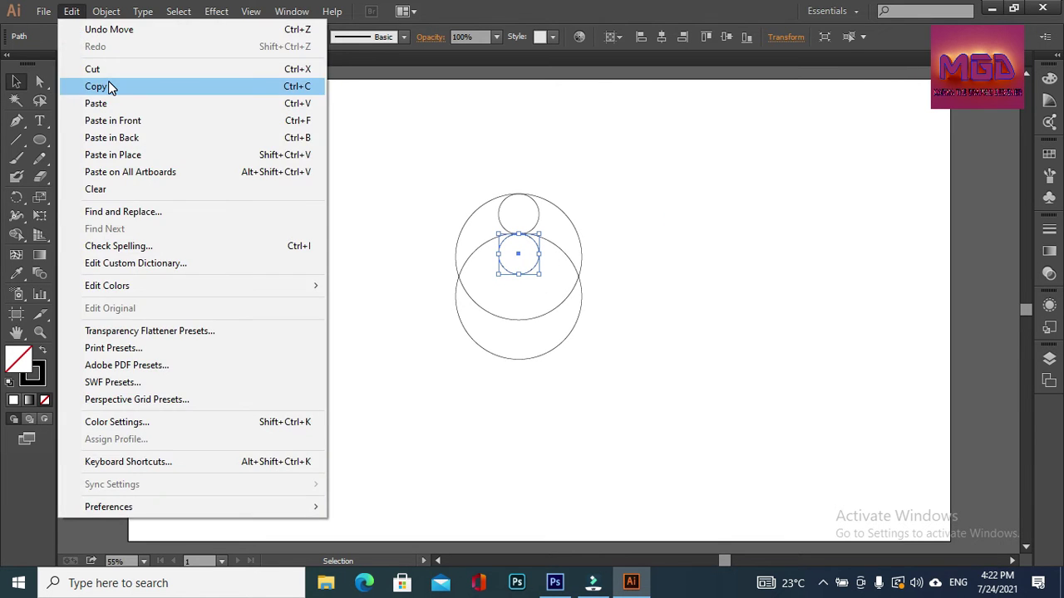
{"action": "left_click", "coordinate": [107, 85]}
{"action": "left_click", "coordinate": [71, 11]}
{"action": "left_click", "coordinate": [106, 118]}
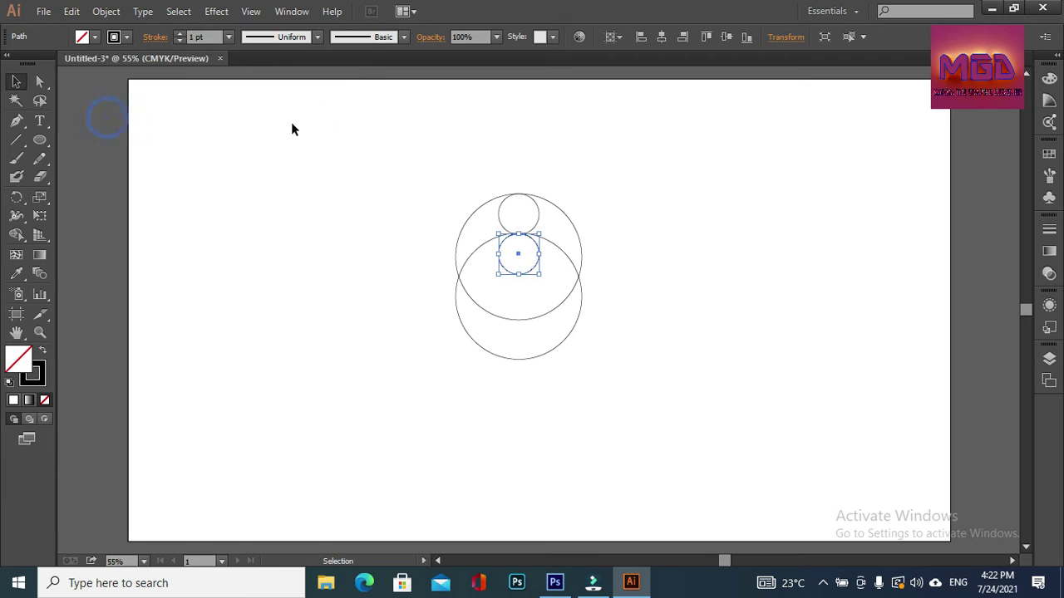
{"action": "key", "text": "Down"}
{"action": "key", "text": "Down"}
{"action": "key", "text": "Down"}
{"action": "key", "text": "Down"}
{"action": "key", "text": "Down"}
{"action": "key", "text": "Down"}
{"action": "key", "text": "Down"}
{"action": "key", "text": "Down"}
{"action": "key", "text": "Down"}
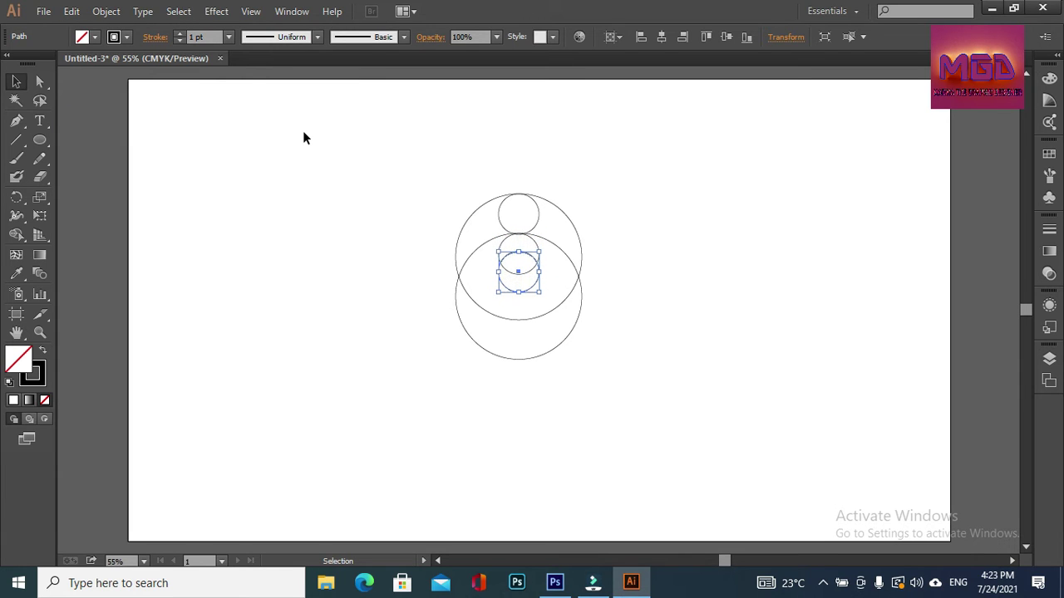
{"action": "key", "text": "Down"}
{"action": "key", "text": "Down"}
{"action": "key", "text": "Down"}
{"action": "key", "text": "Down"}
{"action": "key", "text": "Down"}
{"action": "key", "text": "Down"}
{"action": "key", "text": "Down"}
{"action": "key", "text": "Down"}
{"action": "key", "text": "Down"}
{"action": "key", "text": "Down"}
{"action": "key", "text": "Down"}
{"action": "key", "text": "Down"}
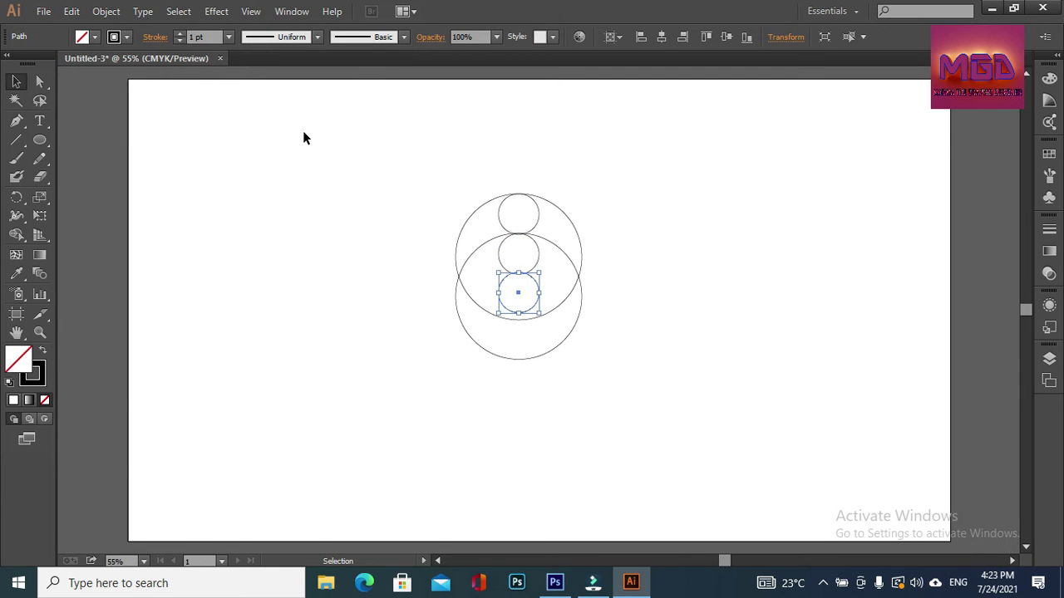
{"action": "key", "text": "Down"}
{"action": "key", "text": "Down"}
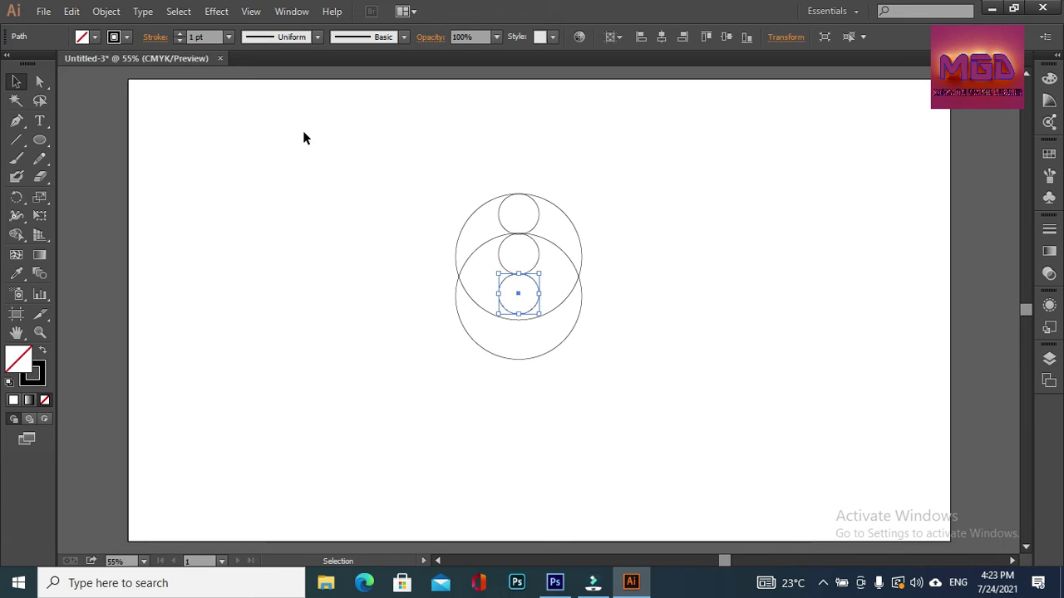
{"action": "key", "text": "Down"}
{"action": "left_click", "coordinate": [676, 196]}
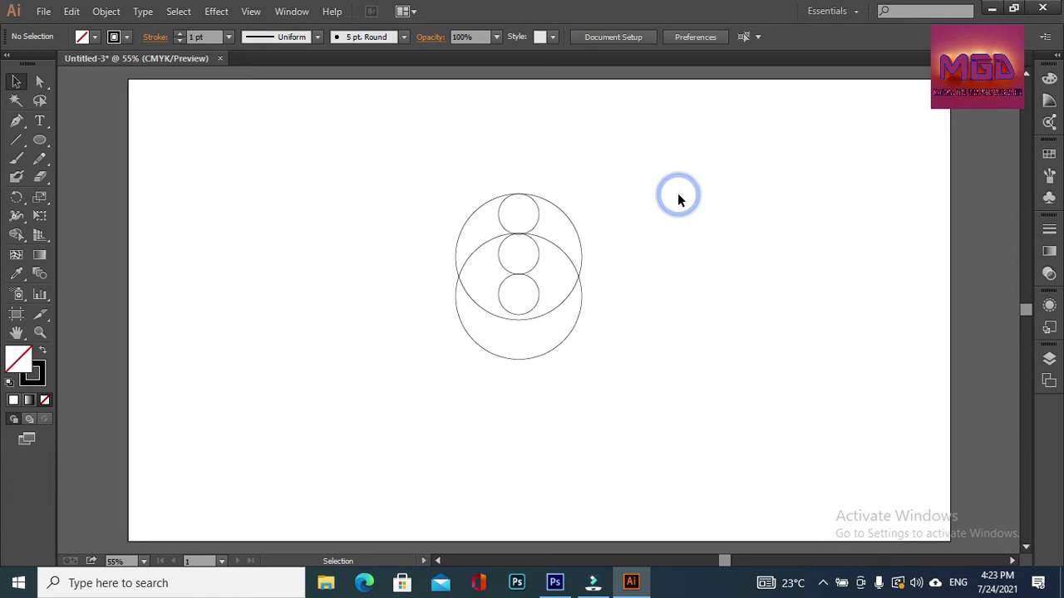
Check the bottom small circle, then select the upper large circle.
{"action": "left_click", "coordinate": [516, 314]}
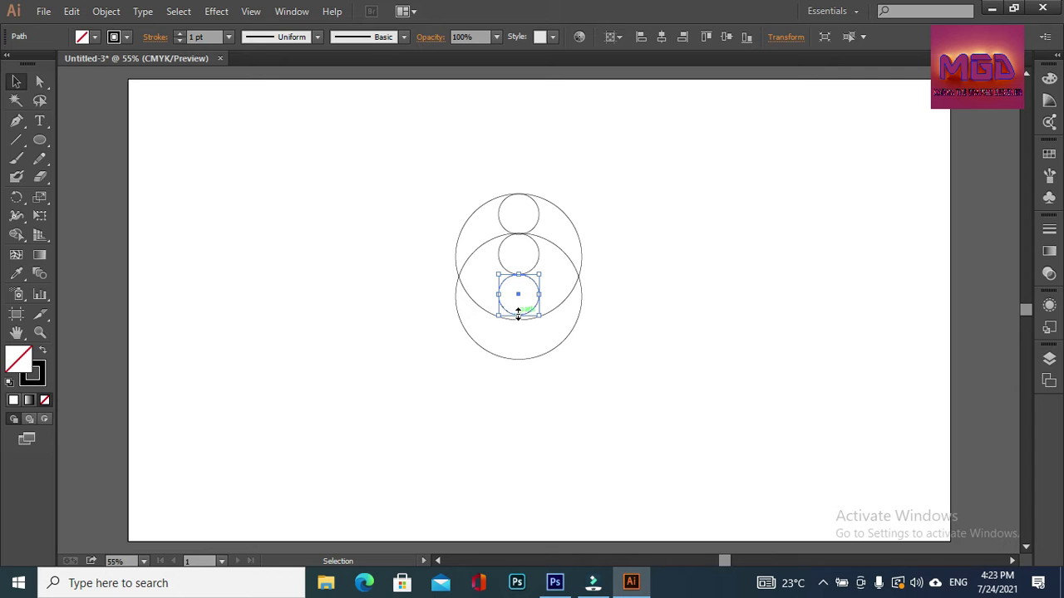
{"action": "left_click", "coordinate": [668, 286]}
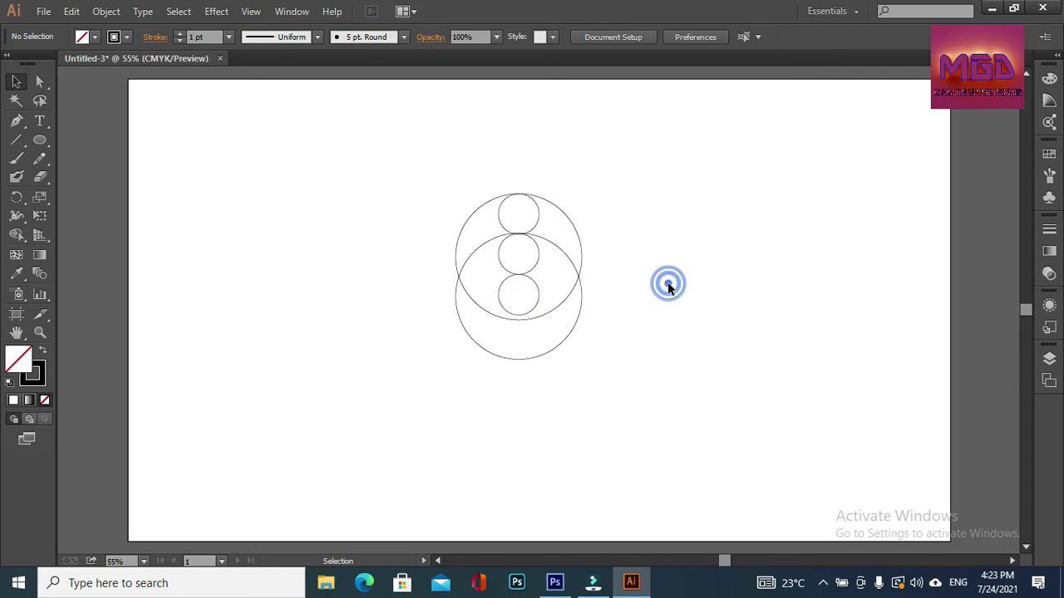
{"action": "left_click", "coordinate": [569, 216]}
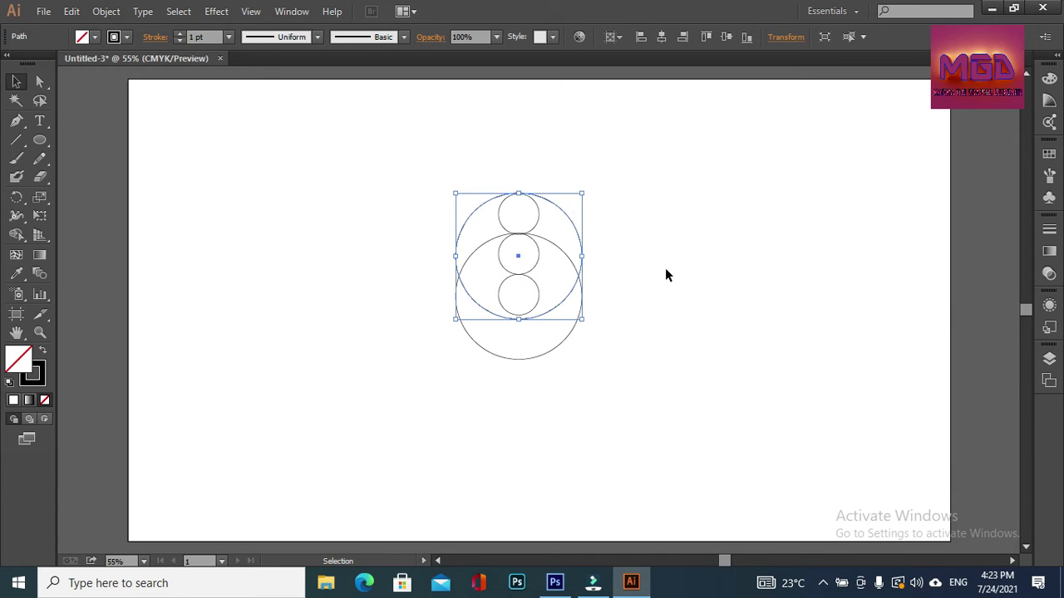
{"action": "left_click", "coordinate": [665, 275]}
{"action": "left_click", "coordinate": [565, 213]}
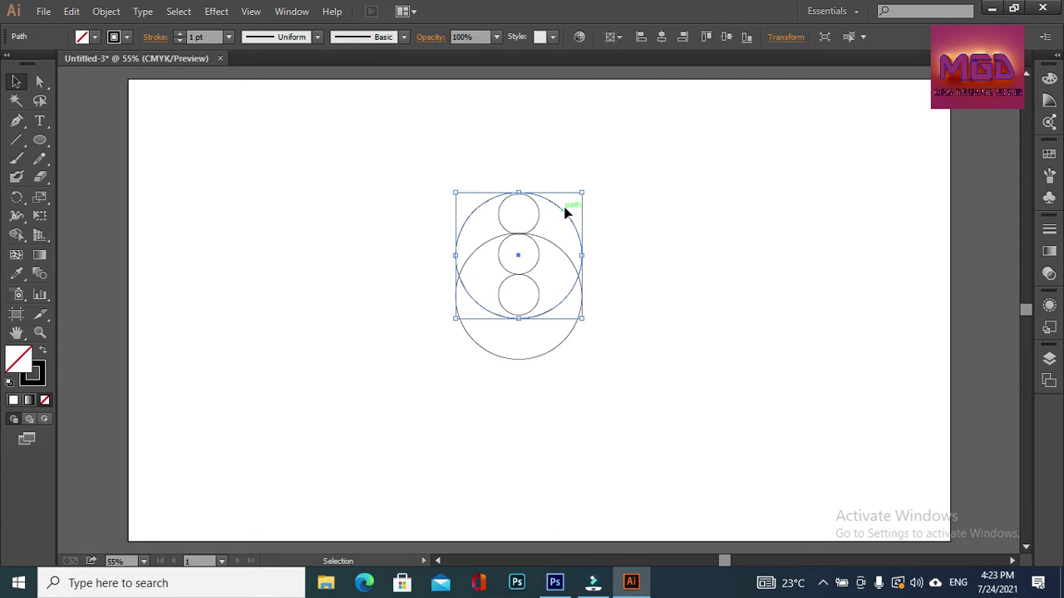
Drag the lower large circle away to the upper right of the artboard.
{"action": "left_click", "coordinate": [650, 242]}
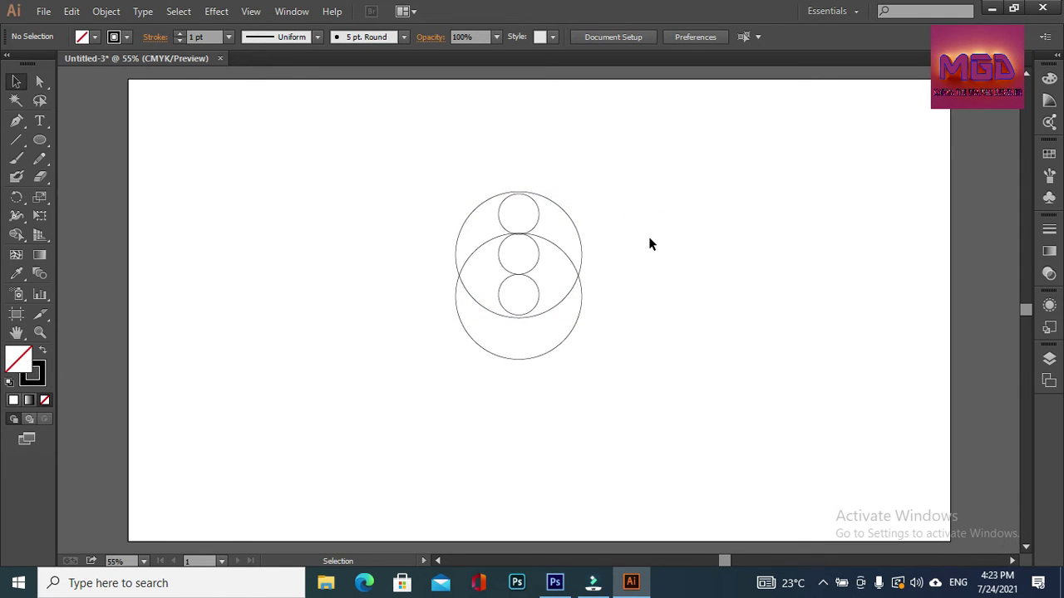
{"action": "left_click", "coordinate": [582, 242]}
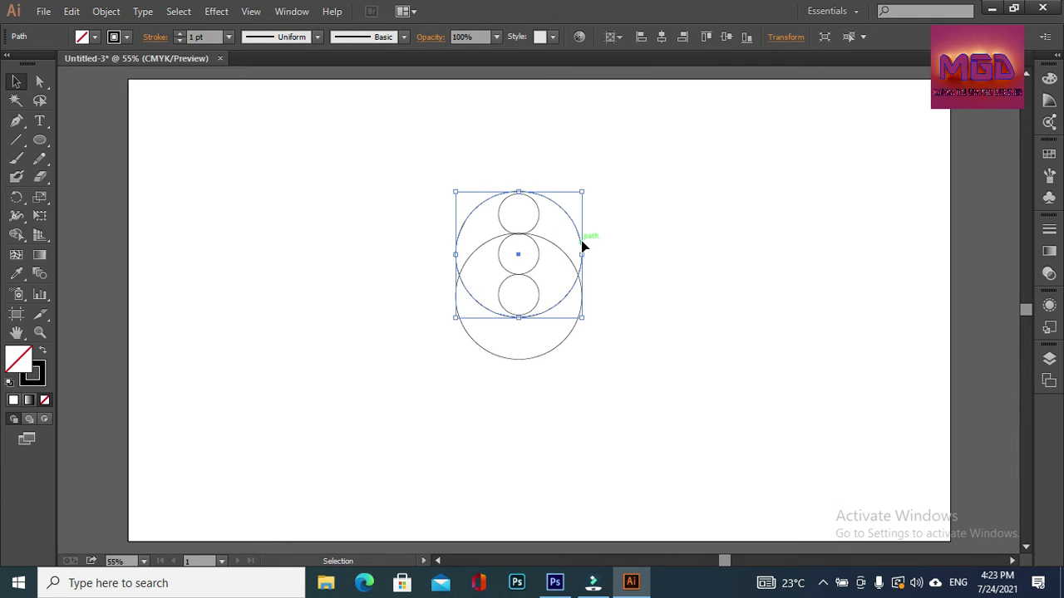
{"action": "left_click", "coordinate": [631, 204]}
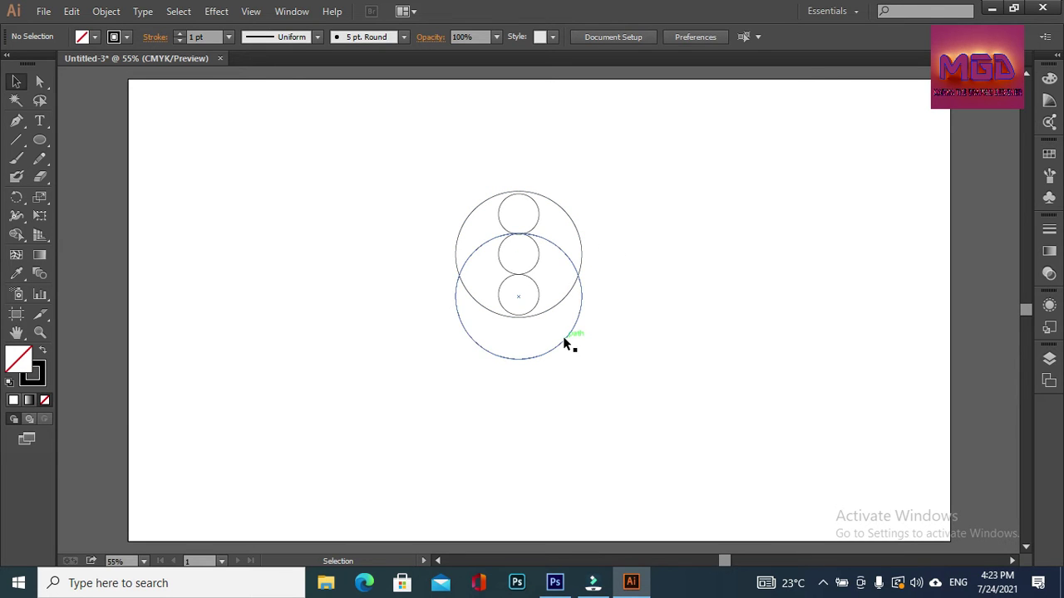
{"action": "left_click_drag", "start_coordinate": [564, 342], "coordinate": [846, 260]}
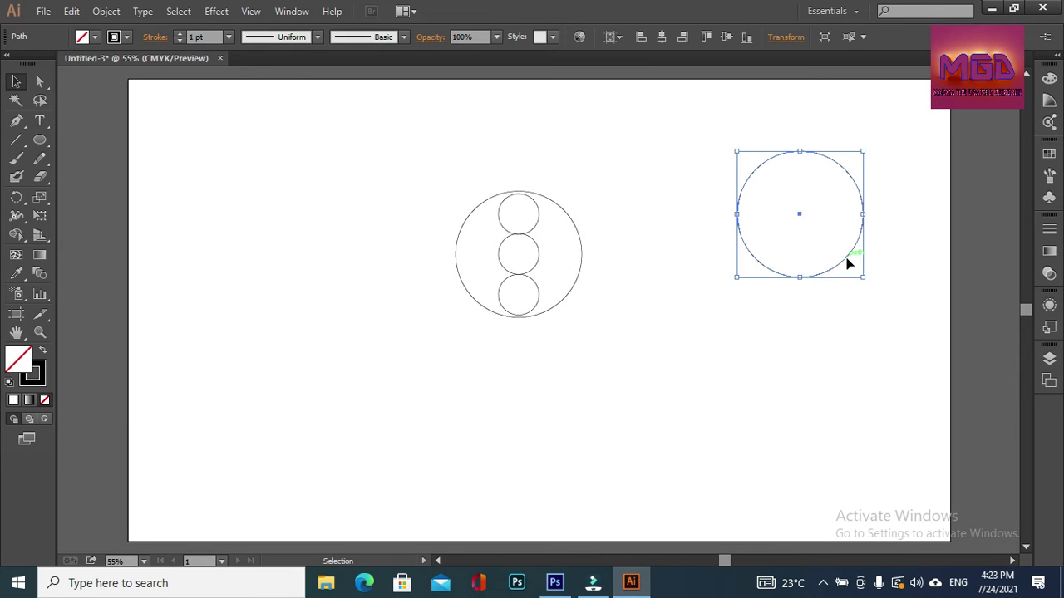
{"action": "left_click", "coordinate": [507, 311]}
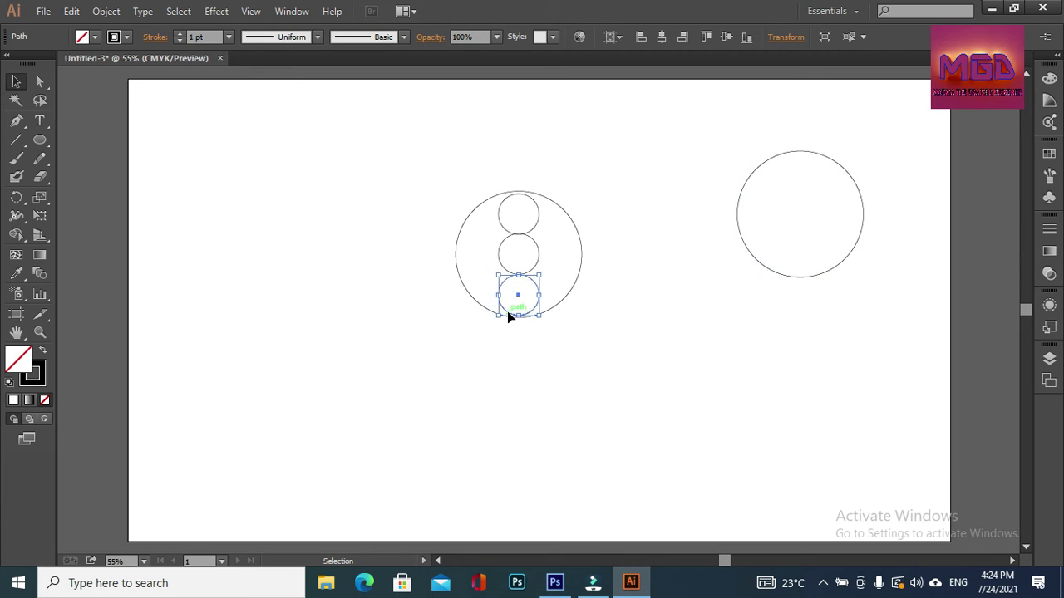
{"action": "left_click", "coordinate": [538, 252]}
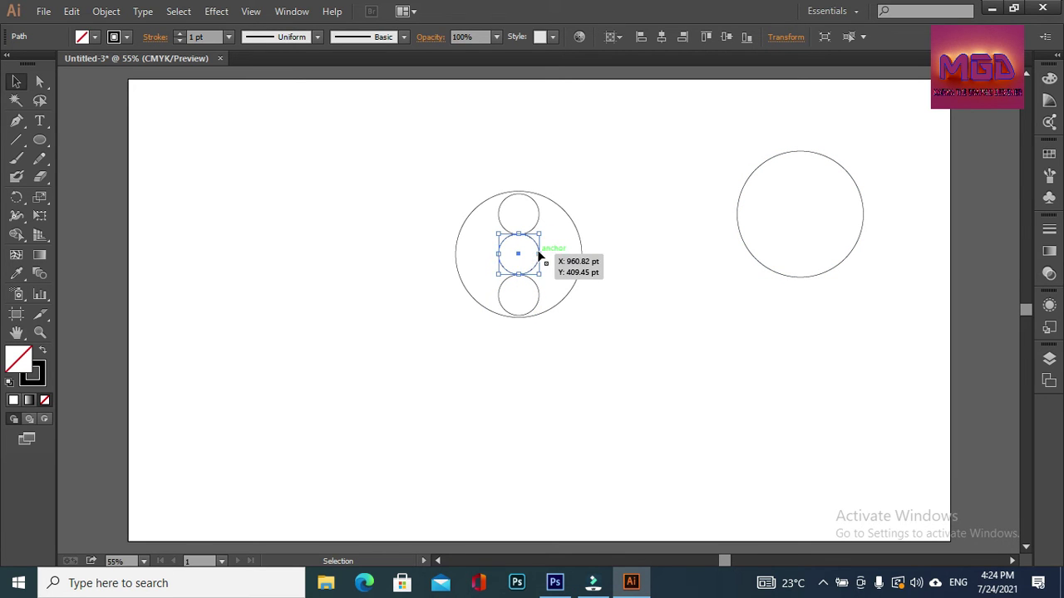
{"action": "left_click", "coordinate": [639, 193]}
Shrink the left large circle to 294.55 pt and select it with its three inner circles.
{"action": "left_click", "coordinate": [534, 215]}
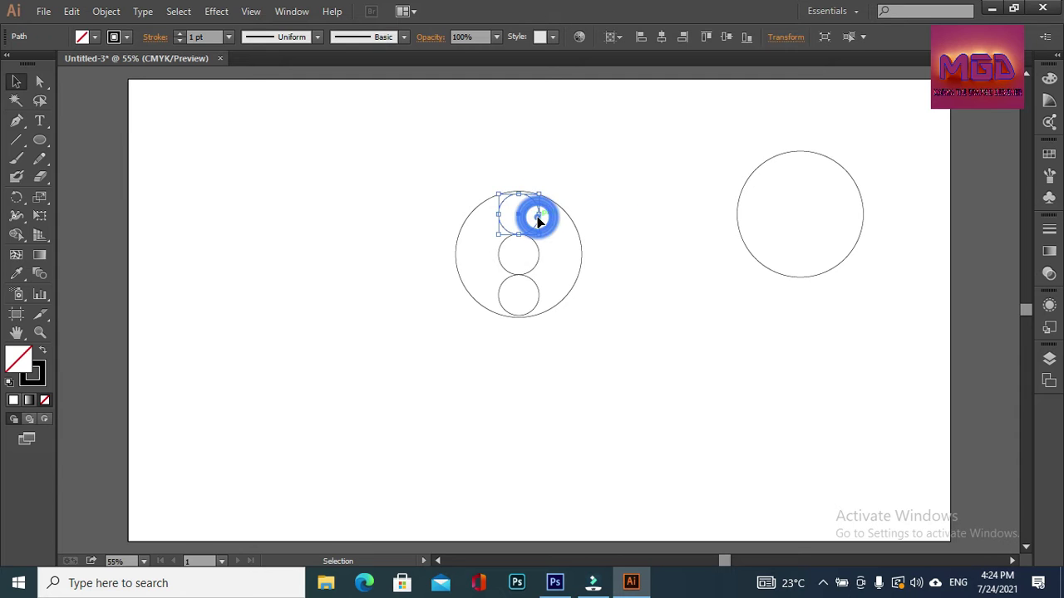
{"action": "left_click", "coordinate": [603, 179]}
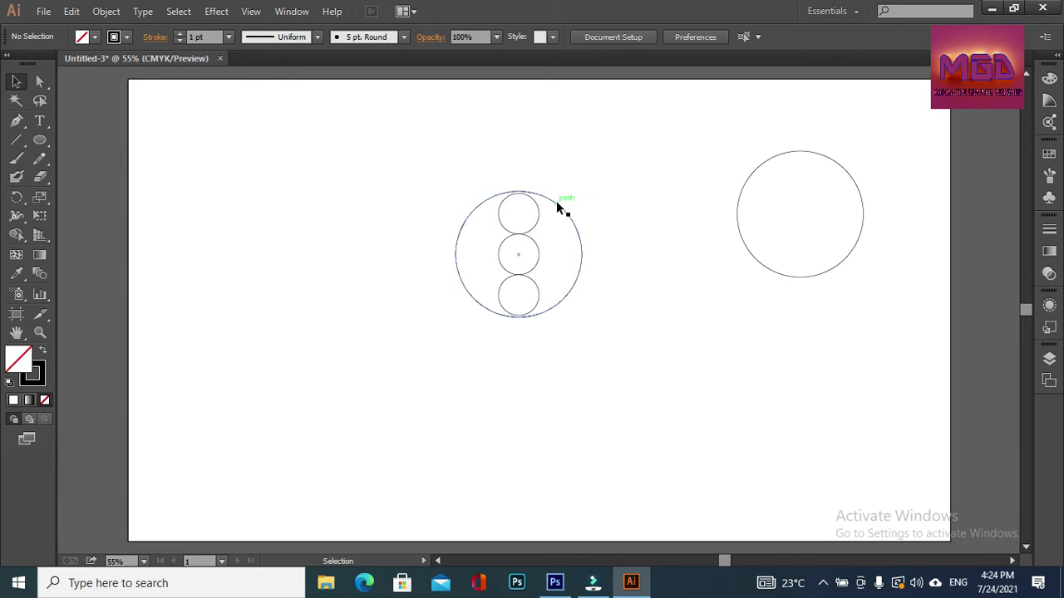
{"action": "left_click", "coordinate": [555, 200]}
{"action": "left_click_drag", "start_coordinate": [582, 193], "coordinate": [580, 194]}
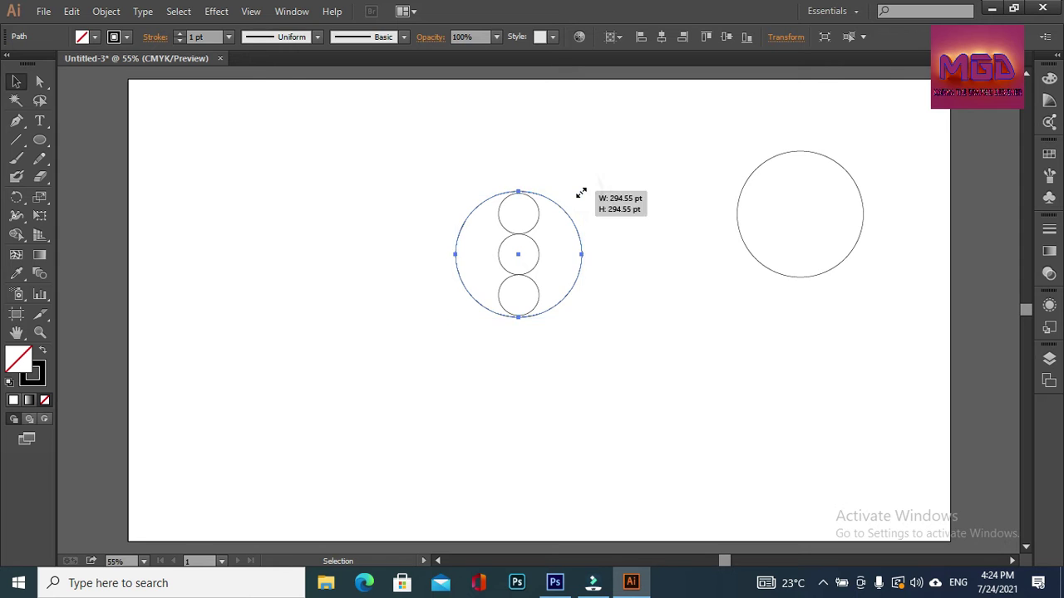
{"action": "left_click", "coordinate": [625, 159]}
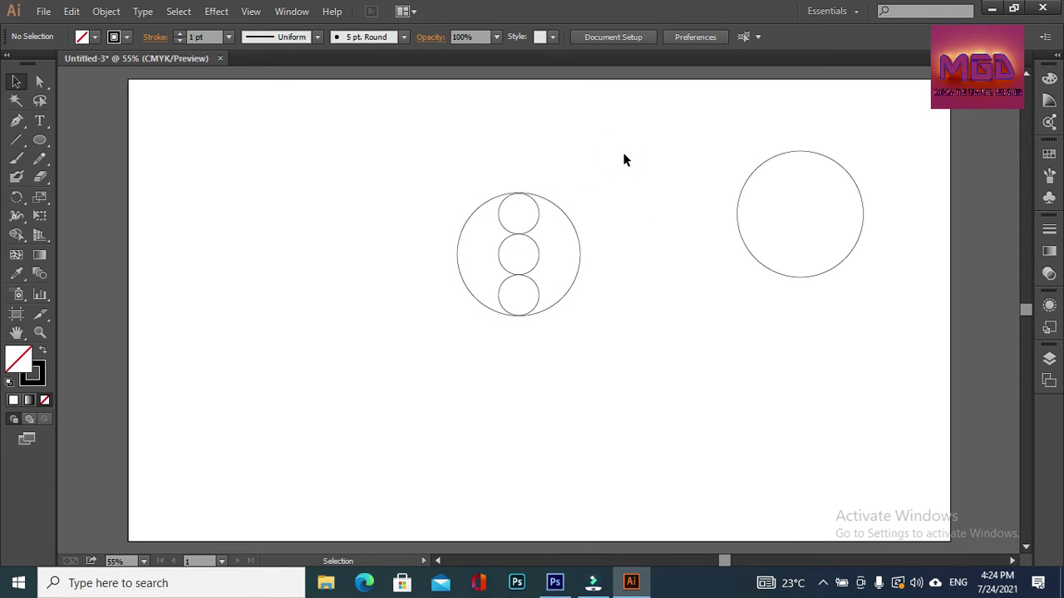
{"action": "left_click_drag", "start_coordinate": [404, 186], "coordinate": [624, 314]}
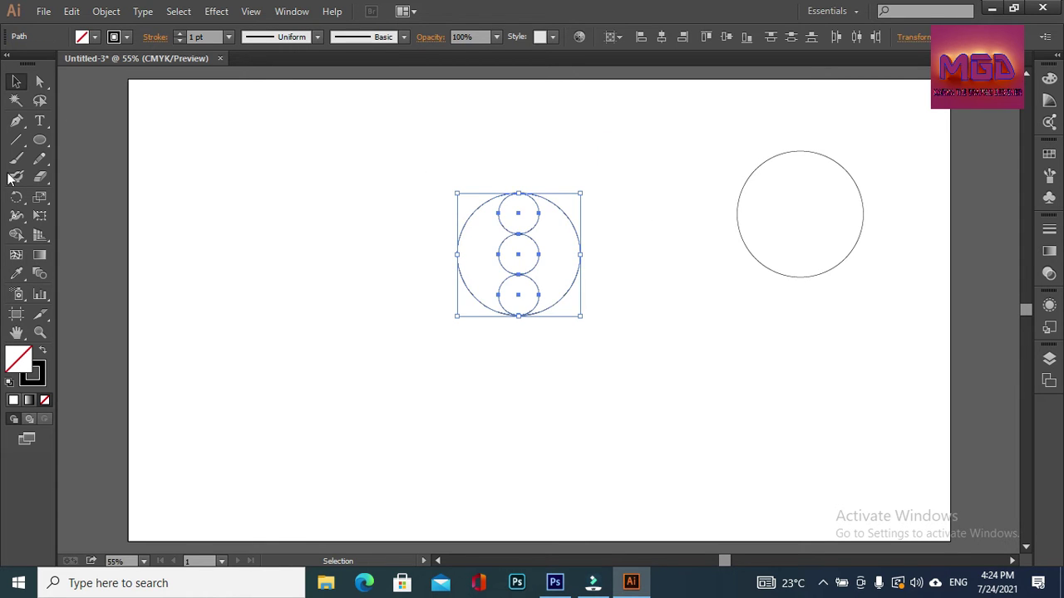
{"action": "left_click", "coordinate": [16, 235]}
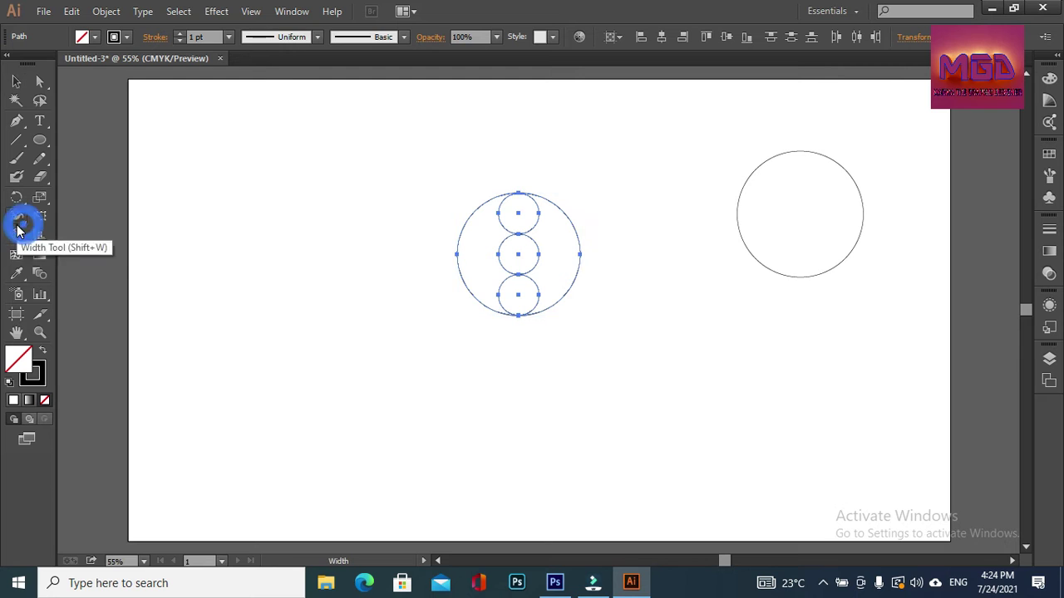
{"action": "left_click", "coordinate": [532, 226]}
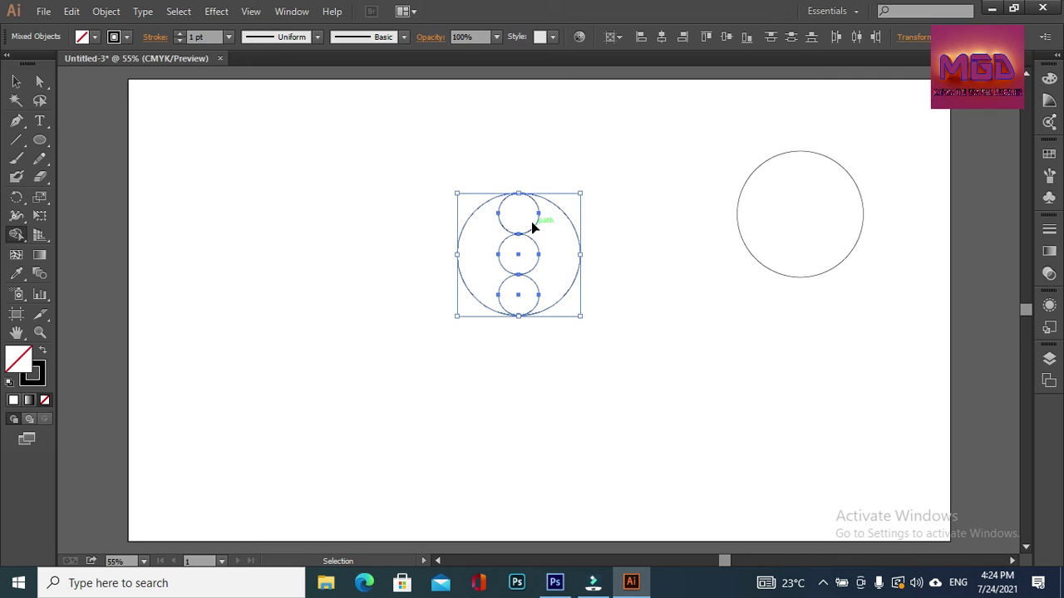
Zoom in on the circles and nudge the bottom small circle down slightly.
{"action": "left_click", "coordinate": [40, 334]}
{"action": "left_click", "coordinate": [566, 244]}
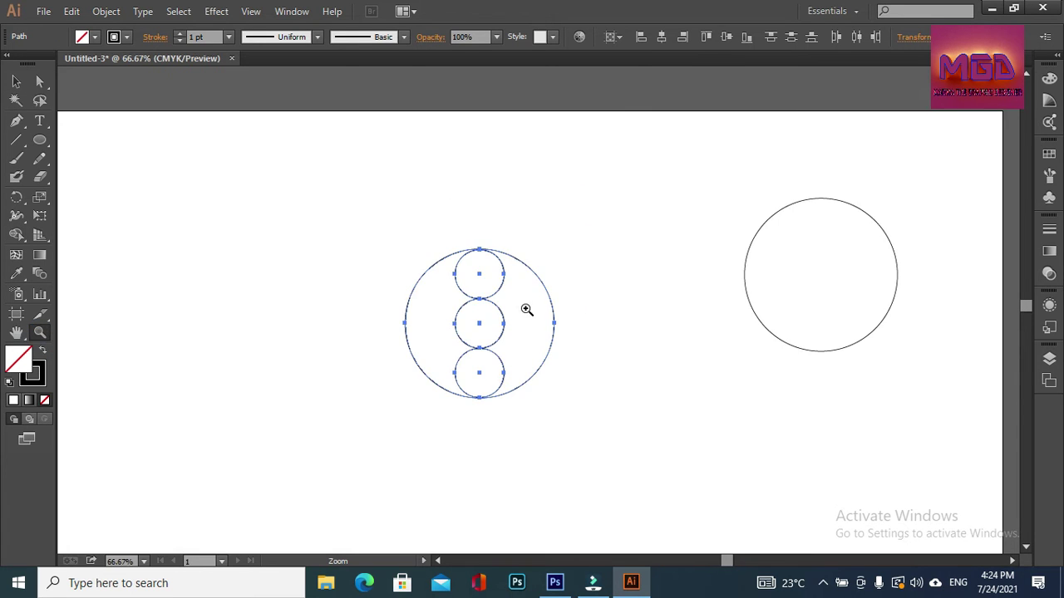
{"action": "left_click", "coordinate": [525, 307]}
{"action": "left_click", "coordinate": [525, 308]}
{"action": "left_click", "coordinate": [525, 308]}
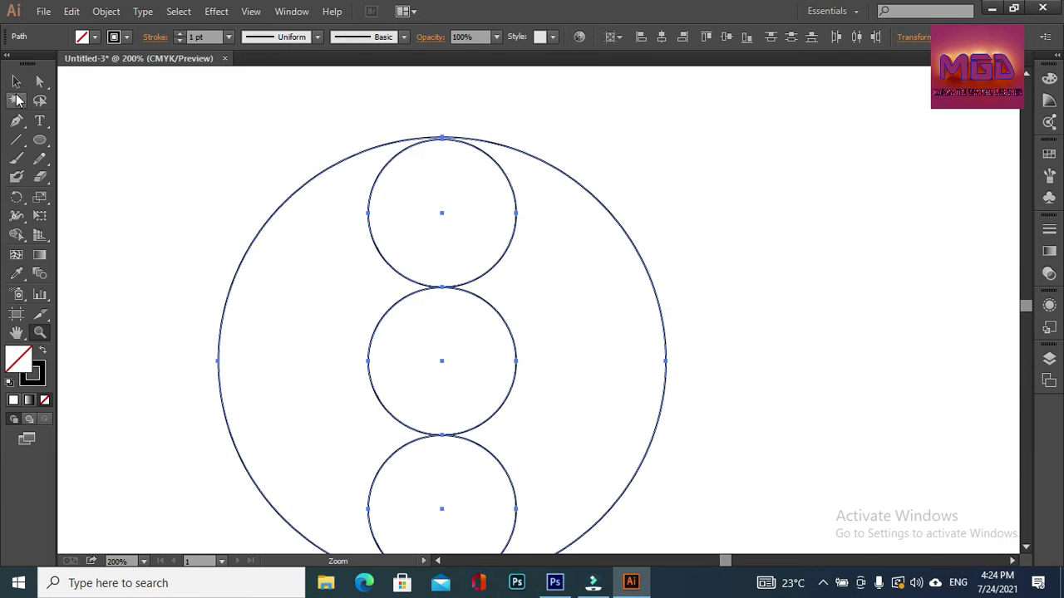
{"action": "left_click", "coordinate": [16, 81]}
{"action": "left_click", "coordinate": [166, 180]}
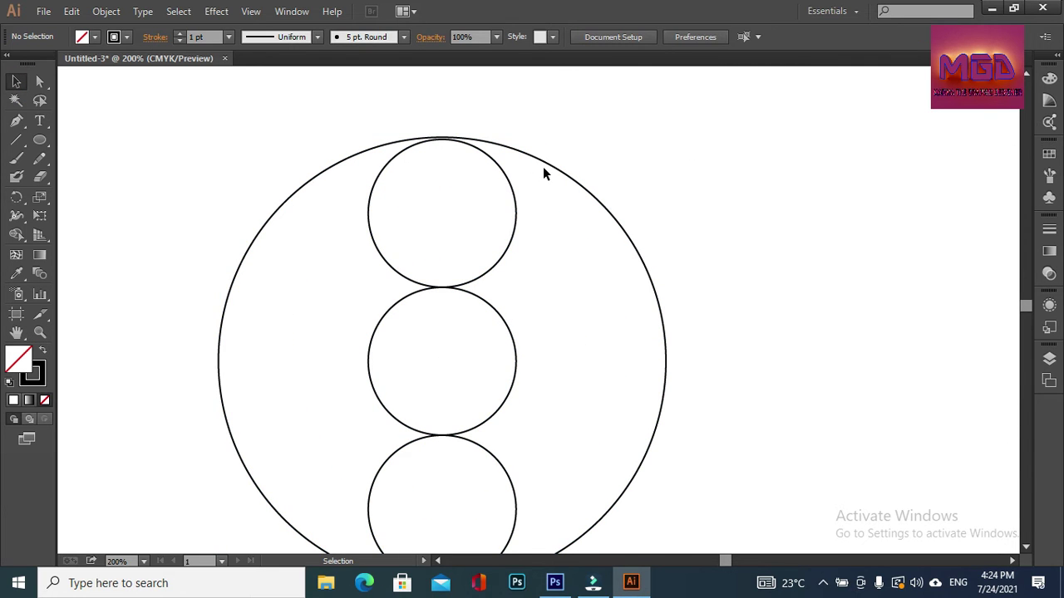
{"action": "left_click", "coordinate": [508, 184]}
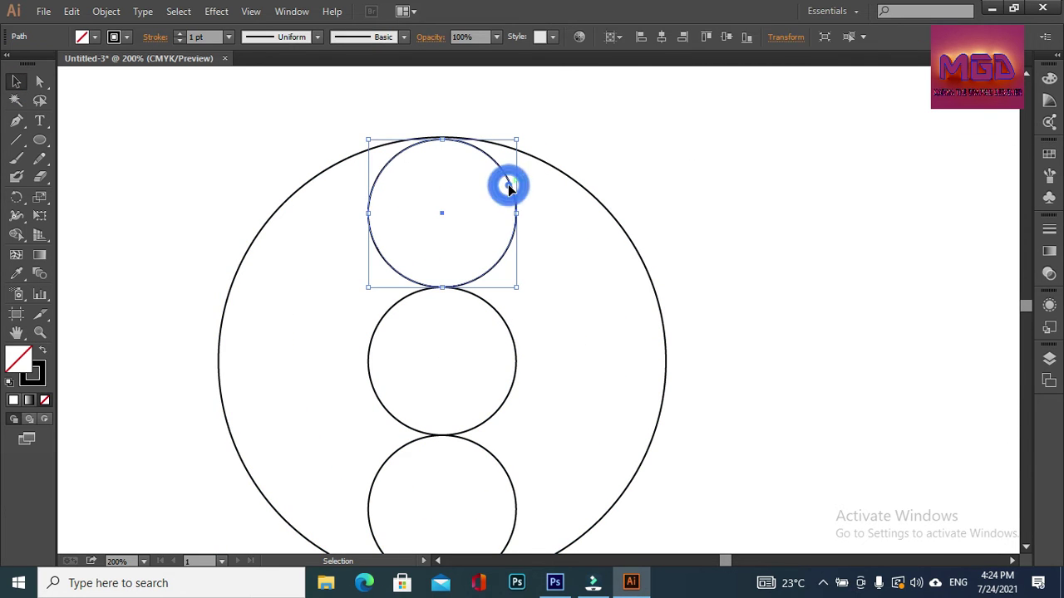
{"action": "left_click", "coordinate": [636, 174]}
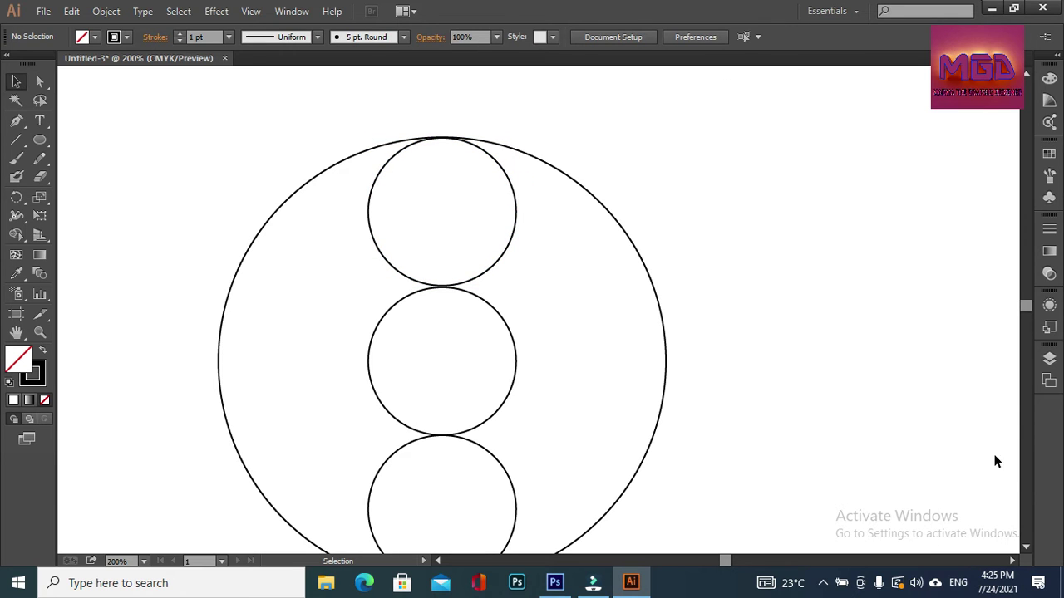
{"action": "left_click", "coordinate": [1026, 547]}
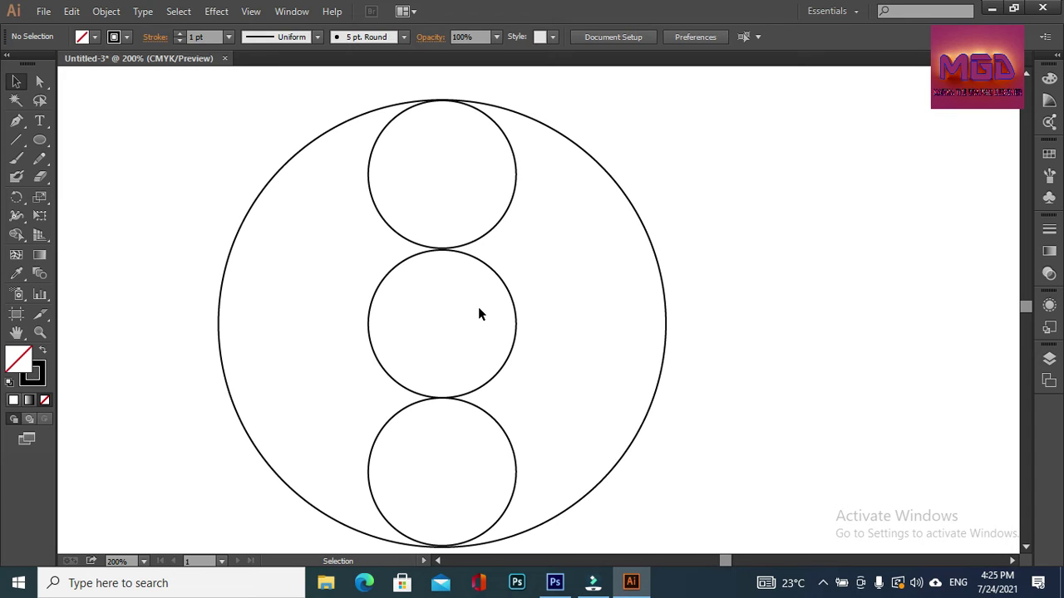
{"action": "left_click", "coordinate": [497, 522]}
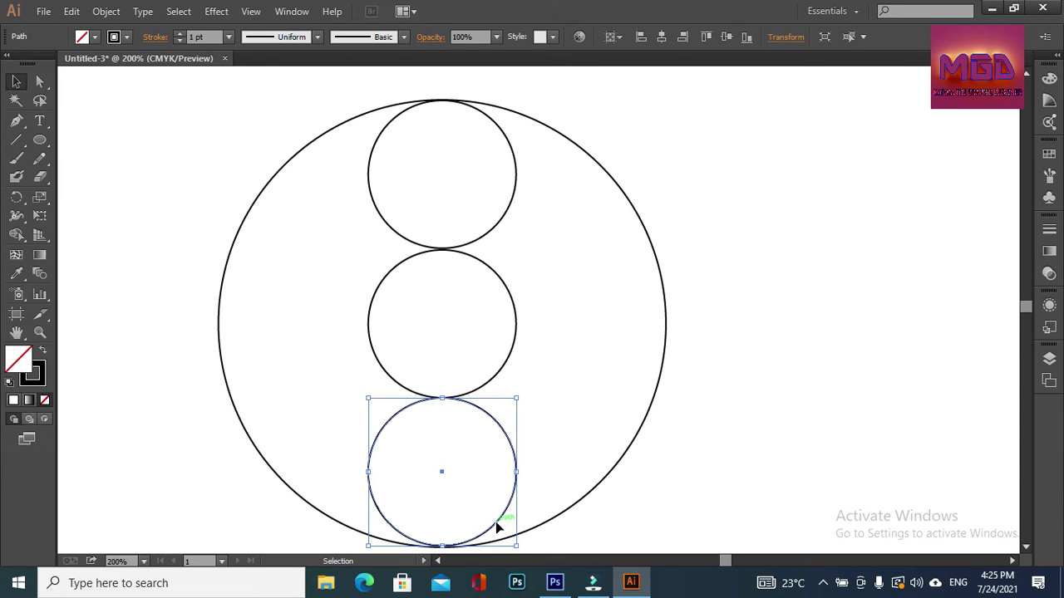
{"action": "key", "text": "Down"}
{"action": "left_click", "coordinate": [689, 458]}
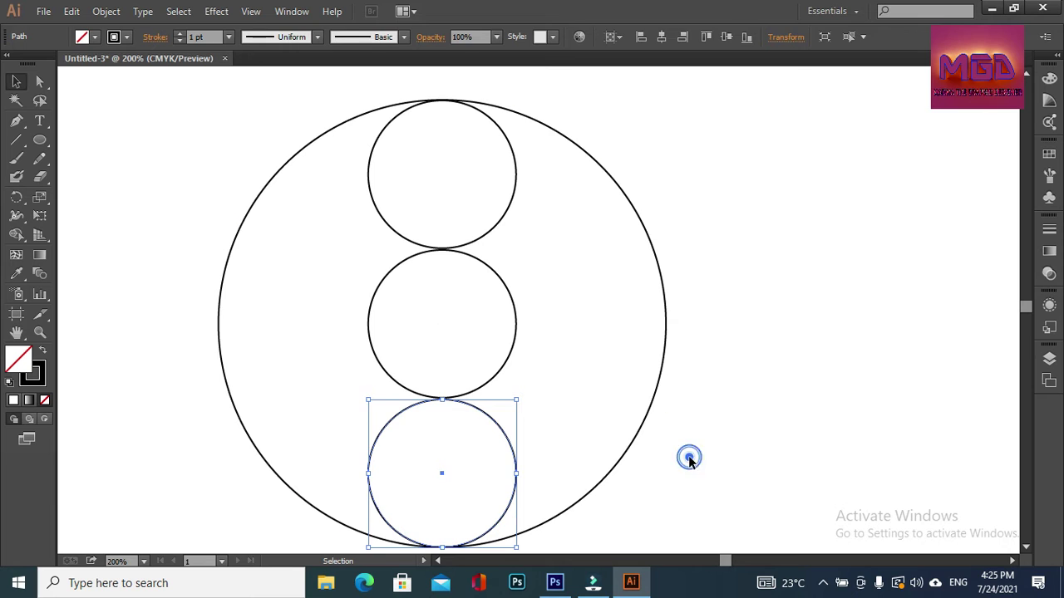
Scale the large outer circle from its corner and check its fit against the small circles.
{"action": "left_click", "coordinate": [485, 236]}
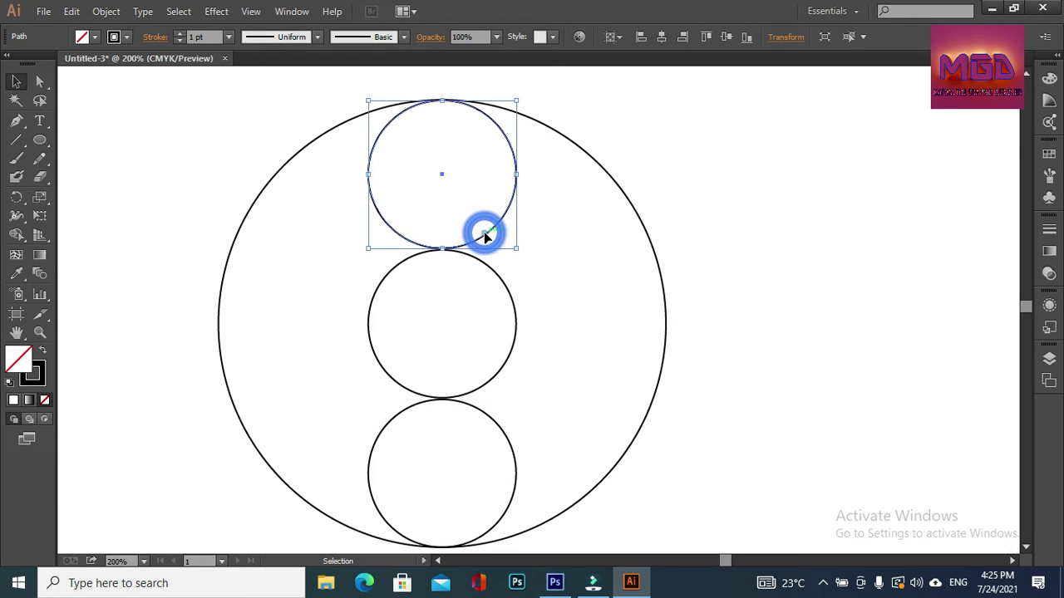
{"action": "left_click", "coordinate": [502, 430]}
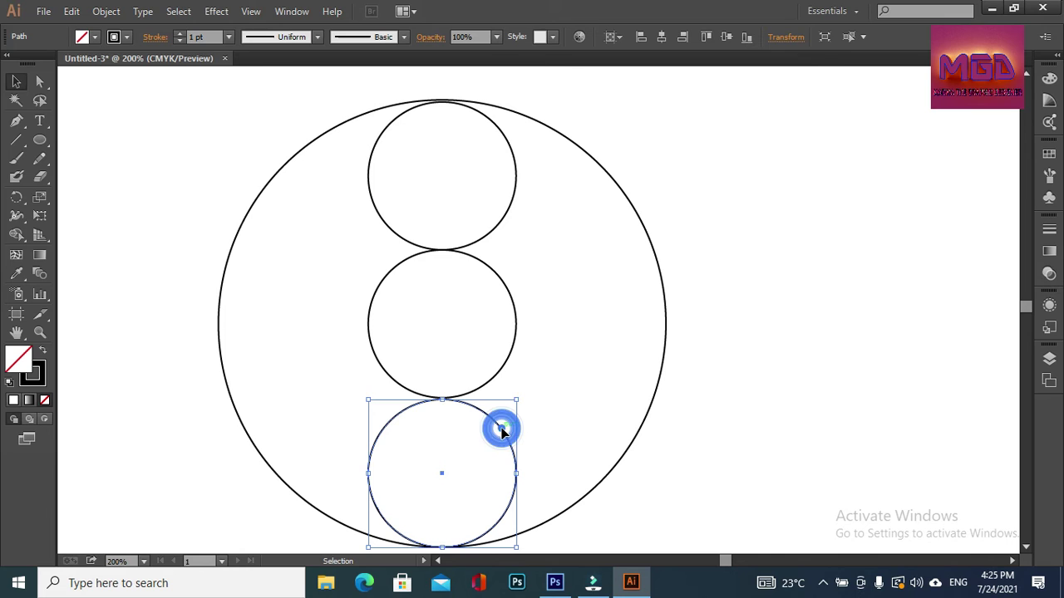
{"action": "left_click", "coordinate": [726, 188]}
{"action": "left_click", "coordinate": [663, 324]}
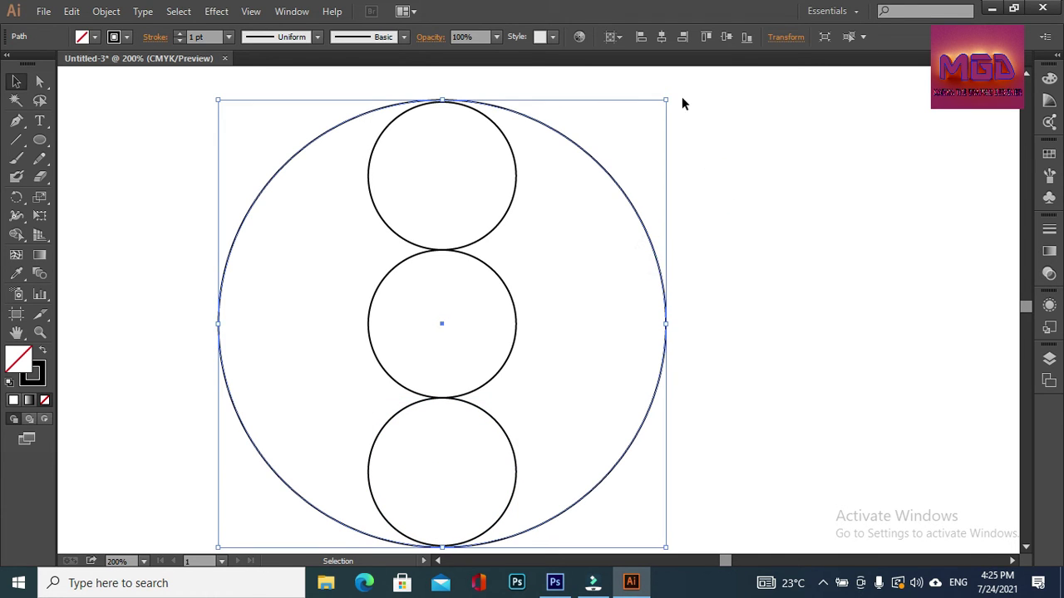
{"action": "left_click_drag", "start_coordinate": [666, 100], "coordinate": [667, 103]}
{"action": "left_click", "coordinate": [727, 98]}
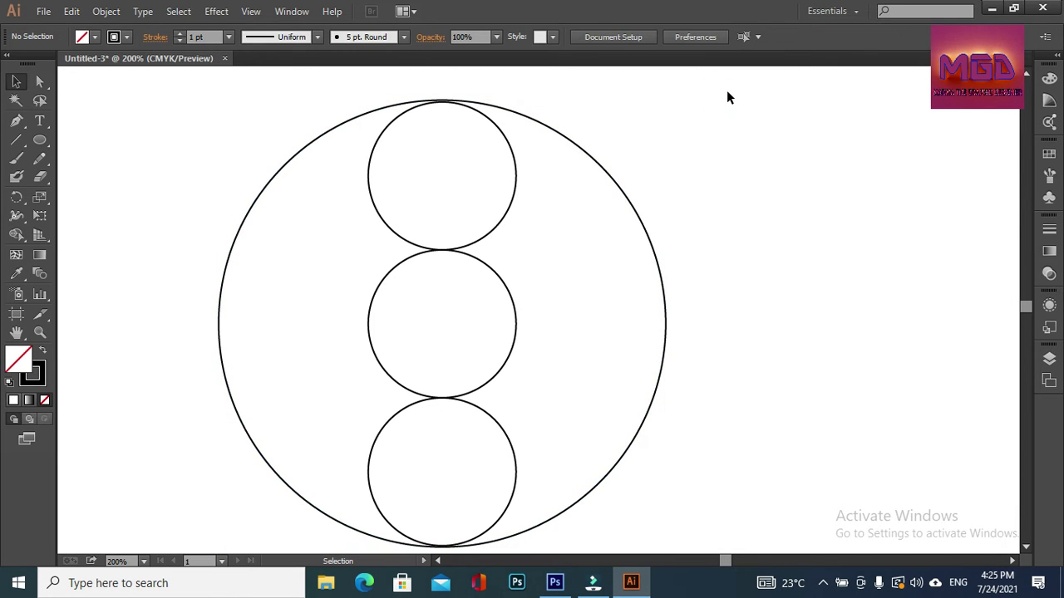
{"action": "left_click", "coordinate": [502, 224]}
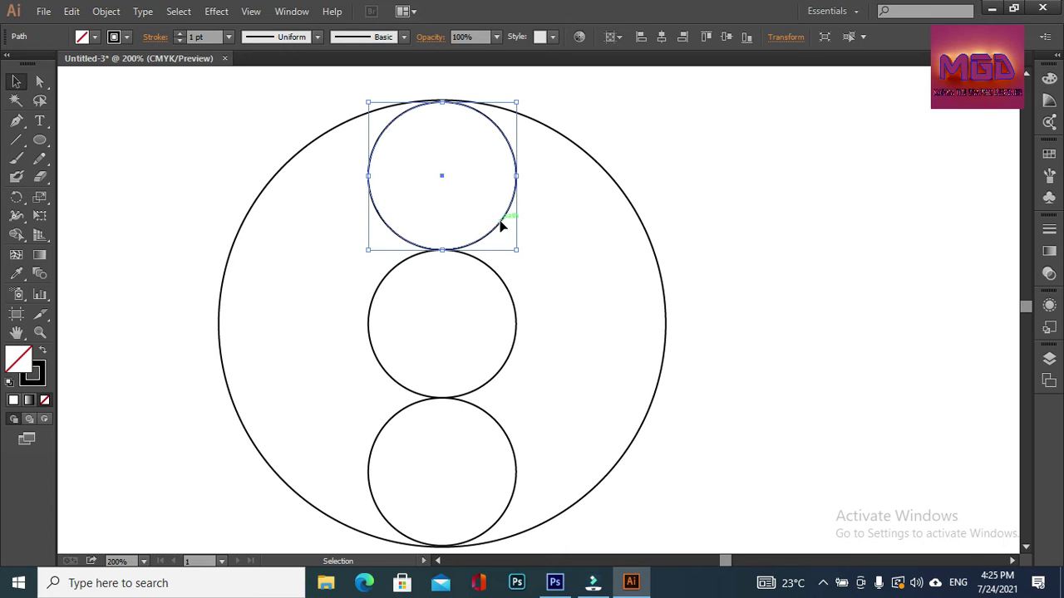
{"action": "left_click", "coordinate": [674, 91]}
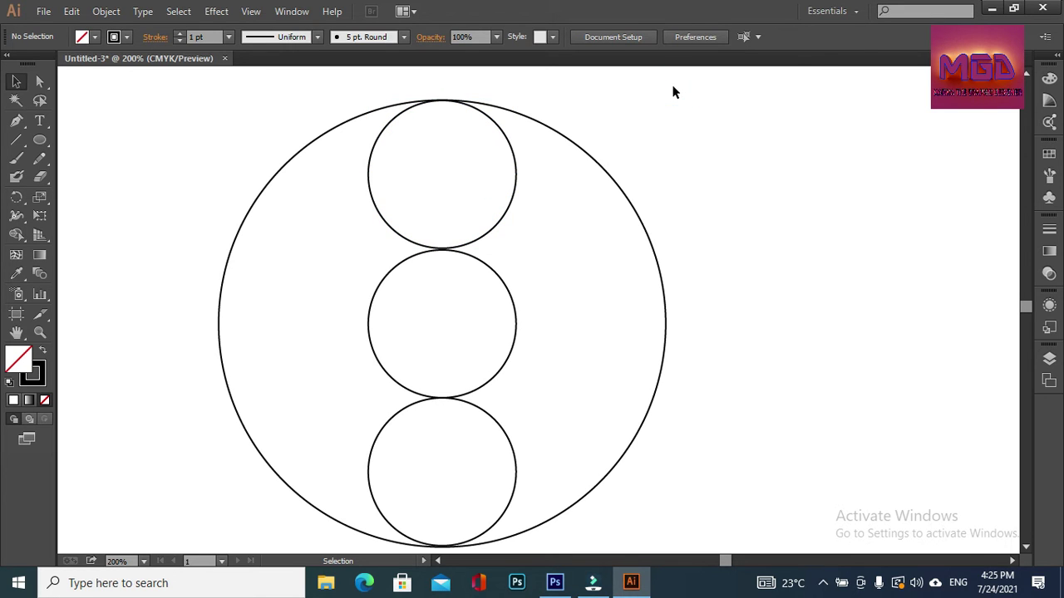
{"action": "left_click", "coordinate": [504, 437]}
{"action": "left_click", "coordinate": [750, 332]}
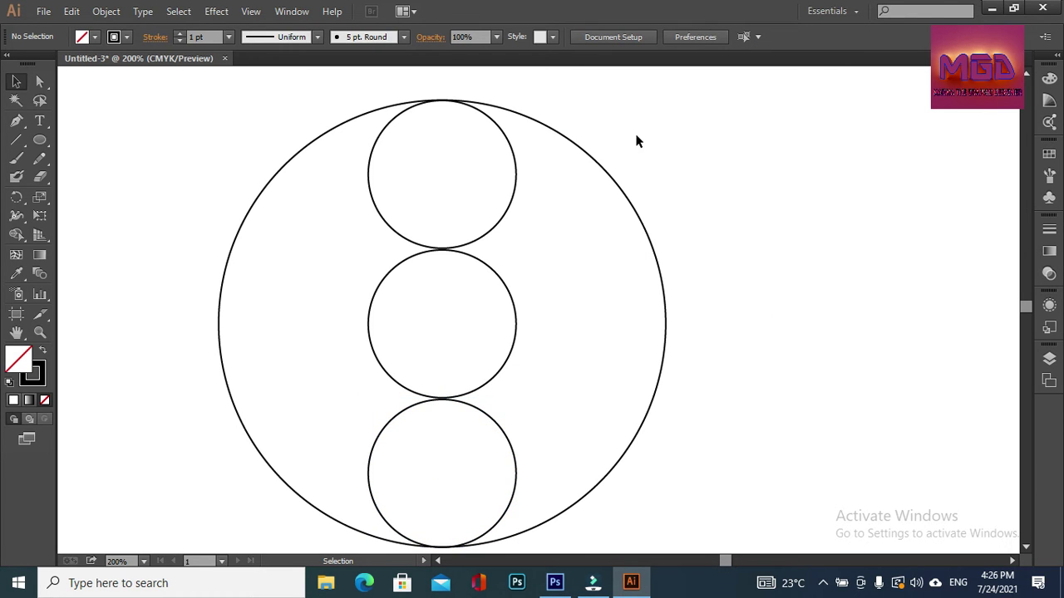
Resize the outer circle to about 282 pt so it touches the top and bottom small circles.
{"action": "left_click", "coordinate": [607, 172]}
{"action": "left_click_drag", "start_coordinate": [668, 101], "coordinate": [666, 106]}
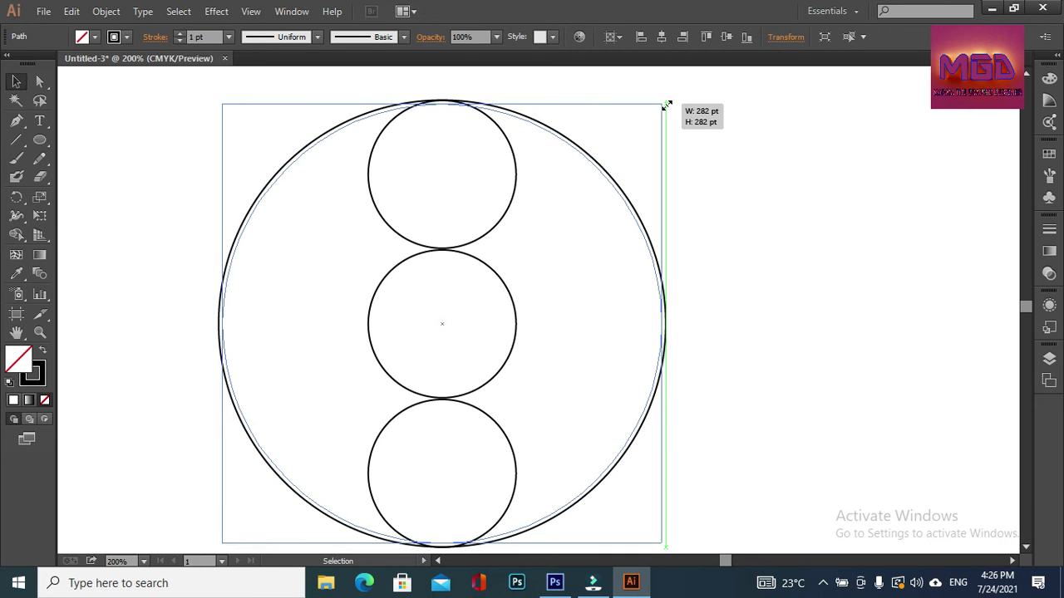
{"action": "left_click_drag", "start_coordinate": [666, 106], "coordinate": [669, 100]}
{"action": "left_click", "coordinate": [749, 95]}
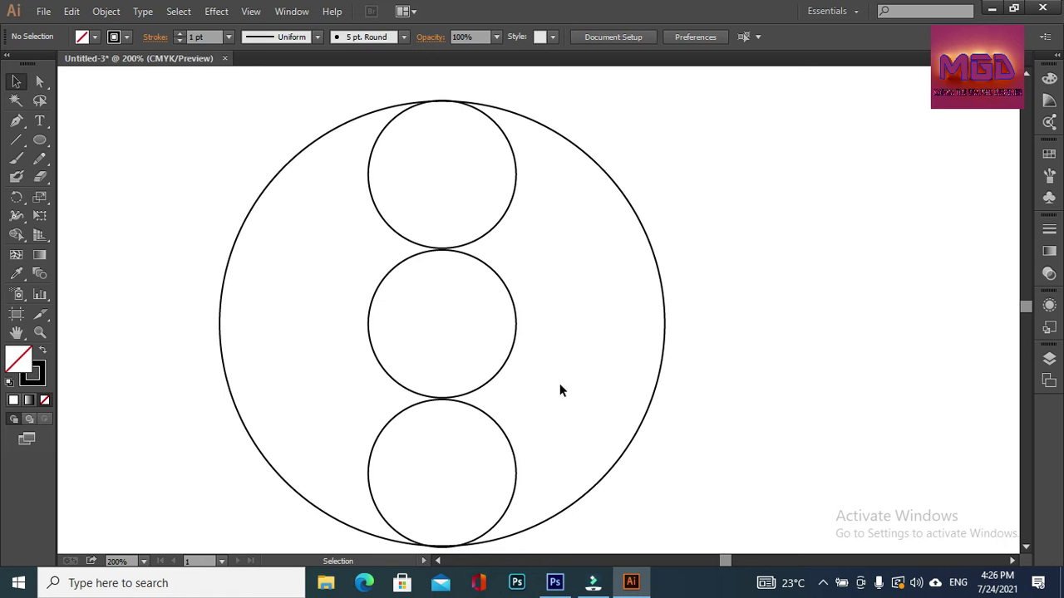
{"action": "left_click", "coordinate": [484, 405]}
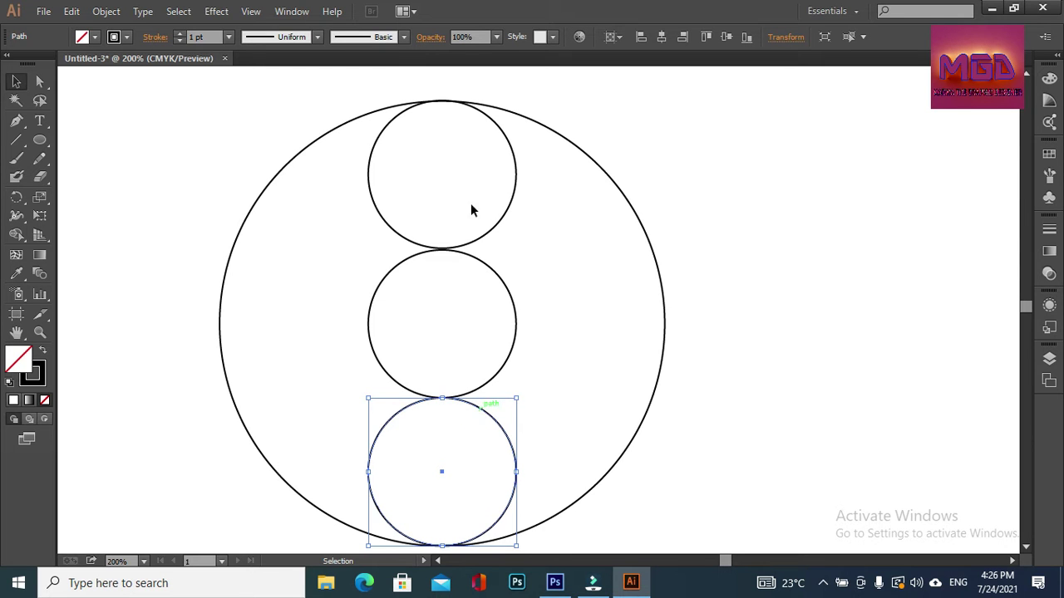
{"action": "left_click", "coordinate": [467, 249]}
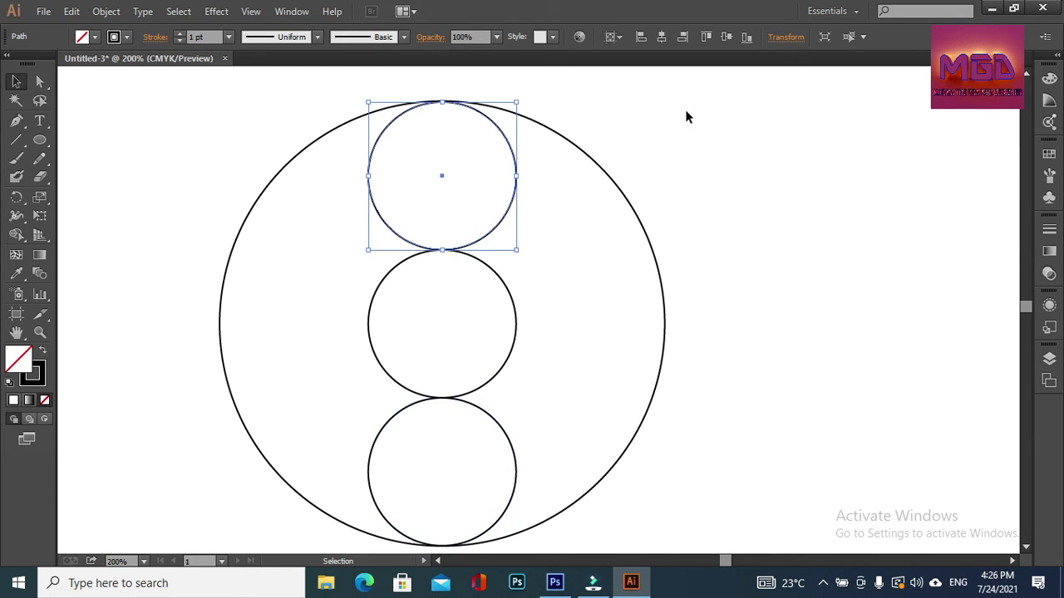
{"action": "left_click", "coordinate": [710, 119]}
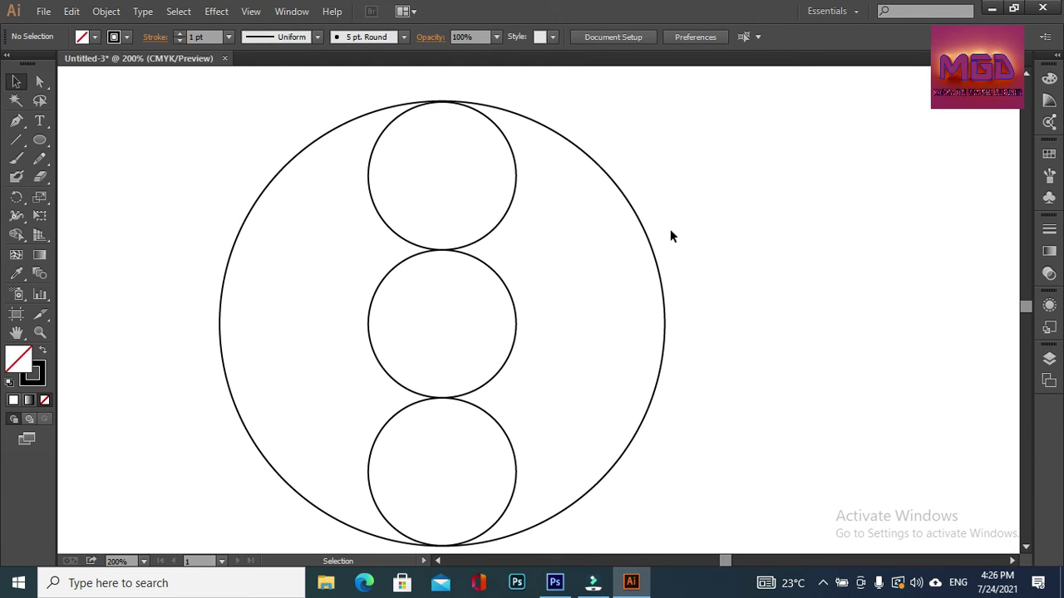
{"action": "left_click", "coordinate": [646, 238]}
Duplicate the large outer circle in place and nudge the copy downward.
{"action": "left_click", "coordinate": [71, 11]}
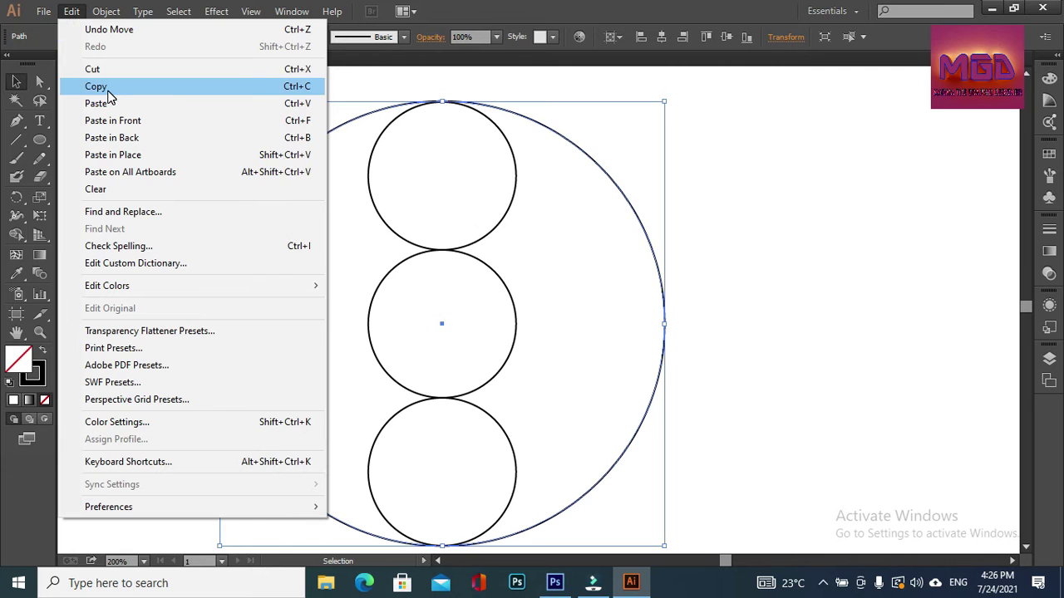
{"action": "left_click", "coordinate": [107, 87]}
{"action": "left_click", "coordinate": [71, 11]}
{"action": "left_click", "coordinate": [113, 120]}
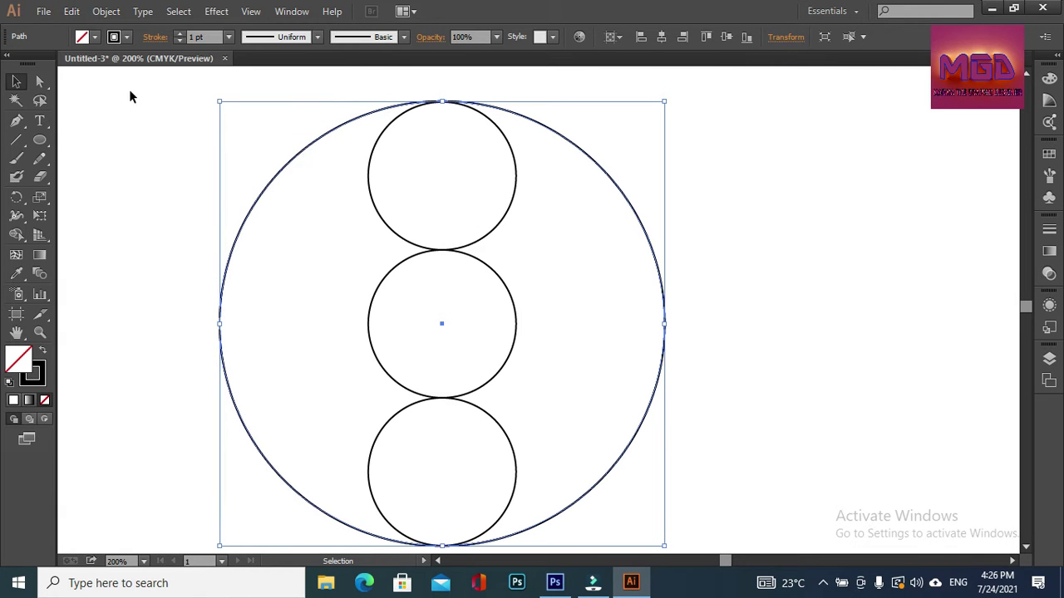
{"action": "key", "text": "Down"}
{"action": "key", "text": "Down"}
{"action": "key", "text": "Down"}
{"action": "key", "text": "Down"}
{"action": "key", "text": "Down"}
{"action": "key", "text": "Down"}
{"action": "key", "text": "Down"}
{"action": "key", "text": "Down"}
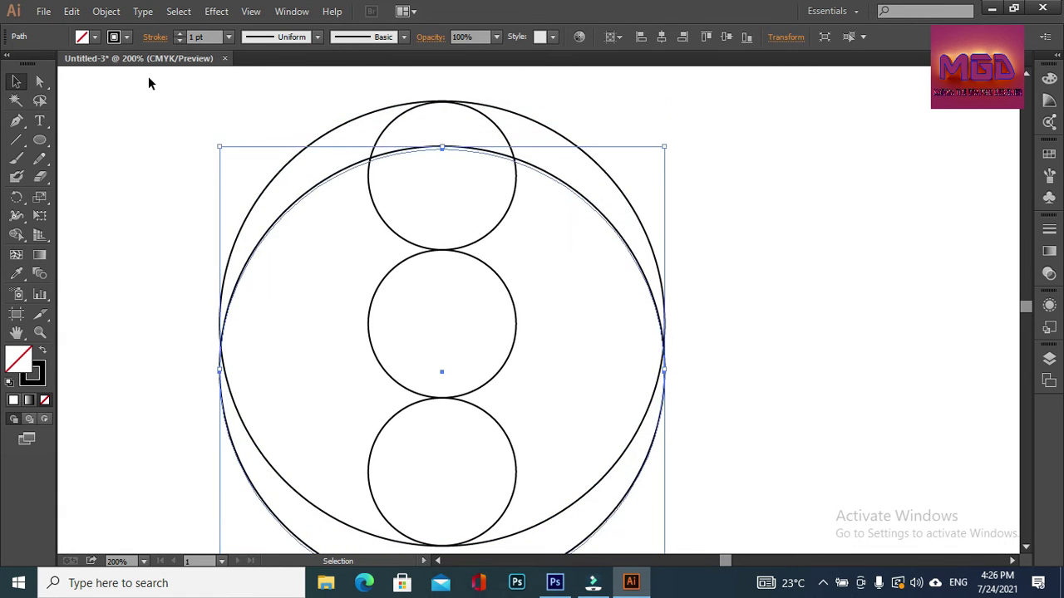
{"action": "key", "text": "Down"}
{"action": "key", "text": "Down"}
{"action": "key", "text": "Down"}
{"action": "key", "text": "Down"}
{"action": "key", "text": "Down"}
{"action": "key", "text": "Down"}
{"action": "key", "text": "Down"}
{"action": "key", "text": "Down"}
{"action": "key", "text": "Down"}
{"action": "key", "text": "Down"}
{"action": "key", "text": "Down"}
{"action": "key", "text": "Down"}
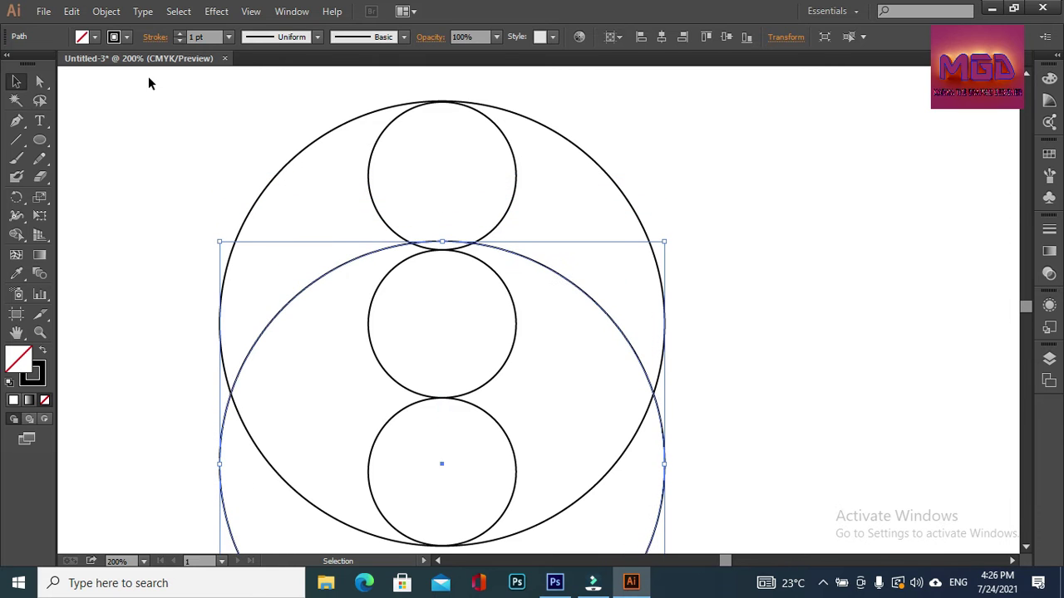
{"action": "key", "text": "Down"}
{"action": "key", "text": "Down"}
{"action": "key", "text": "Down"}
{"action": "key", "text": "Down"}
{"action": "key", "text": "Down"}
{"action": "left_click", "coordinate": [731, 166]}
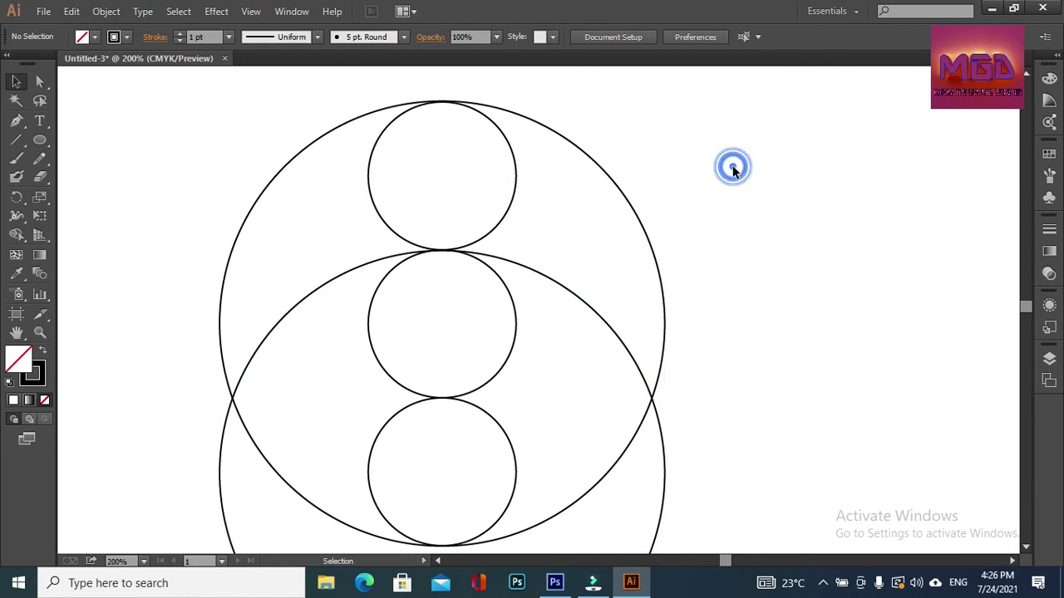
Fine-tune the lower large circle so its top meets the top and middle small circles' junction.
{"action": "left_click", "coordinate": [595, 307]}
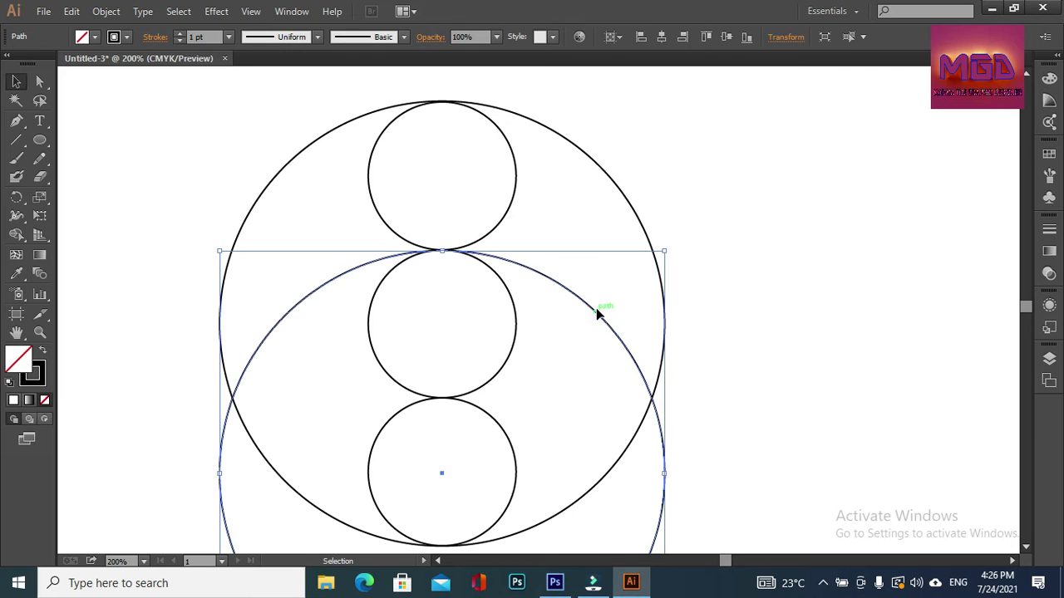
{"action": "key", "text": "shift+Up"}
{"action": "key", "text": "shift+Down"}
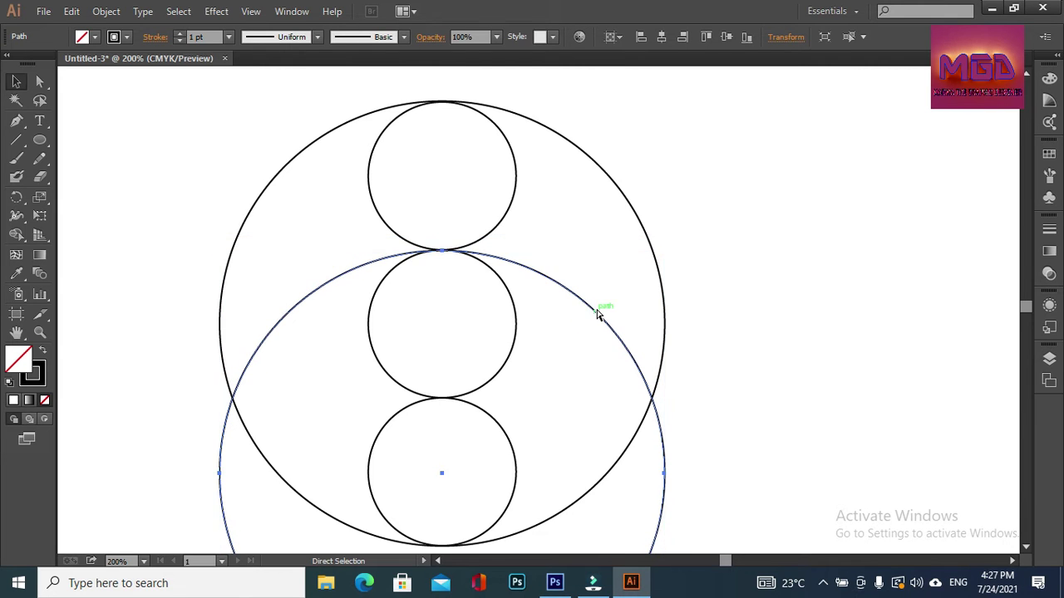
{"action": "key", "text": "Up"}
{"action": "left_click", "coordinate": [780, 211]}
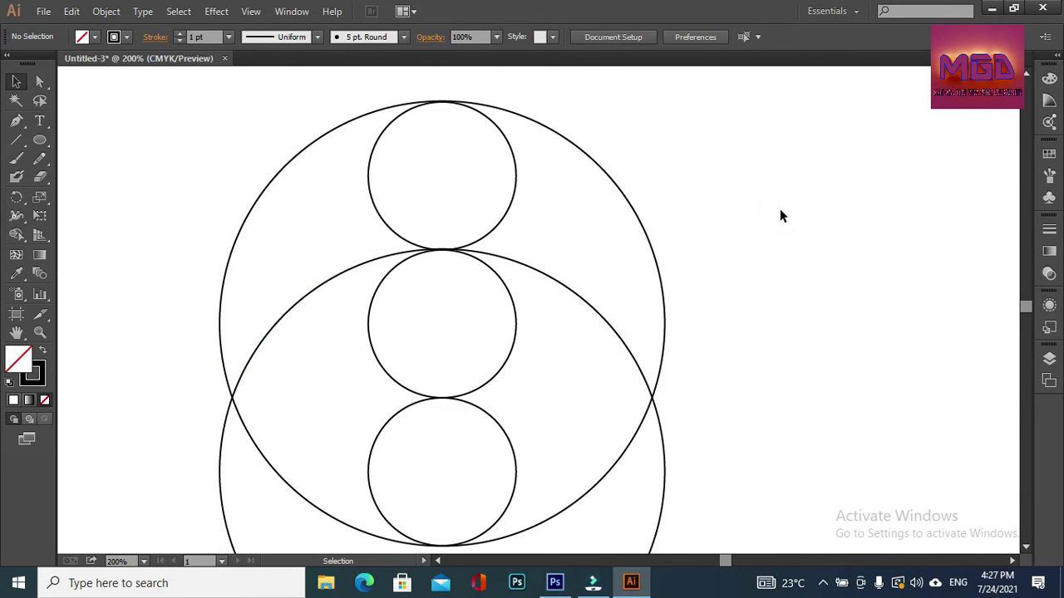
{"action": "left_click", "coordinate": [532, 266]}
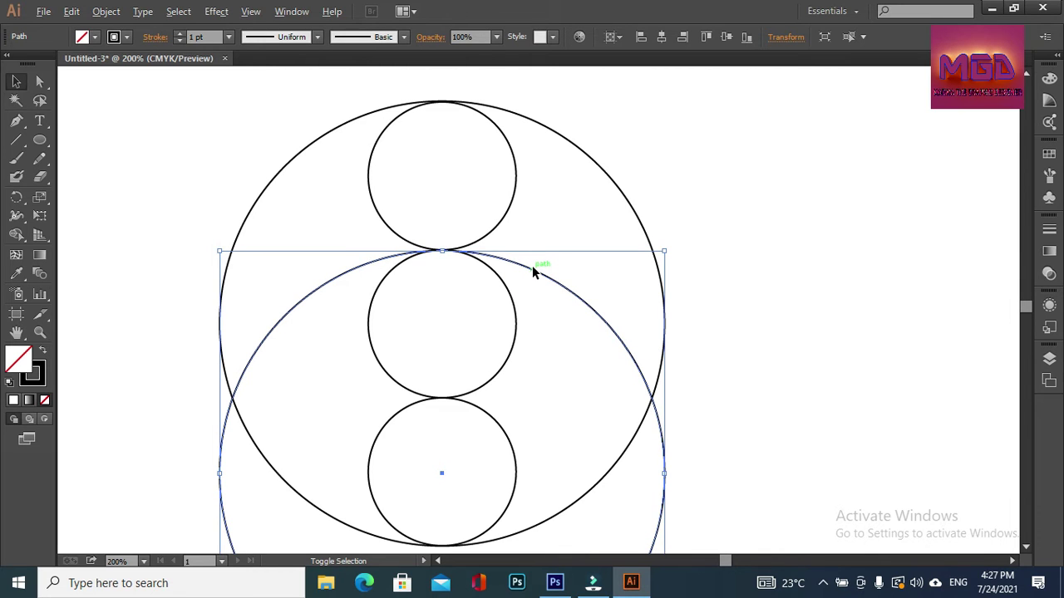
{"action": "key", "text": "a"}
{"action": "key", "text": "v"}
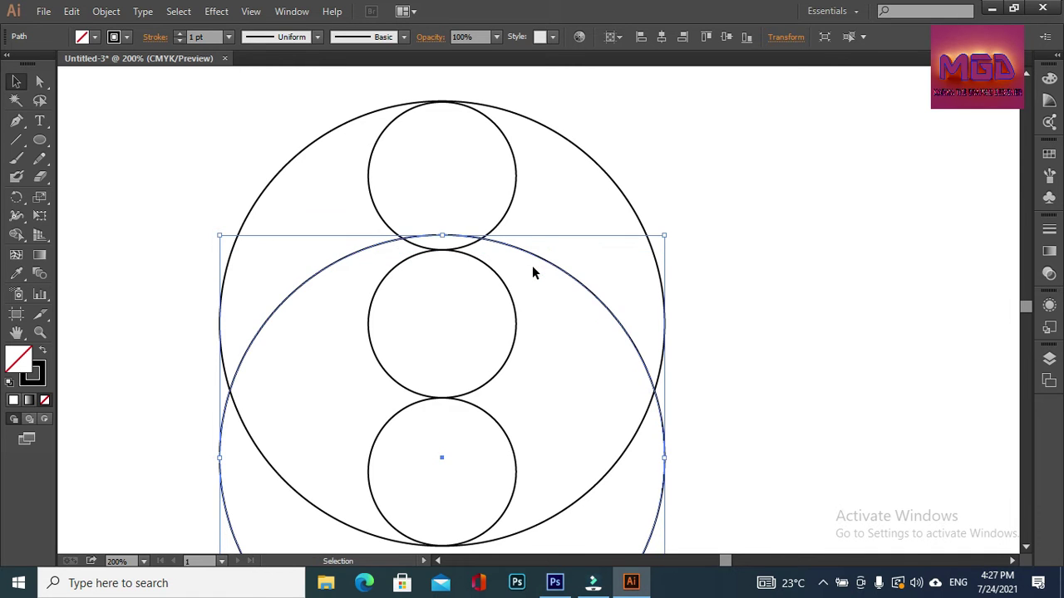
{"action": "key", "text": "a"}
{"action": "key", "text": "v"}
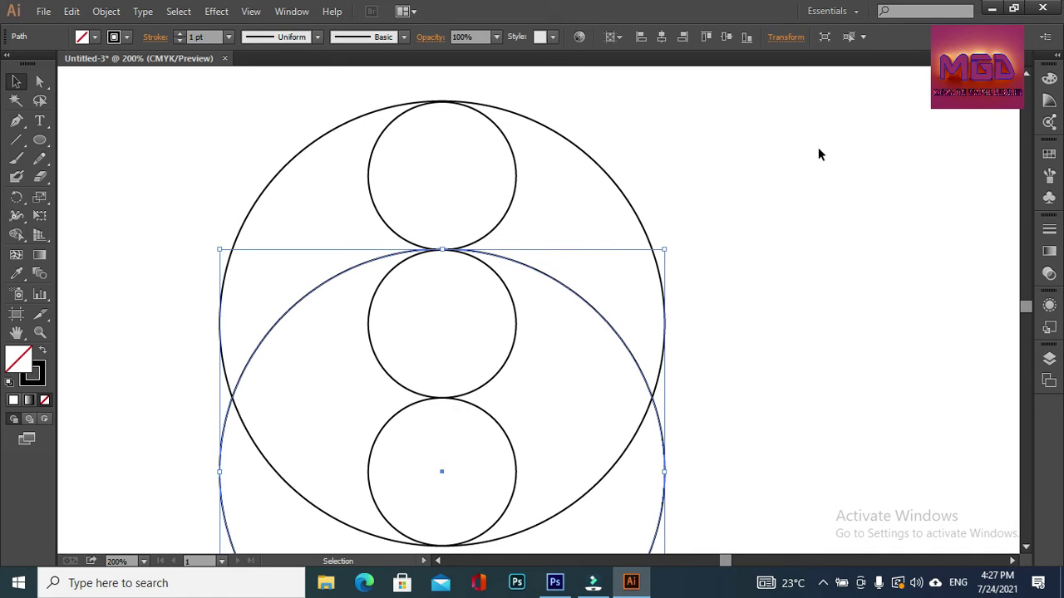
{"action": "left_click", "coordinate": [744, 203]}
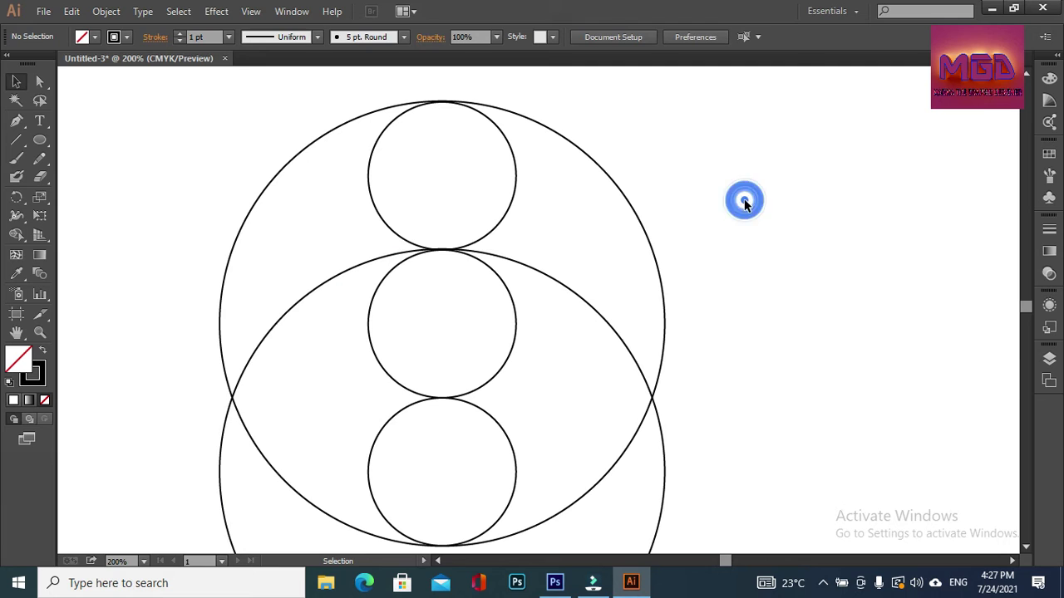
{"action": "left_click", "coordinate": [482, 255]}
{"action": "key", "text": "Up"}
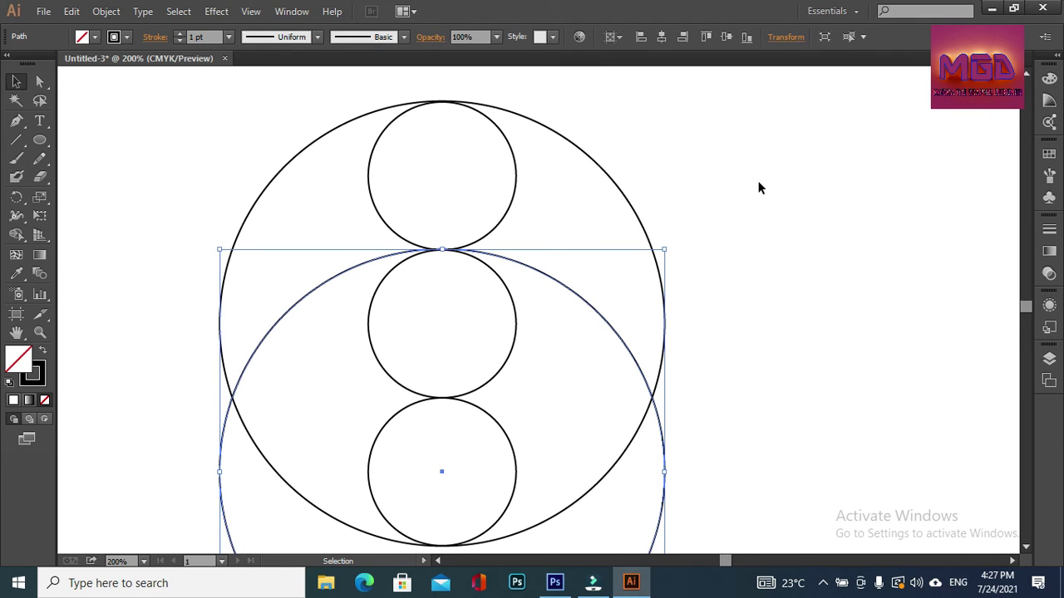
{"action": "left_click", "coordinate": [758, 187]}
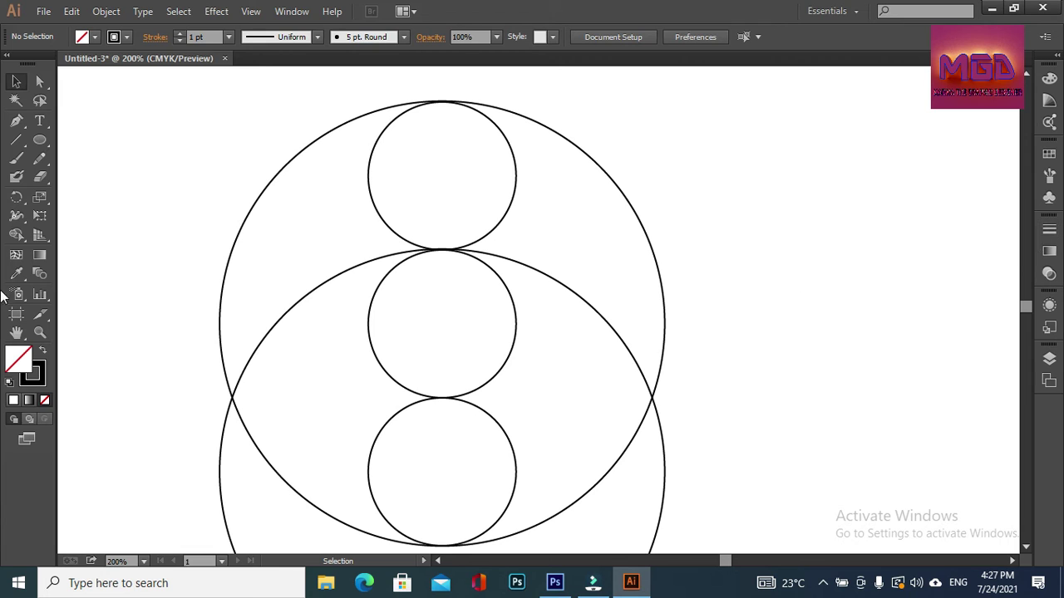
{"action": "left_click", "coordinate": [41, 335]}
Copy the bottom small circle and move the copy down to the lower large circle's bottom edge.
{"action": "left_click", "coordinate": [325, 269], "text": "alt"}
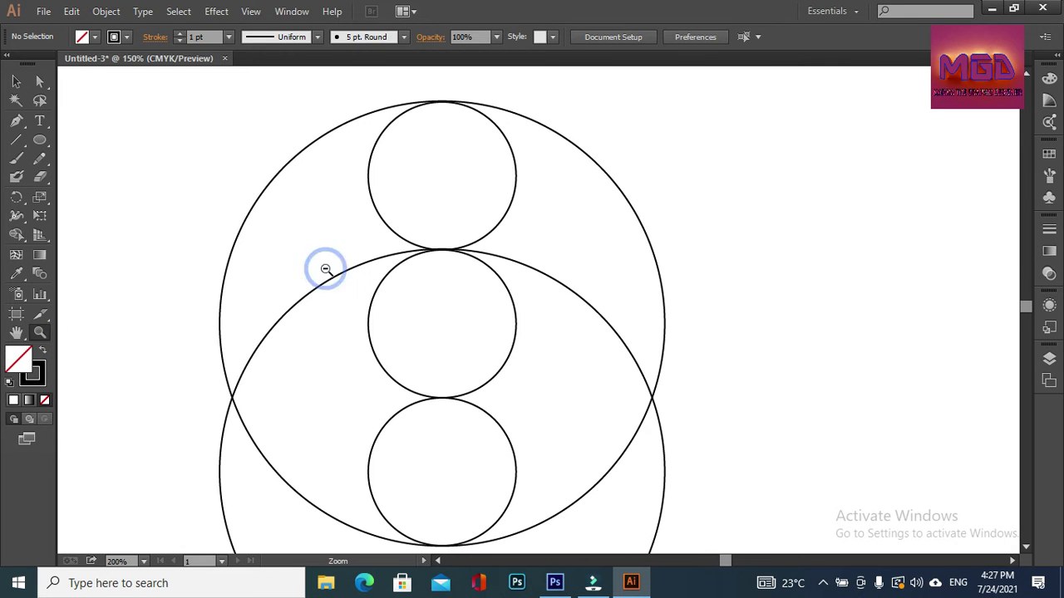
{"action": "left_click", "coordinate": [709, 272], "text": "alt"}
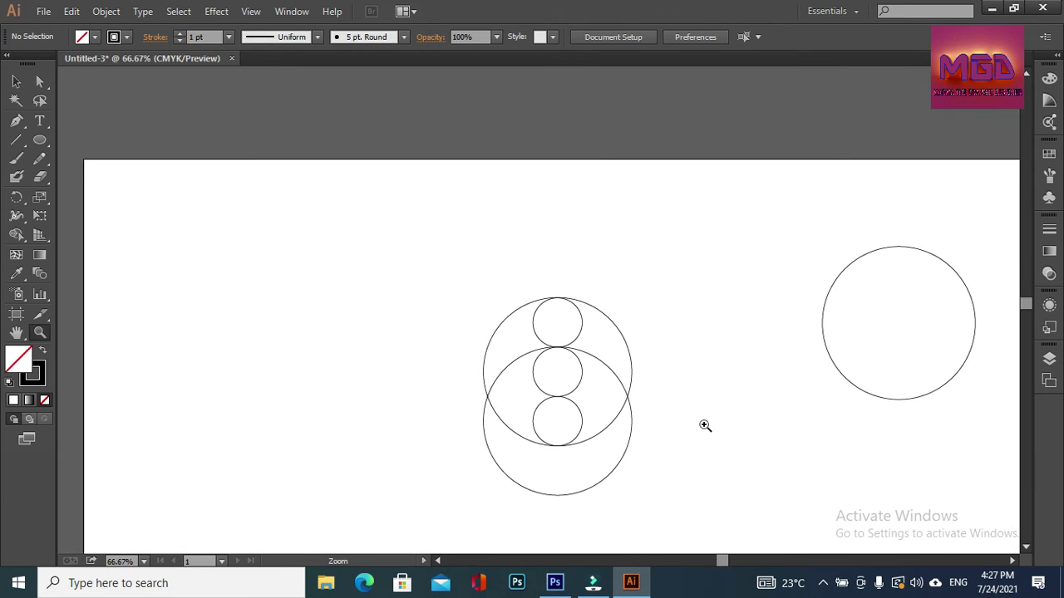
{"action": "left_click", "coordinate": [15, 82]}
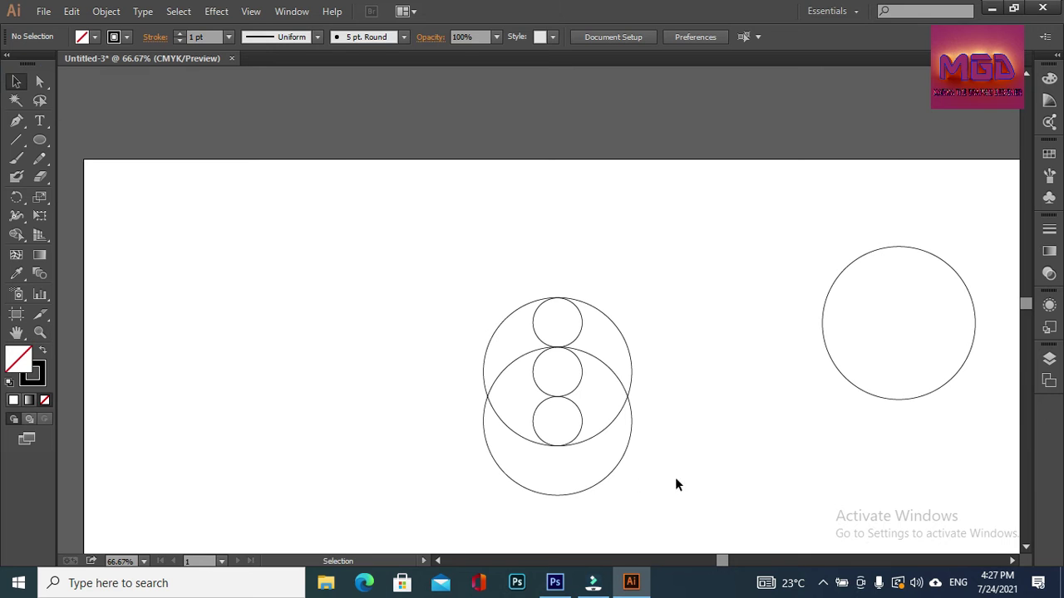
{"action": "left_click", "coordinate": [575, 438]}
{"action": "left_click", "coordinate": [69, 12]}
{"action": "left_click", "coordinate": [95, 86]}
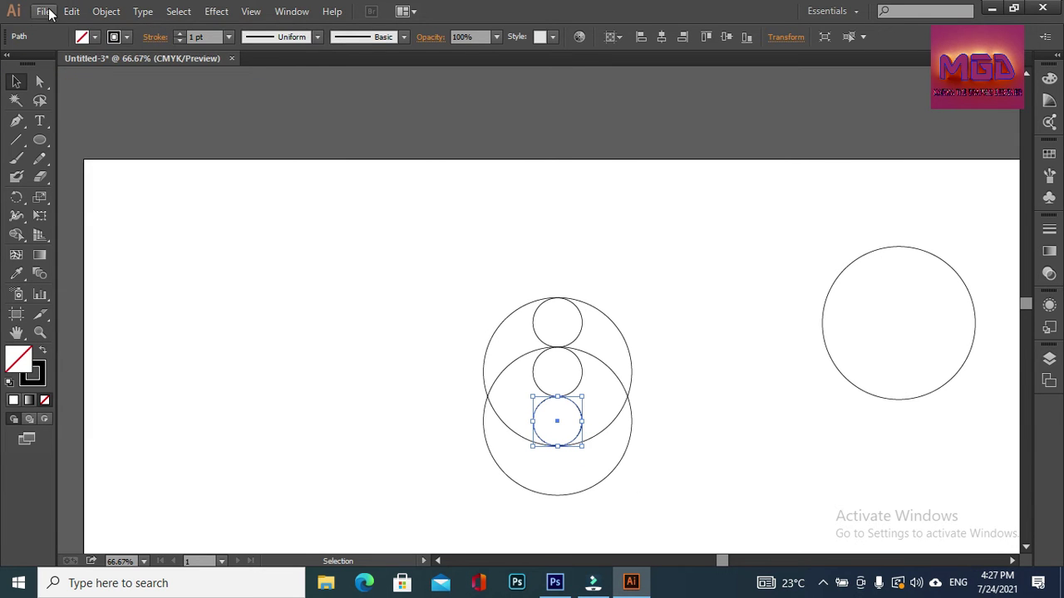
{"action": "left_click", "coordinate": [64, 14]}
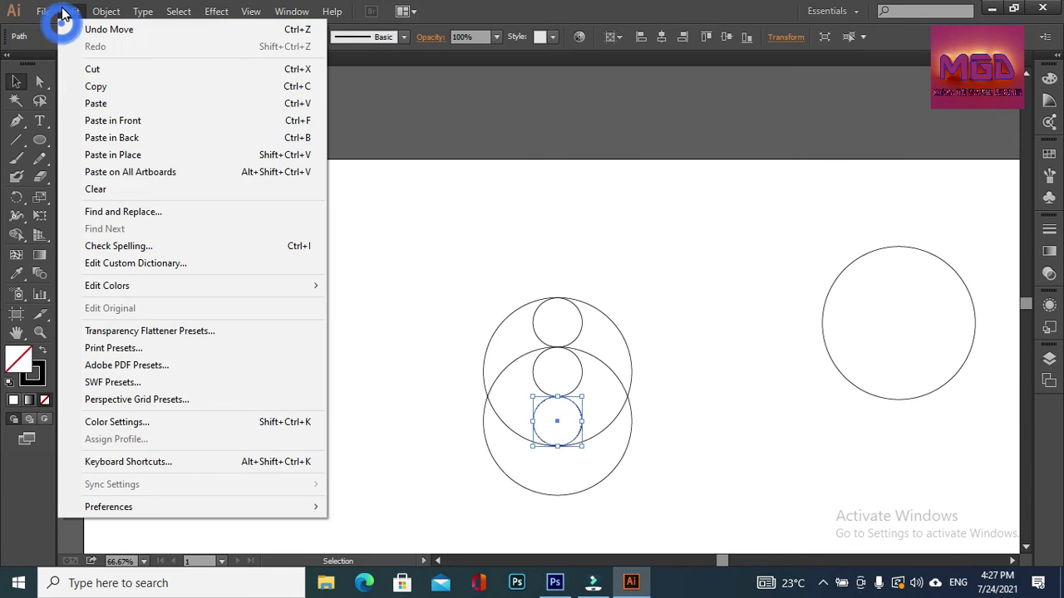
{"action": "left_click", "coordinate": [98, 121]}
{"action": "key", "text": "shift+Down"}
{"action": "key", "text": "shift+Down"}
{"action": "key", "text": "shift+Down"}
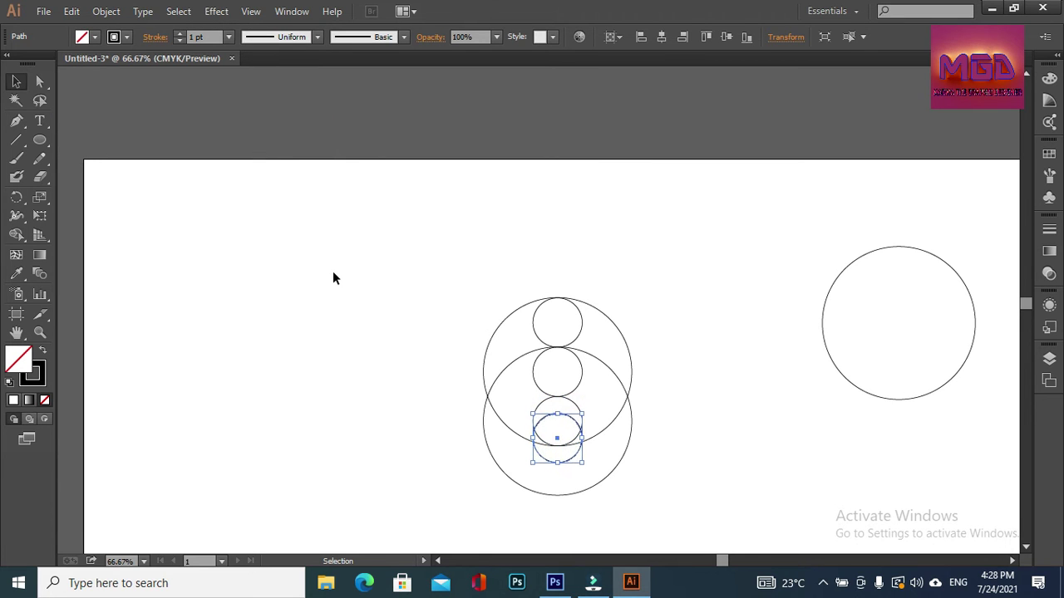
{"action": "key", "text": "Down"}
{"action": "key", "text": "Down"}
{"action": "key", "text": "Down"}
{"action": "key", "text": "Down"}
{"action": "key", "text": "Down"}
{"action": "key", "text": "Down"}
{"action": "key", "text": "Down"}
{"action": "key", "text": "Down"}
{"action": "key", "text": "Down"}
{"action": "key", "text": "Down"}
{"action": "key", "text": "Down"}
{"action": "key", "text": "Down"}
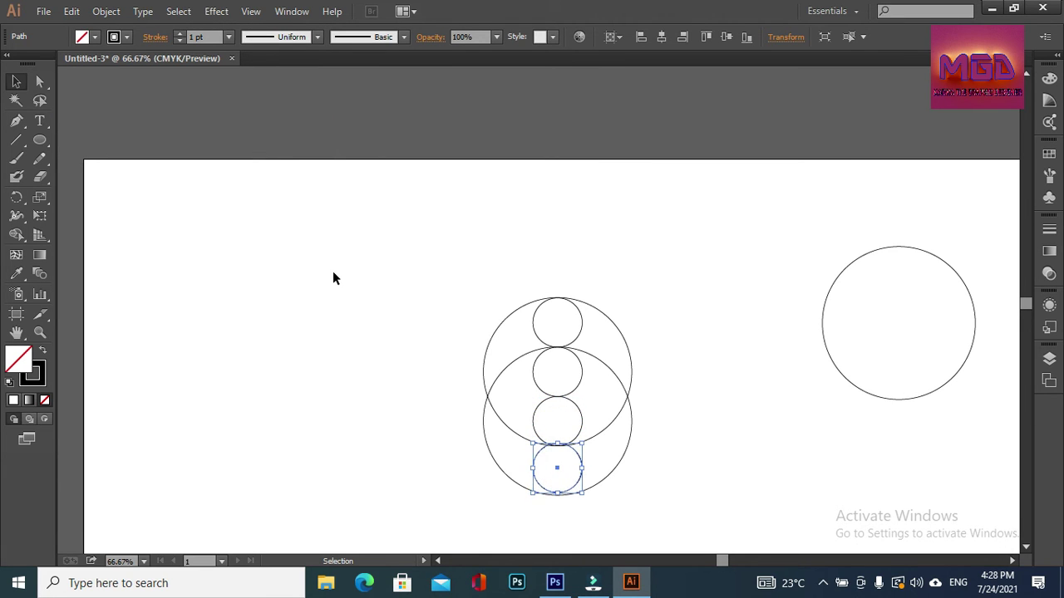
Marquee-select the stray circle on the right of the artboard and delete it.
{"action": "left_click", "coordinate": [723, 298]}
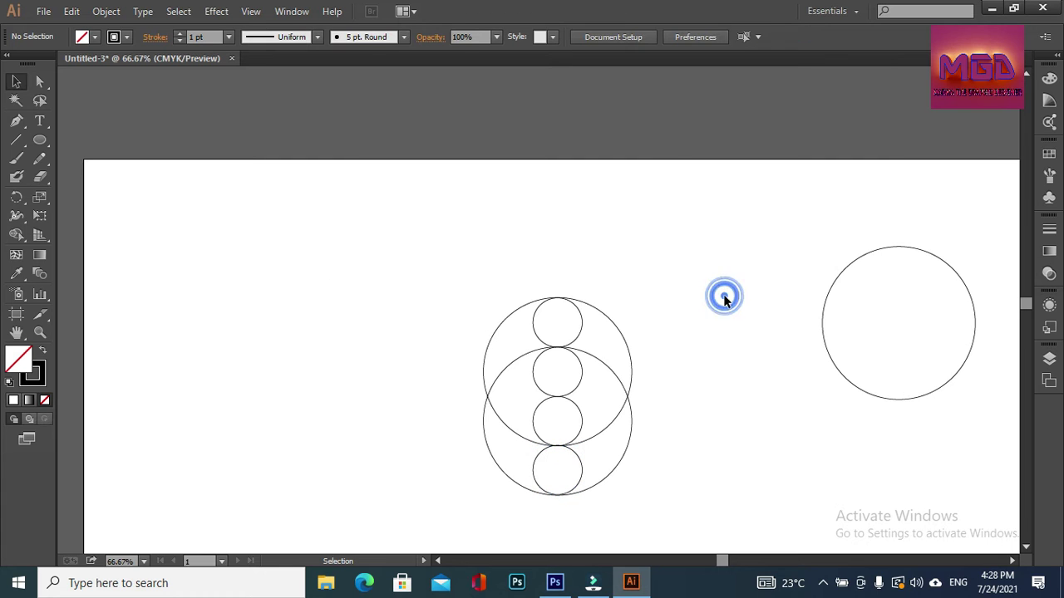
{"action": "left_click_drag", "start_coordinate": [824, 232], "coordinate": [1014, 407]}
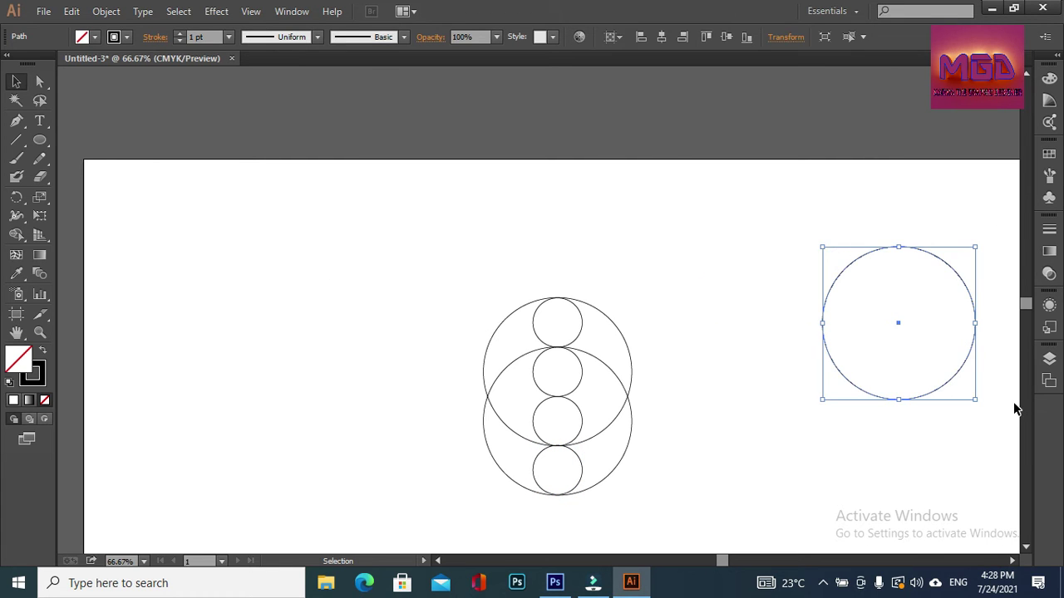
{"action": "key", "text": "Delete"}
Zoom to 150% on the remaining circles and check the bottom small circle.
{"action": "left_click", "coordinate": [39, 332]}
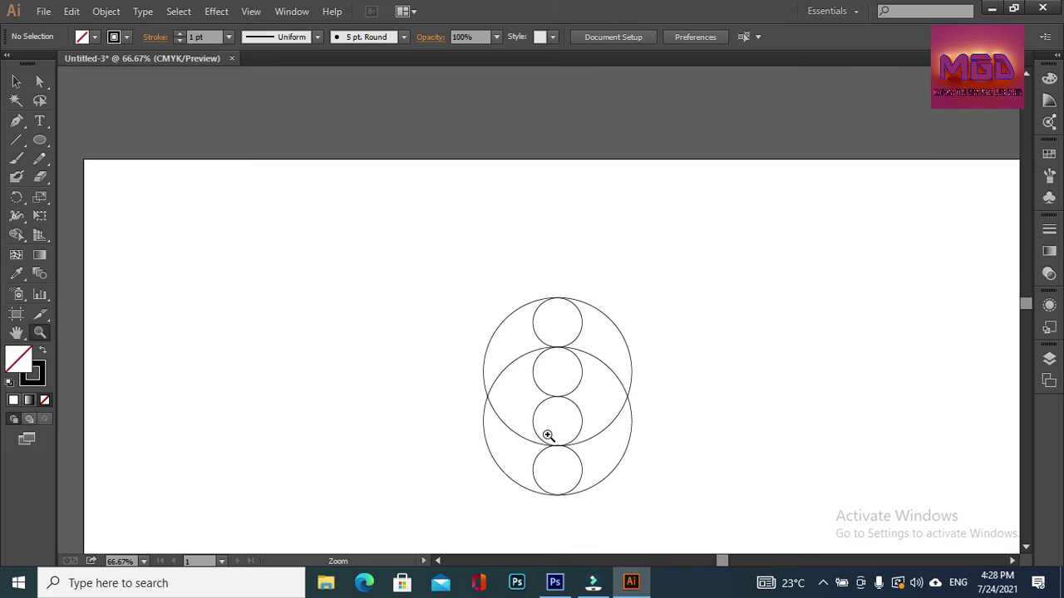
{"action": "left_click", "coordinate": [548, 435]}
{"action": "left_click", "coordinate": [580, 379]}
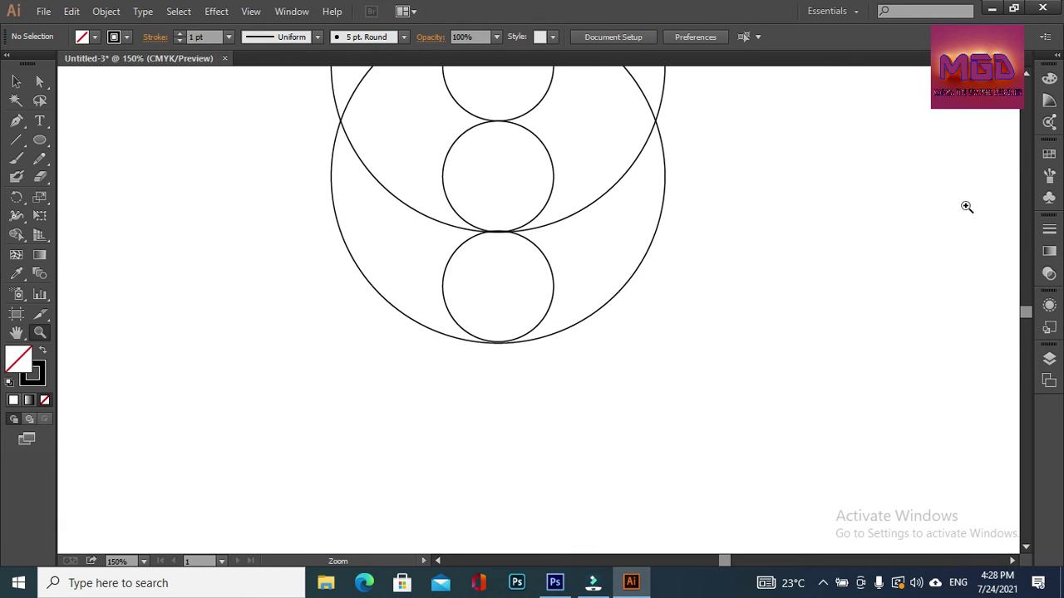
{"action": "left_click_drag", "start_coordinate": [1030, 322], "coordinate": [1030, 319]}
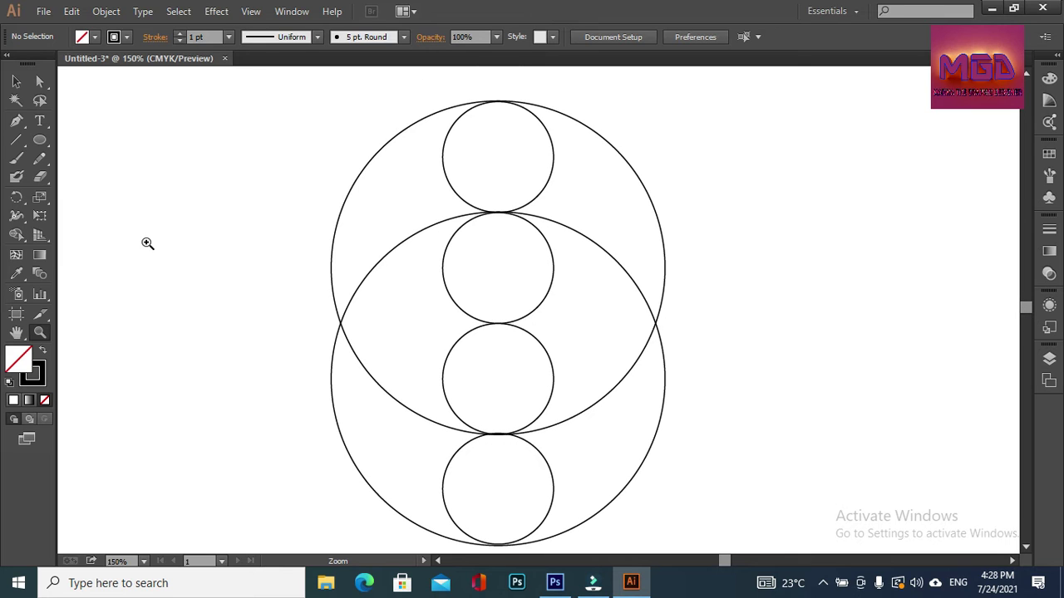
{"action": "left_click", "coordinate": [16, 82]}
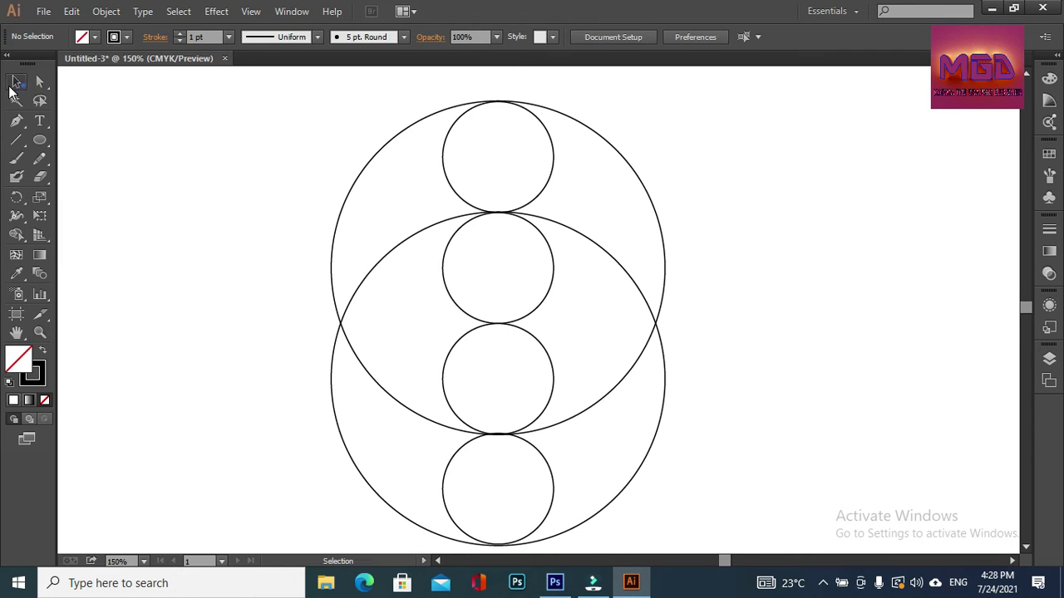
{"action": "left_click", "coordinate": [553, 490]}
{"action": "left_click", "coordinate": [711, 383]}
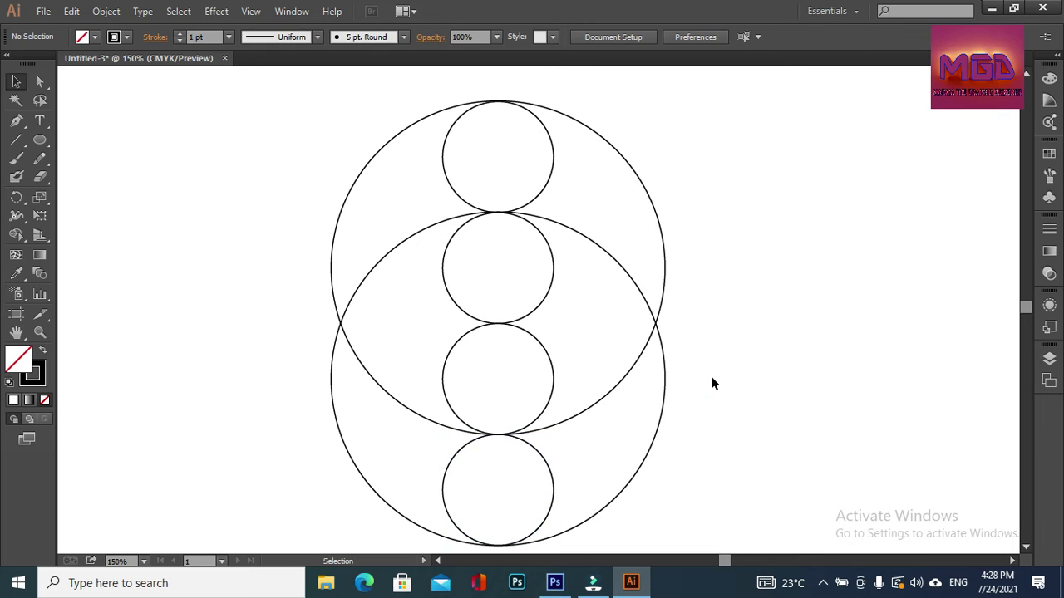
{"action": "left_click_drag", "start_coordinate": [272, 87], "coordinate": [674, 390]}
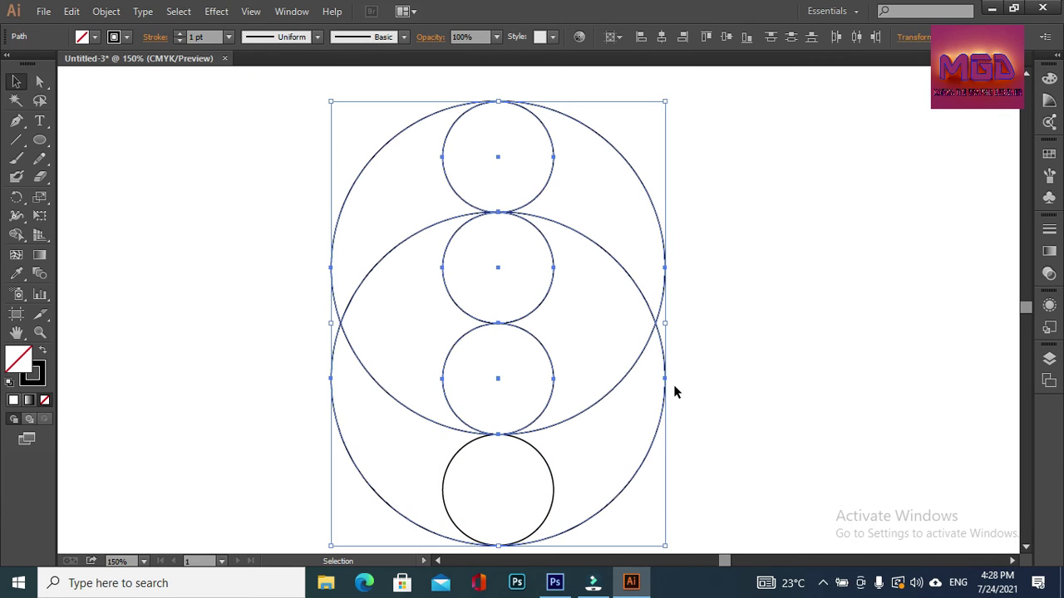
{"action": "left_click_drag", "start_coordinate": [231, 104], "coordinate": [687, 477]}
{"action": "left_click", "coordinate": [16, 234]}
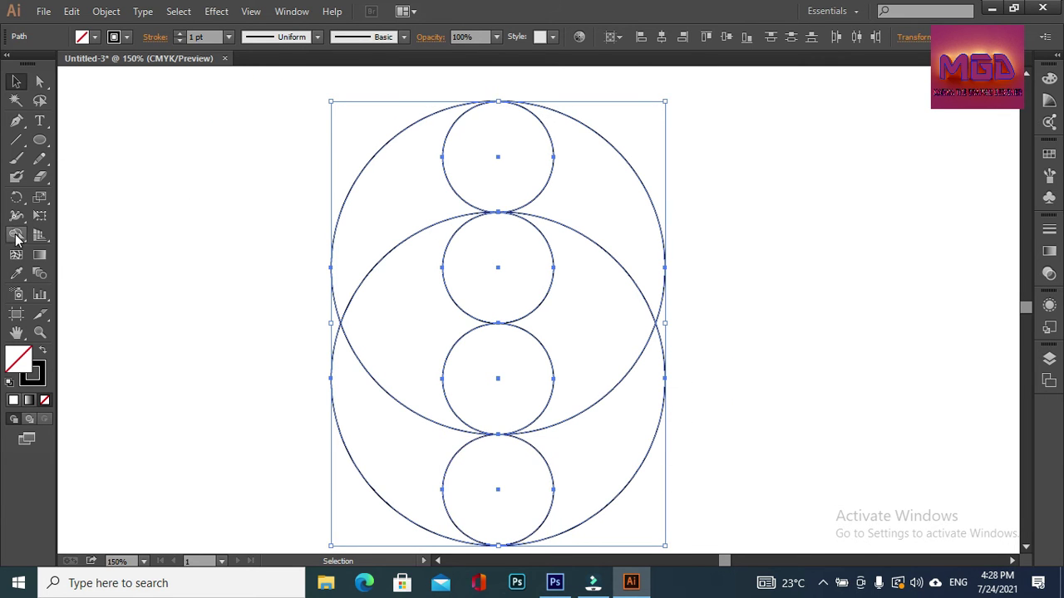
{"action": "left_click", "coordinate": [83, 36]}
{"action": "left_click", "coordinate": [43, 63]}
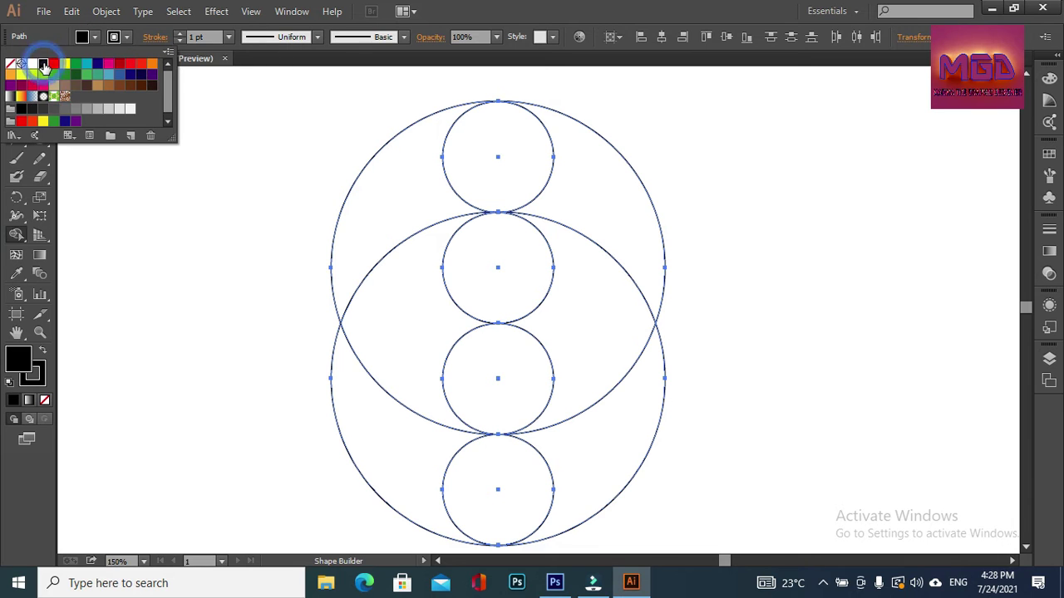
{"action": "mouse_move", "coordinate": [511, 157]}
{"action": "left_mouse_down"}
{"action": "mouse_move", "coordinate": [561, 183]}
{"action": "mouse_move", "coordinate": [540, 171]}
{"action": "left_mouse_up"}
{"action": "key", "text": "ctrl+z"}
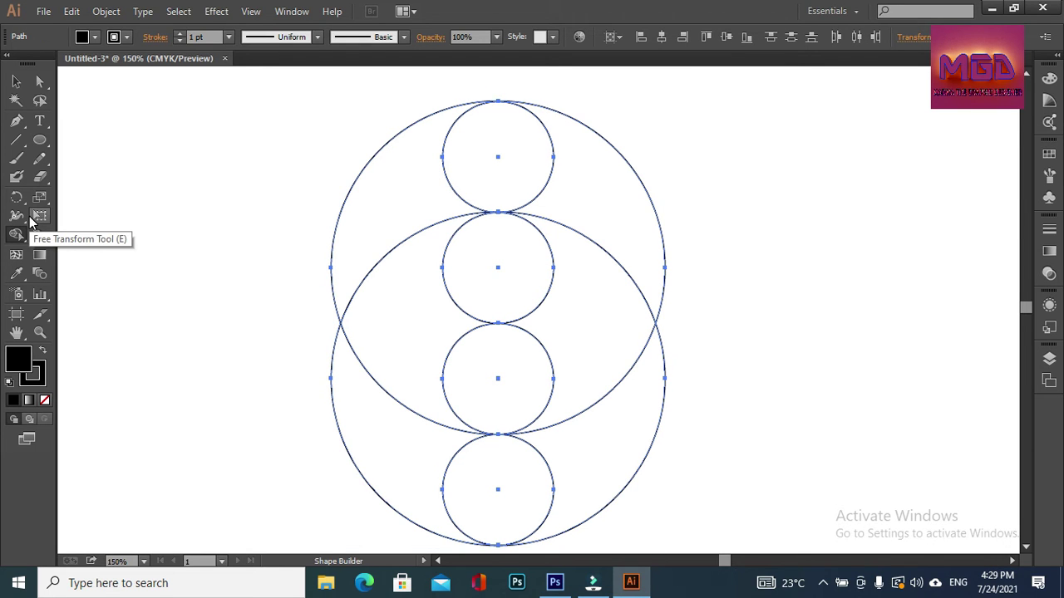
{"action": "left_click", "coordinate": [501, 522]}
{"action": "key", "text": "ctrl+z"}
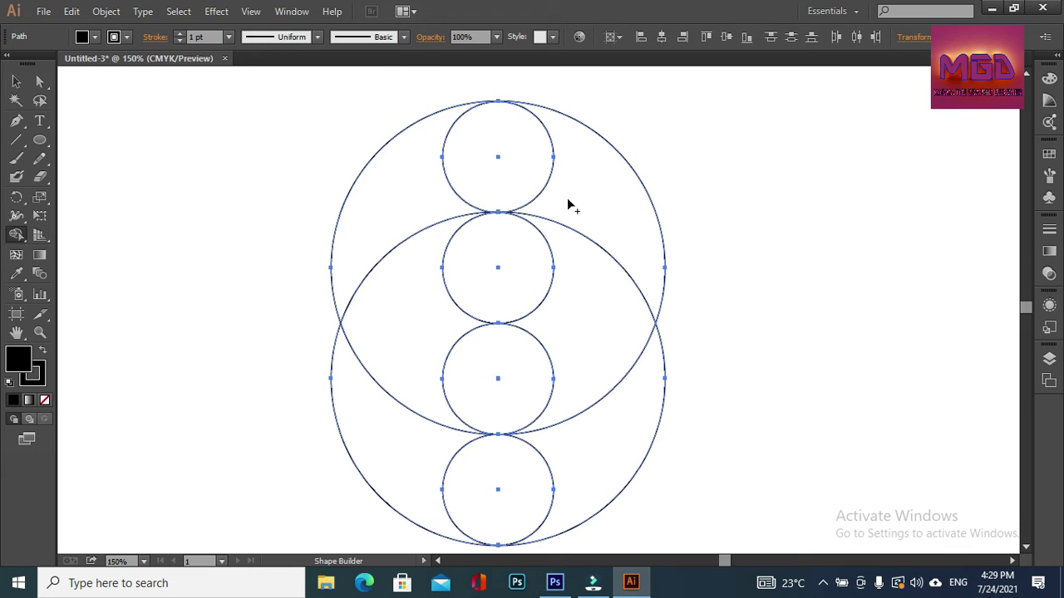
{"action": "left_click", "coordinate": [17, 76]}
{"action": "key", "text": "slash"}
{"action": "key", "text": "z"}
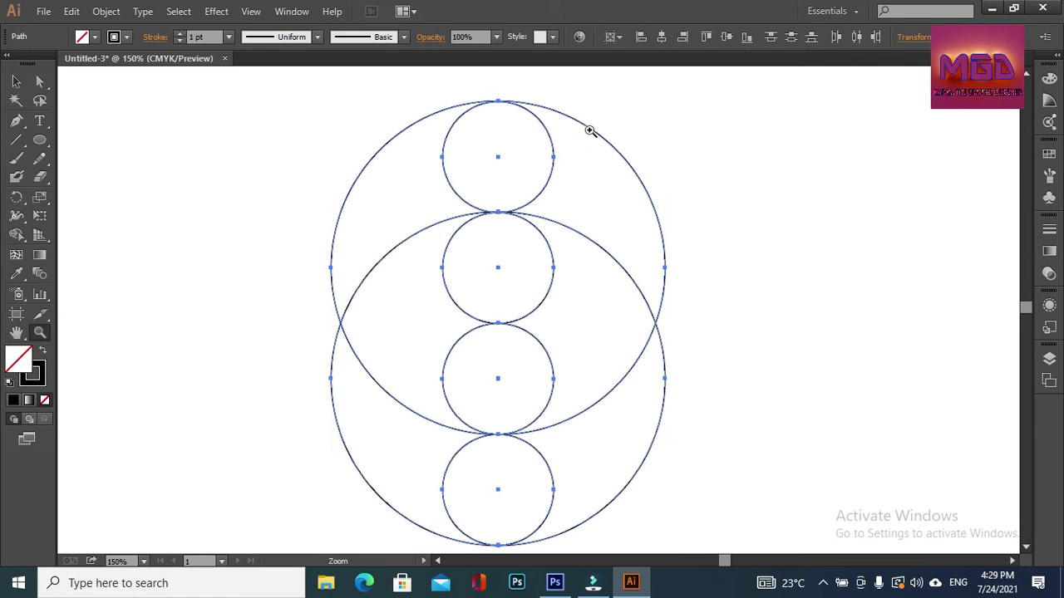
Zoom to 600% on the top tangent point and Direct-Select its anchors.
{"action": "left_click", "coordinate": [439, 198]}
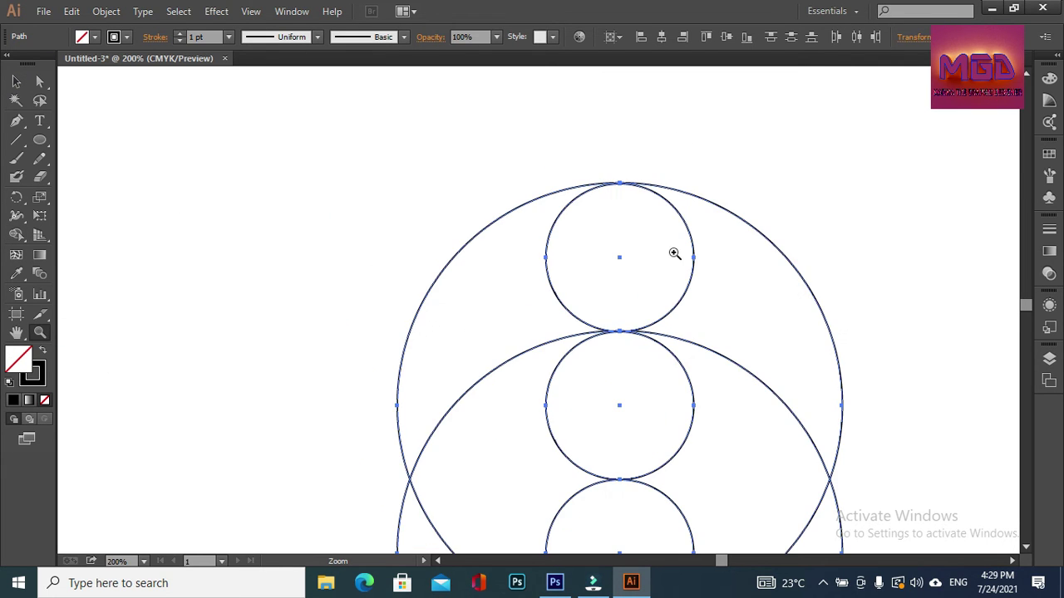
{"action": "left_click", "coordinate": [674, 254]}
{"action": "left_click", "coordinate": [674, 254]}
{"action": "left_click", "coordinate": [361, 342]}
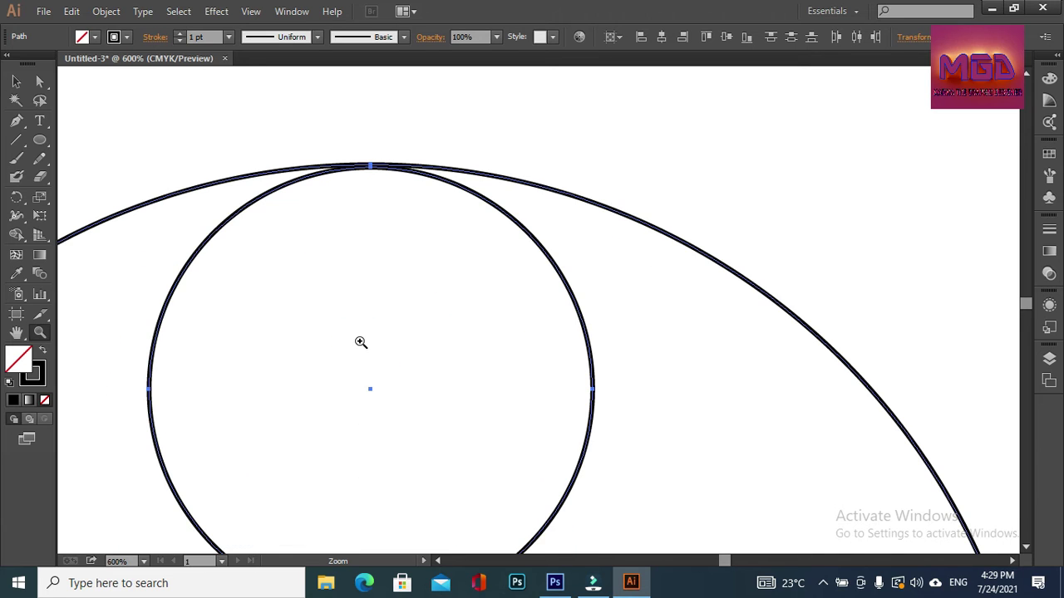
{"action": "left_click", "coordinate": [16, 80]}
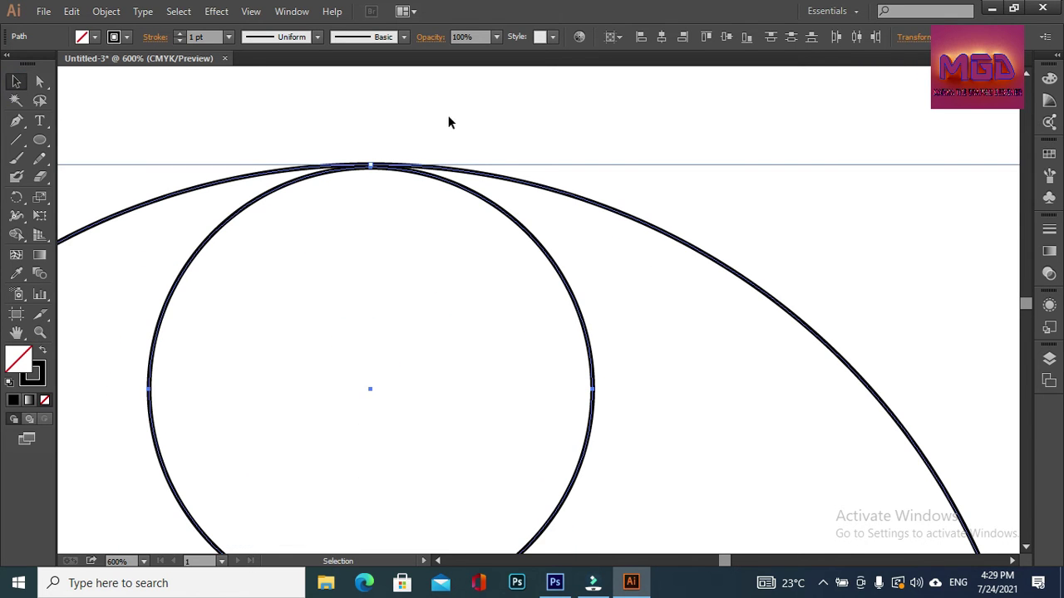
{"action": "left_click", "coordinate": [412, 118]}
{"action": "left_click_drag", "start_coordinate": [343, 132], "coordinate": [380, 176]}
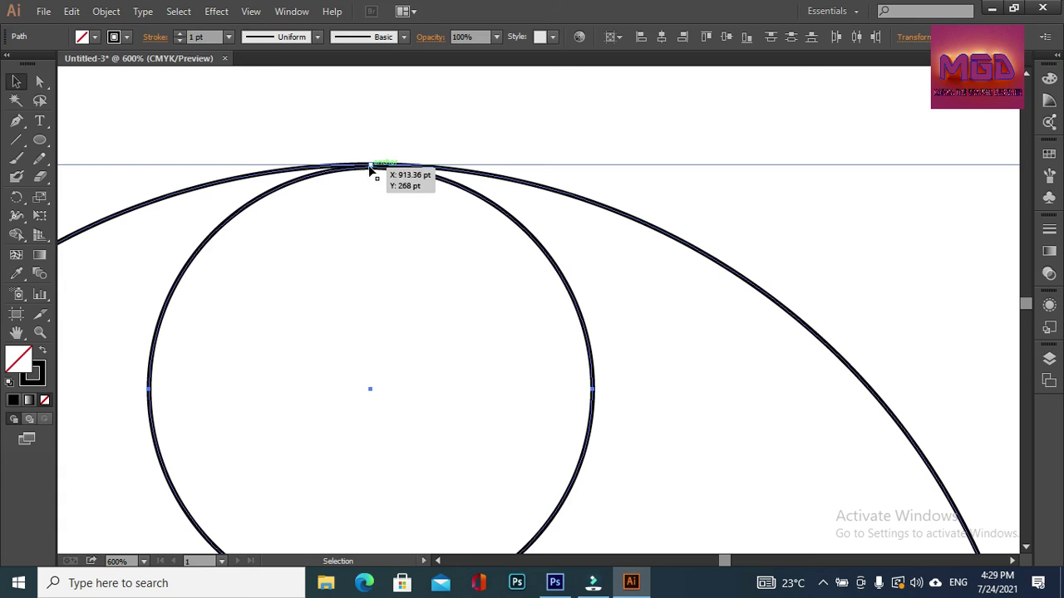
{"action": "left_click", "coordinate": [40, 81]}
{"action": "left_click", "coordinate": [407, 120]}
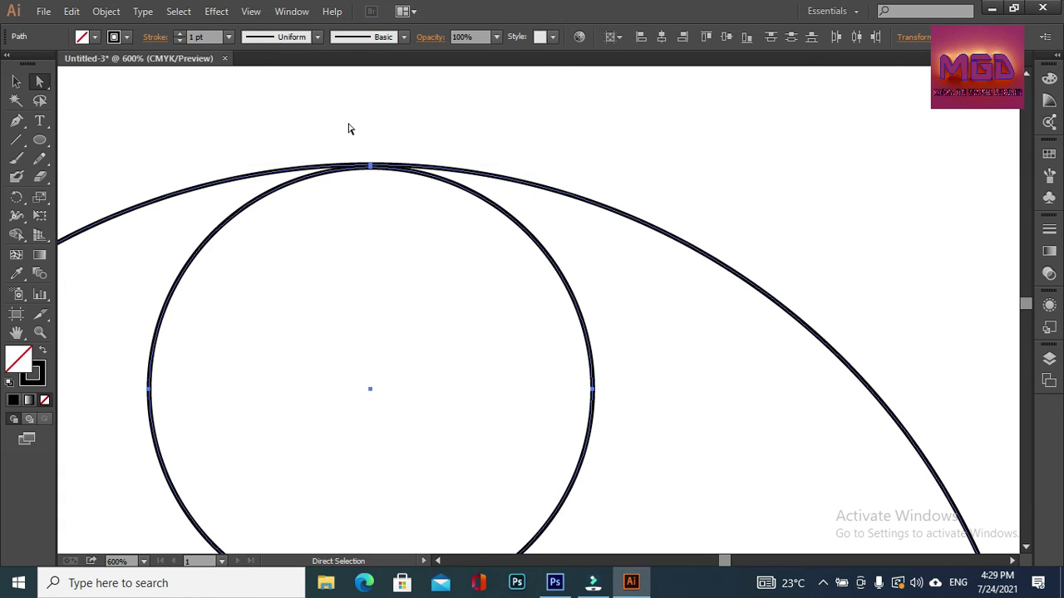
{"action": "left_click_drag", "start_coordinate": [349, 123], "coordinate": [366, 171]}
Attempt Join on the top anchors, then Average them on both axes.
{"action": "right_click", "coordinate": [370, 166]}
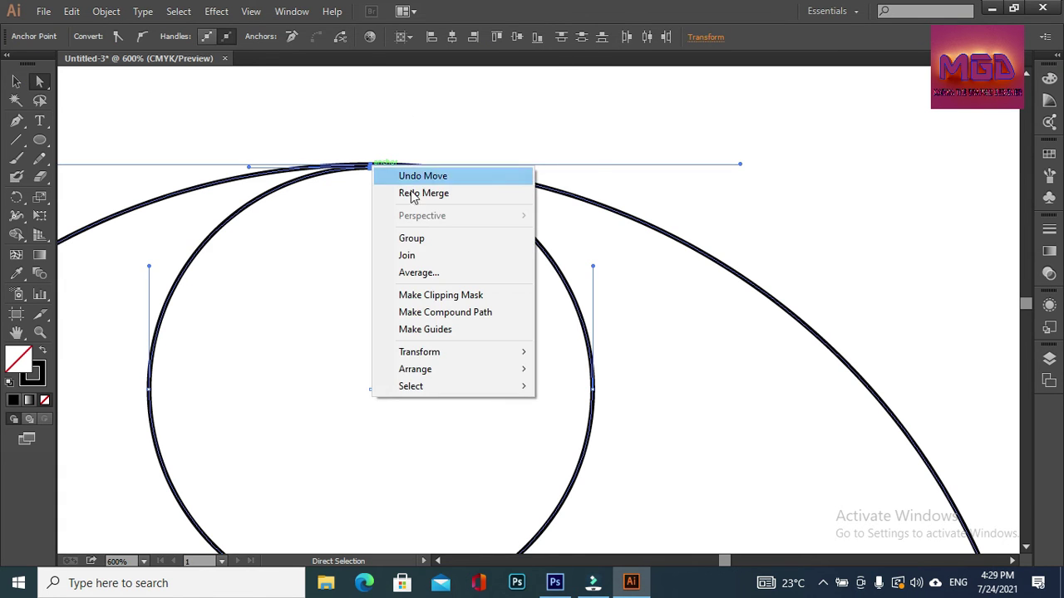
{"action": "left_click", "coordinate": [432, 259]}
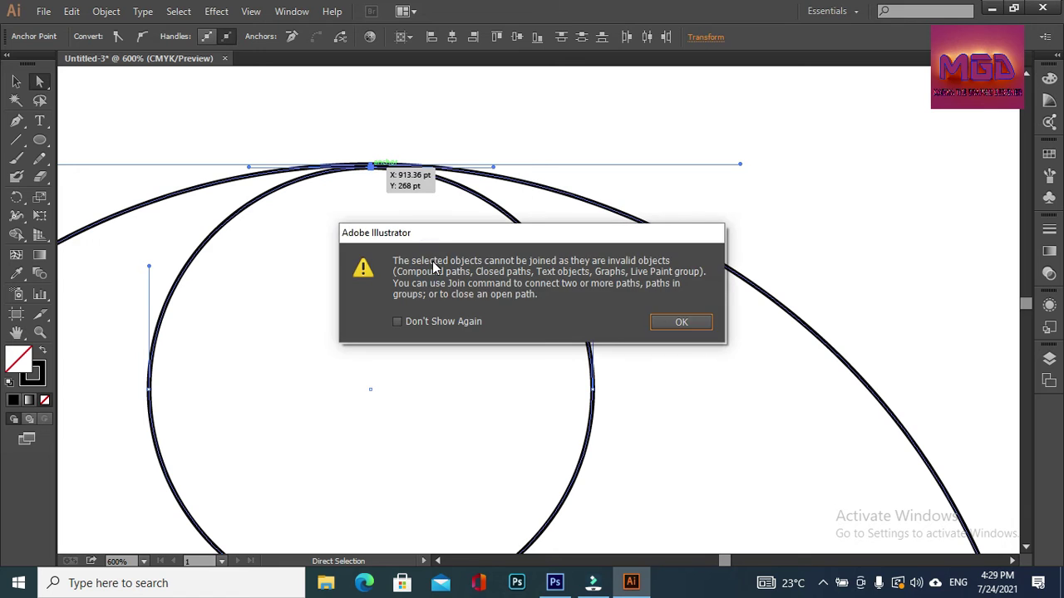
{"action": "left_click", "coordinate": [676, 325]}
{"action": "right_click", "coordinate": [372, 171]}
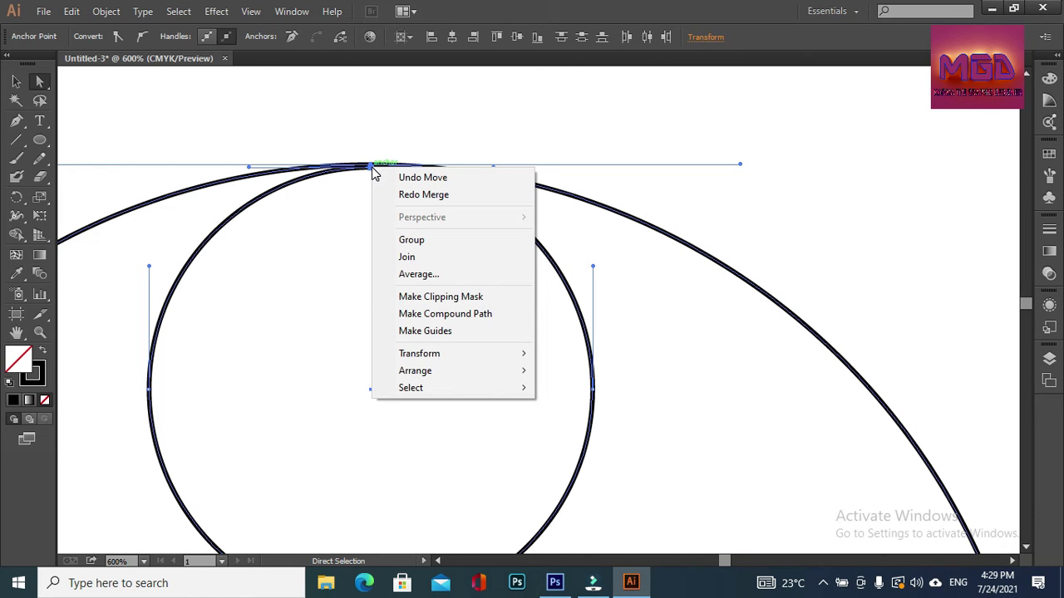
{"action": "left_click", "coordinate": [428, 274]}
{"action": "left_click", "coordinate": [513, 339]}
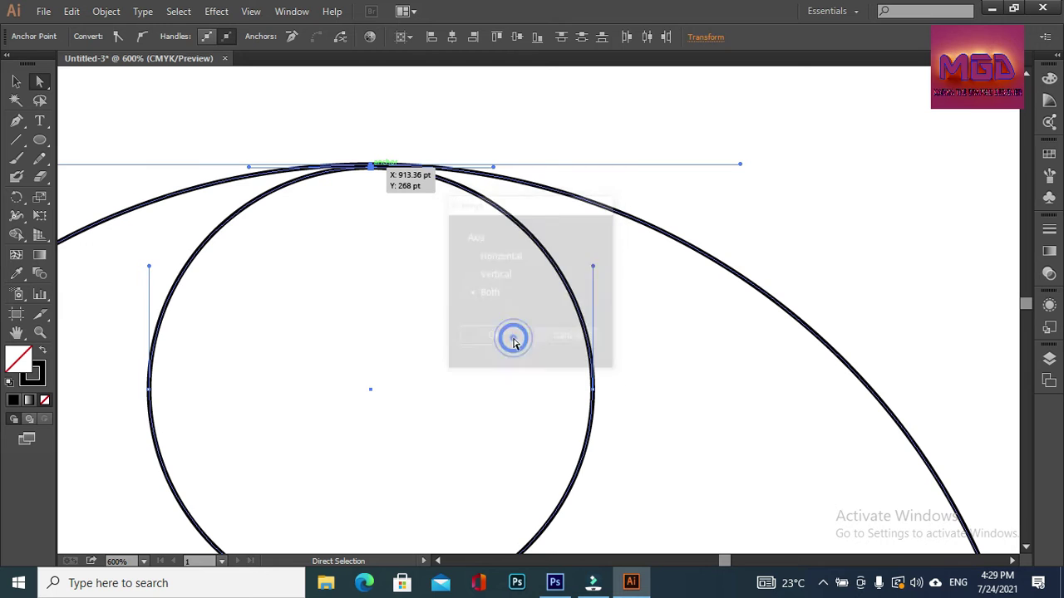
Reselect both coincident top anchors, retry Join, and suppress the cannot-join warning.
{"action": "left_click", "coordinate": [411, 150]}
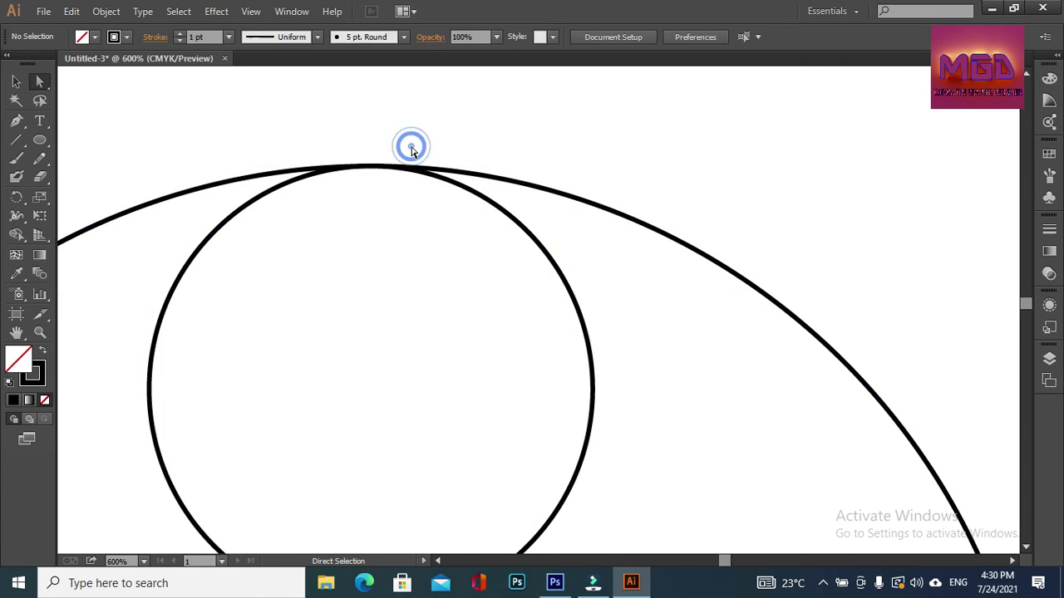
{"action": "left_click", "coordinate": [373, 167]}
{"action": "right_click", "coordinate": [381, 165]}
{"action": "left_click_drag", "start_coordinate": [332, 130], "coordinate": [397, 195]}
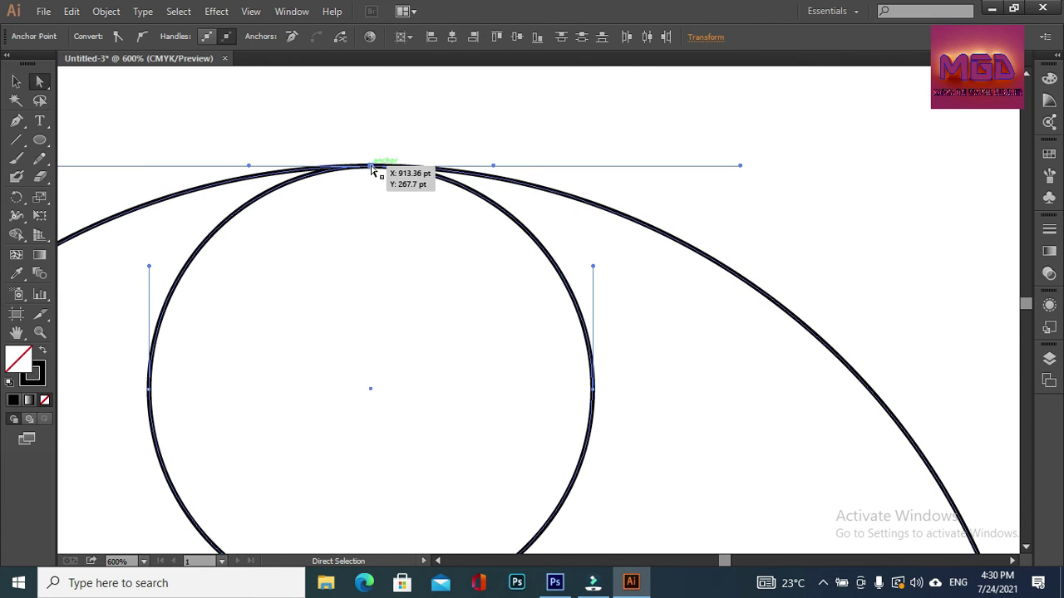
{"action": "right_click", "coordinate": [369, 164]}
{"action": "left_click", "coordinate": [426, 256]}
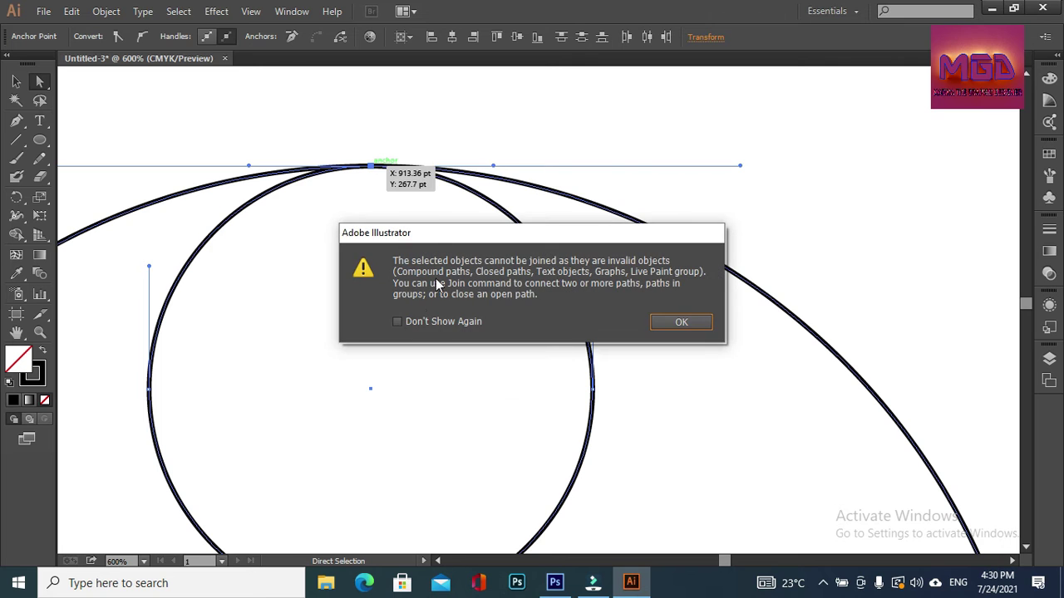
{"action": "left_click", "coordinate": [397, 322]}
{"action": "left_click", "coordinate": [681, 324]}
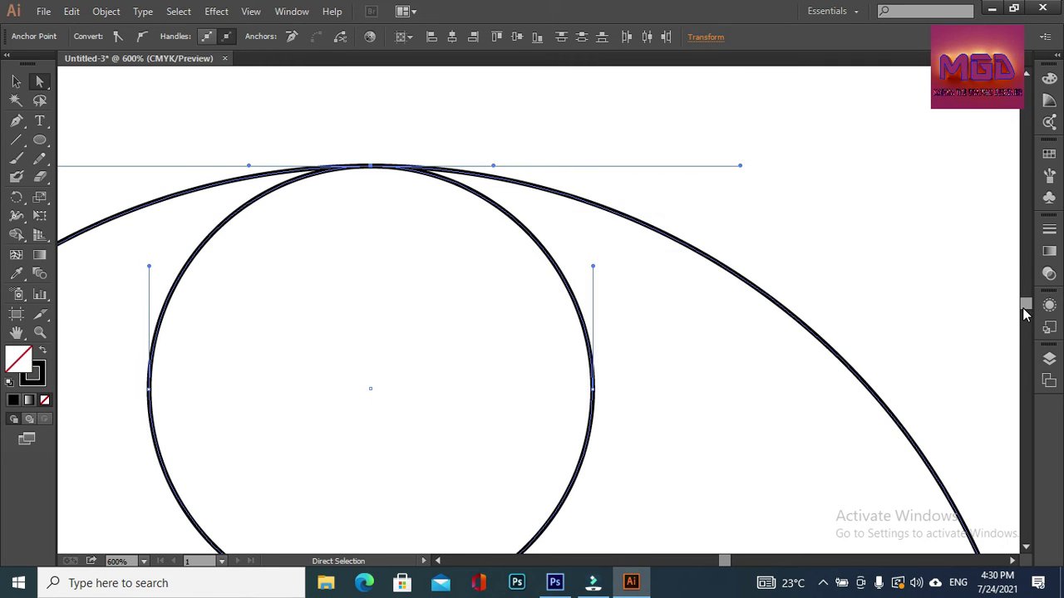
{"action": "left_click_drag", "start_coordinate": [1024, 313], "coordinate": [1027, 314]}
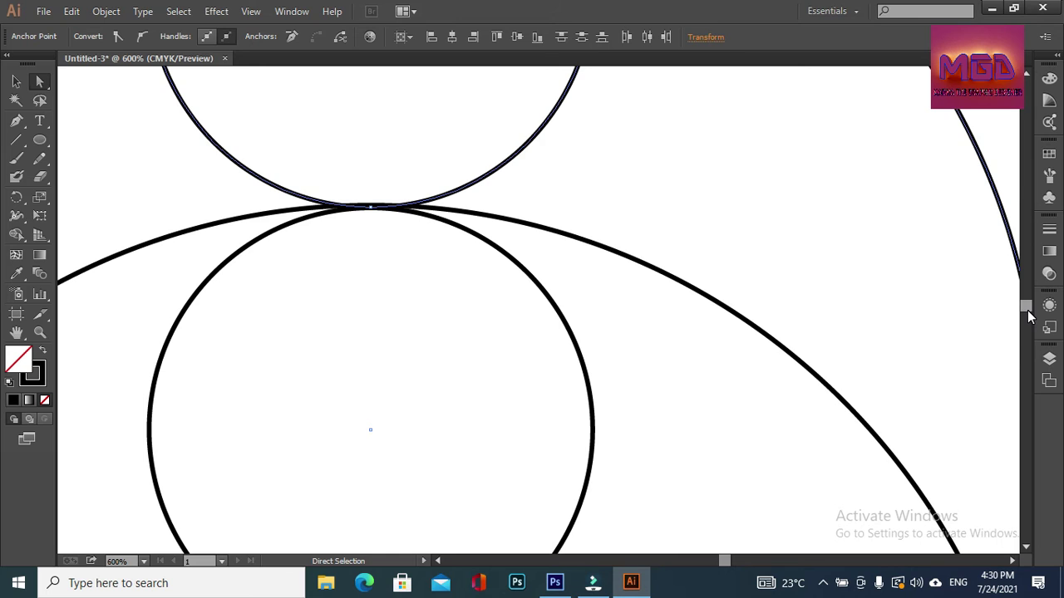
Average the anchors where the two upper circles meet.
{"action": "scroll", "coordinate": [1027, 310], "scroll_direction": "up", "scroll_amount": 3}
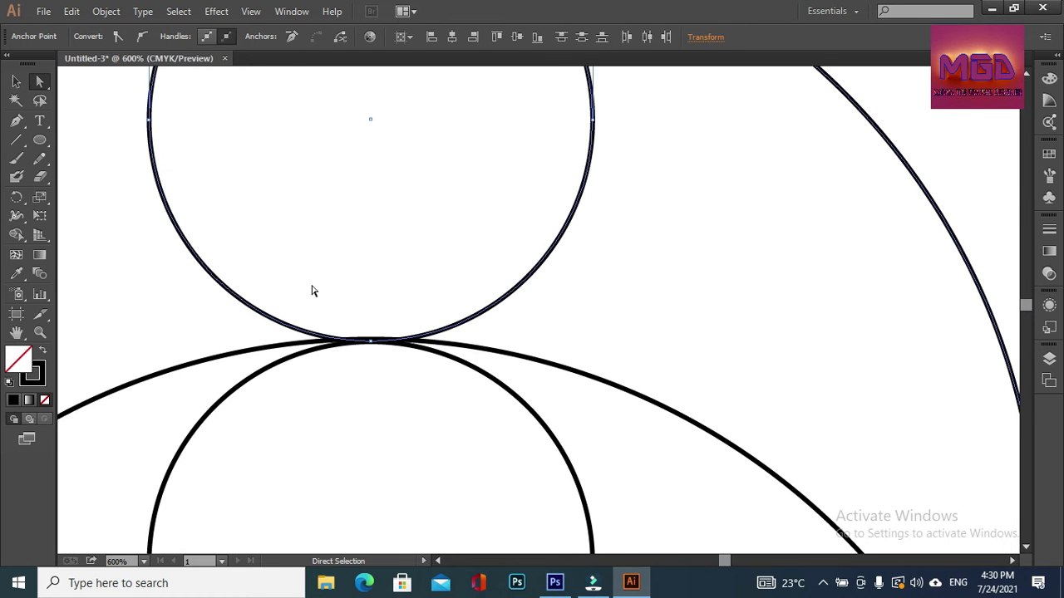
{"action": "mouse_move", "coordinate": [417, 307]}
{"action": "left_mouse_down"}
{"action": "mouse_move", "coordinate": [481, 349]}
{"action": "mouse_move", "coordinate": [321, 387]}
{"action": "left_mouse_up"}
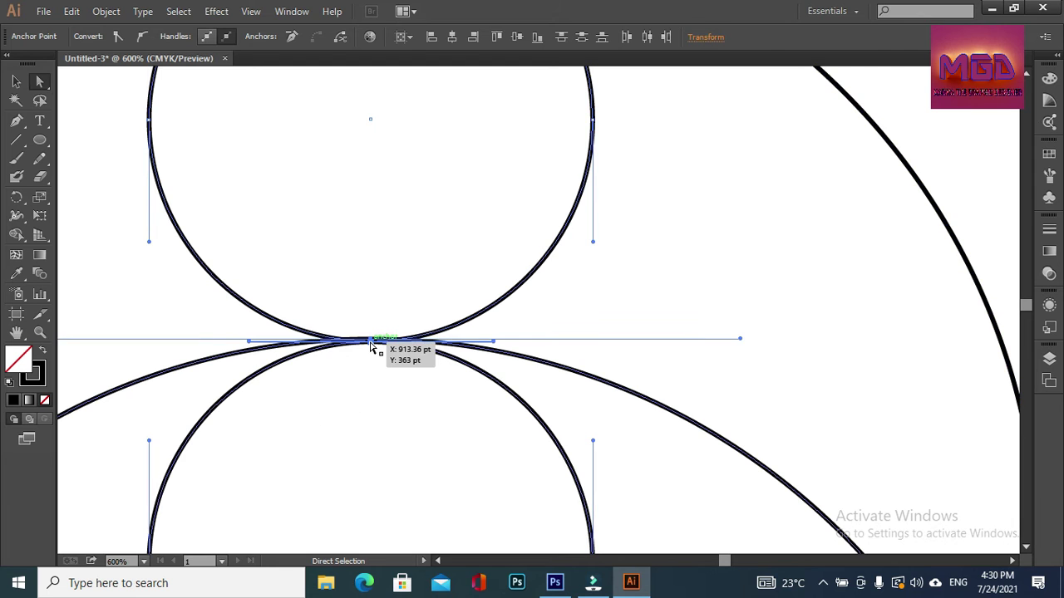
{"action": "right_click", "coordinate": [372, 348]}
{"action": "left_click", "coordinate": [426, 218]}
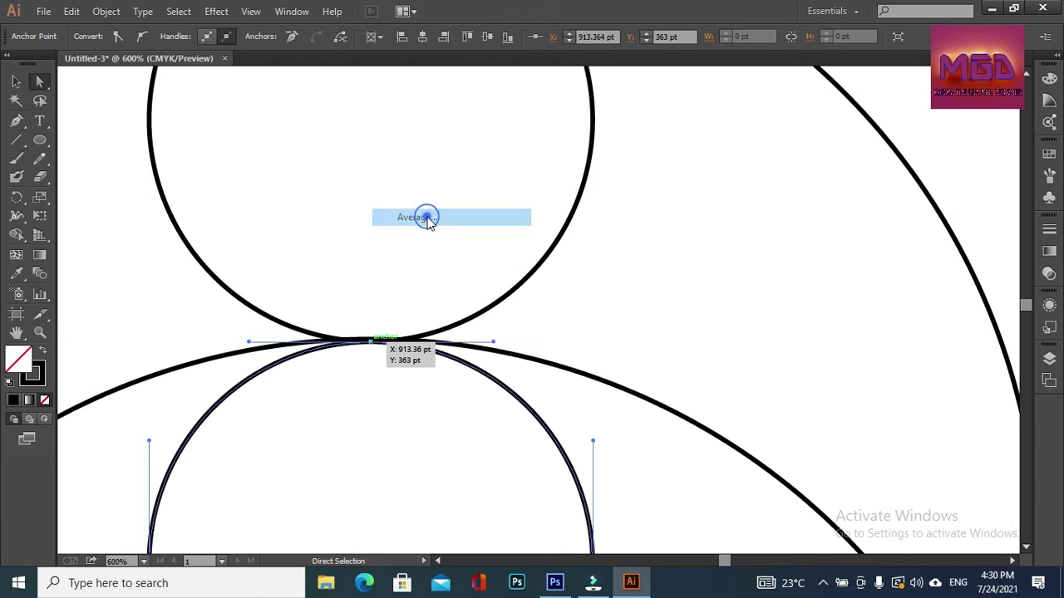
{"action": "left_click", "coordinate": [464, 311]}
{"action": "left_click", "coordinate": [619, 309]}
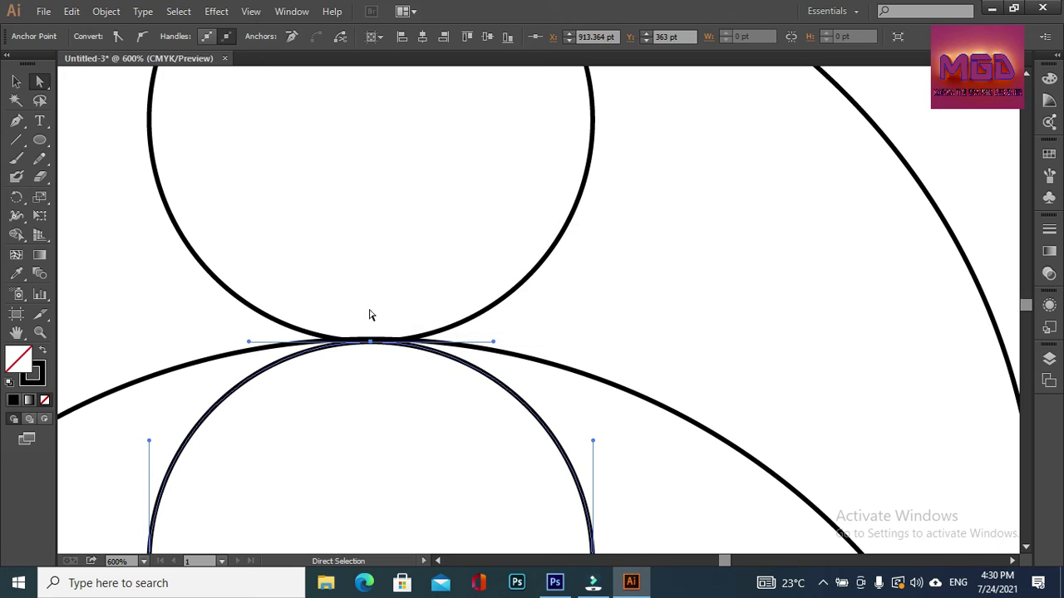
Average both tangent anchors on both axes, then Join them into one point.
{"action": "left_click_drag", "start_coordinate": [371, 315], "coordinate": [366, 363]}
{"action": "right_click", "coordinate": [371, 344]}
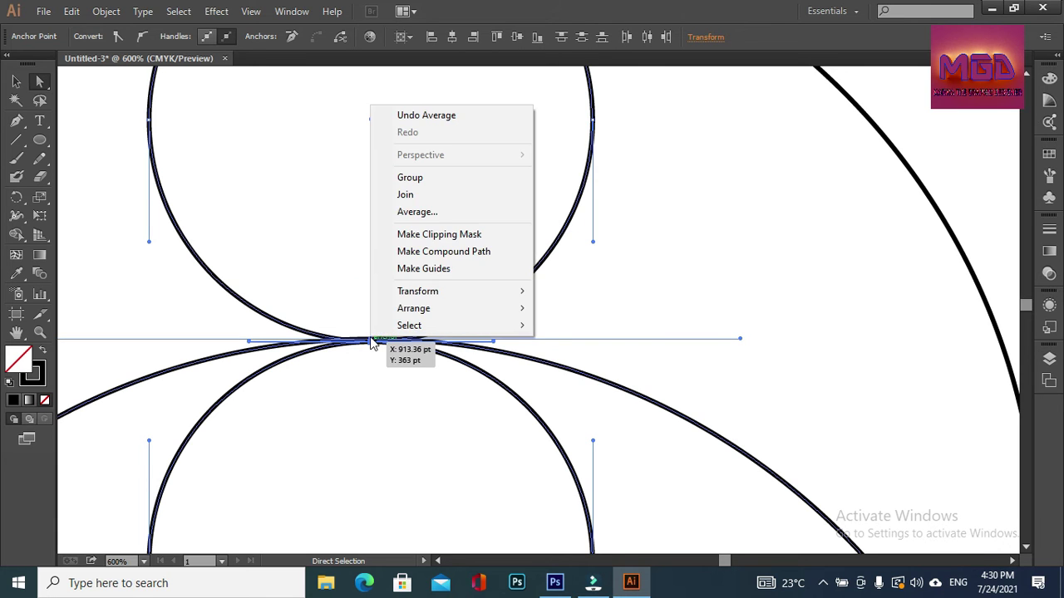
{"action": "left_click", "coordinate": [416, 213]}
{"action": "left_click", "coordinate": [495, 337]}
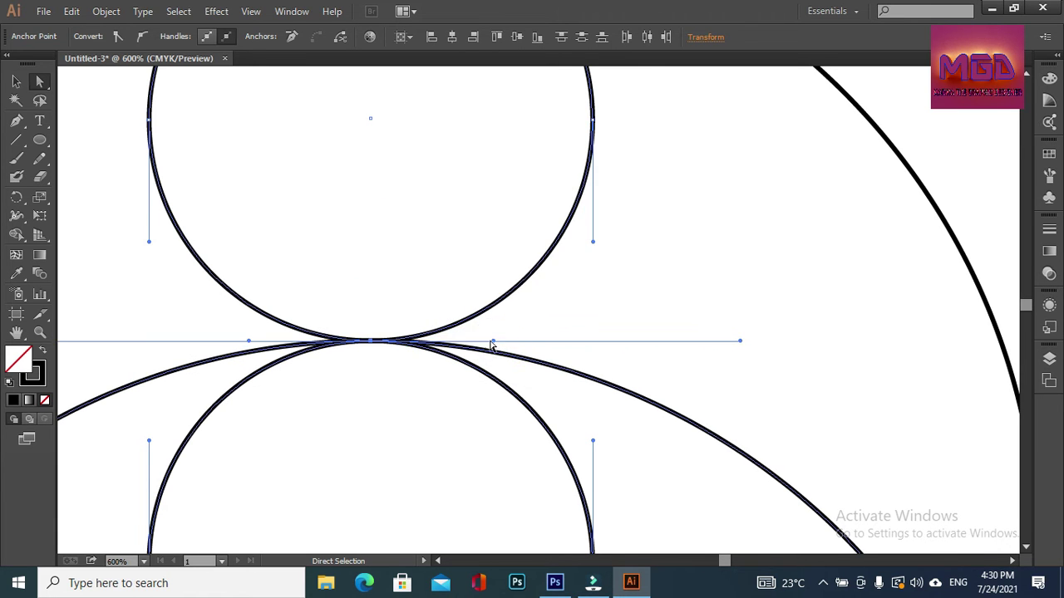
{"action": "right_click", "coordinate": [372, 343]}
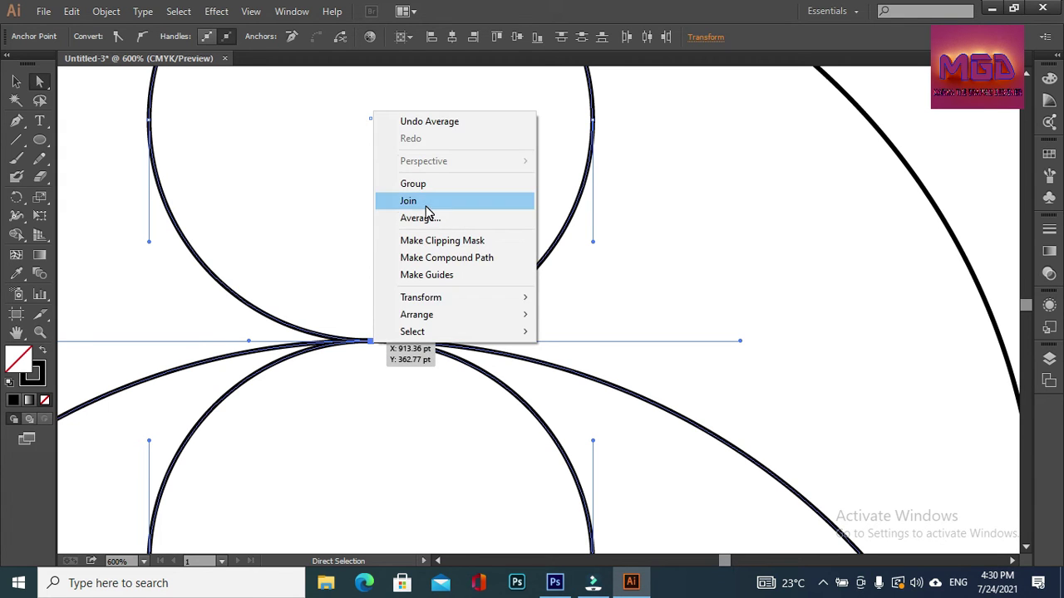
{"action": "left_click", "coordinate": [425, 207]}
Average (Both) and Join the overlapping anchors at the first touching point.
{"action": "left_click_drag", "start_coordinate": [1028, 308], "coordinate": [1027, 316]}
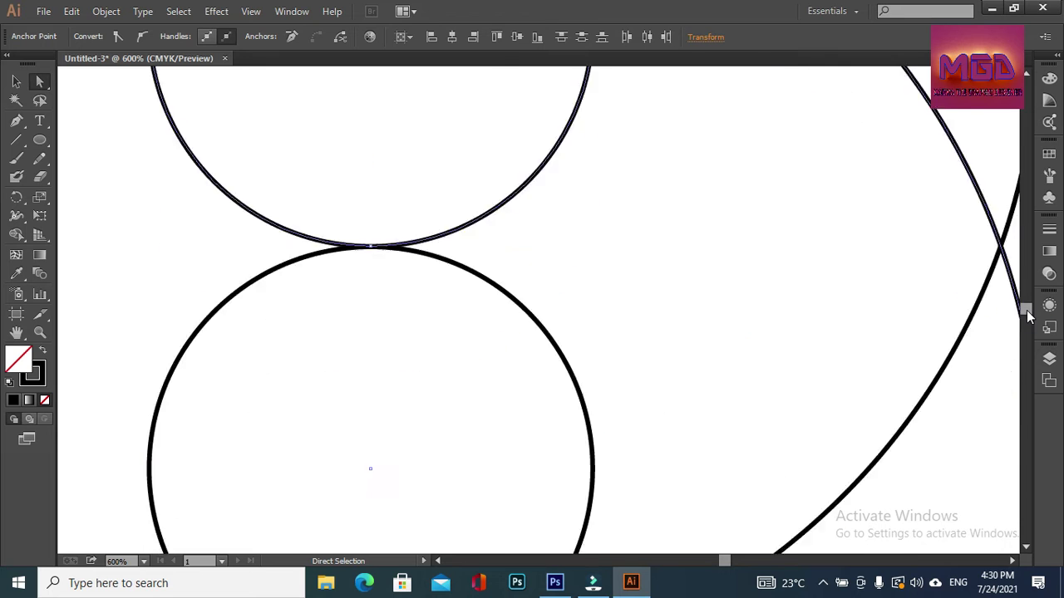
{"action": "left_click_drag", "start_coordinate": [337, 232], "coordinate": [403, 290]}
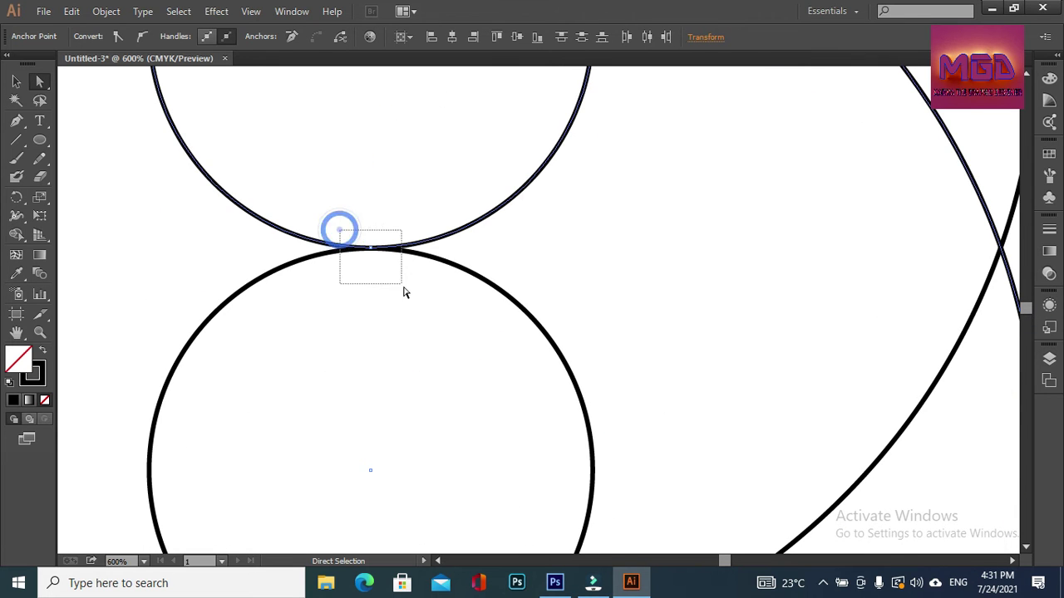
{"action": "right_click", "coordinate": [369, 248]}
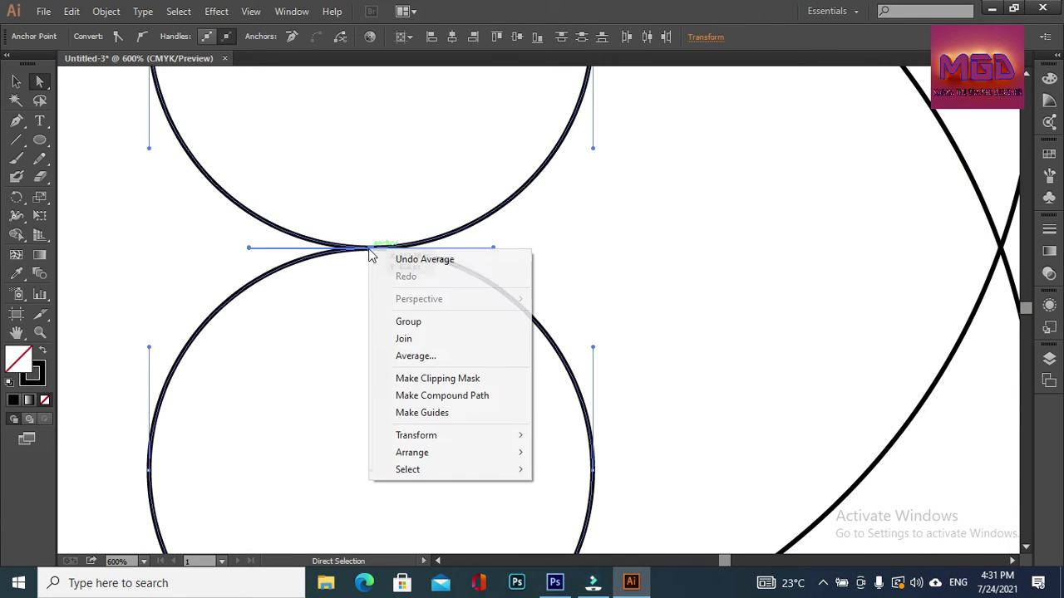
{"action": "left_click", "coordinate": [428, 357]}
{"action": "left_click", "coordinate": [495, 340]}
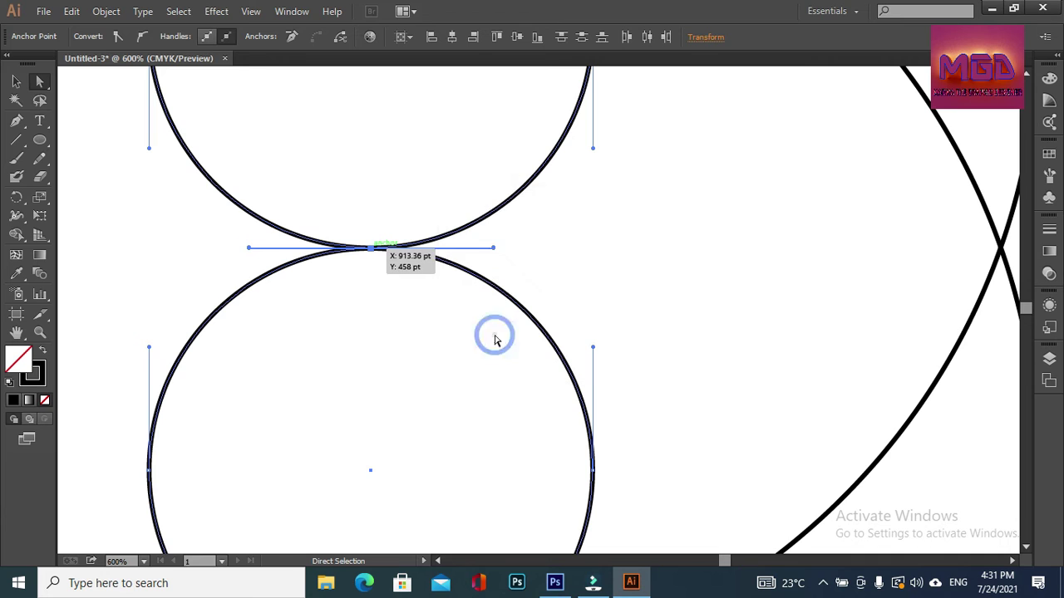
{"action": "right_click", "coordinate": [370, 250]}
{"action": "left_click", "coordinate": [428, 334]}
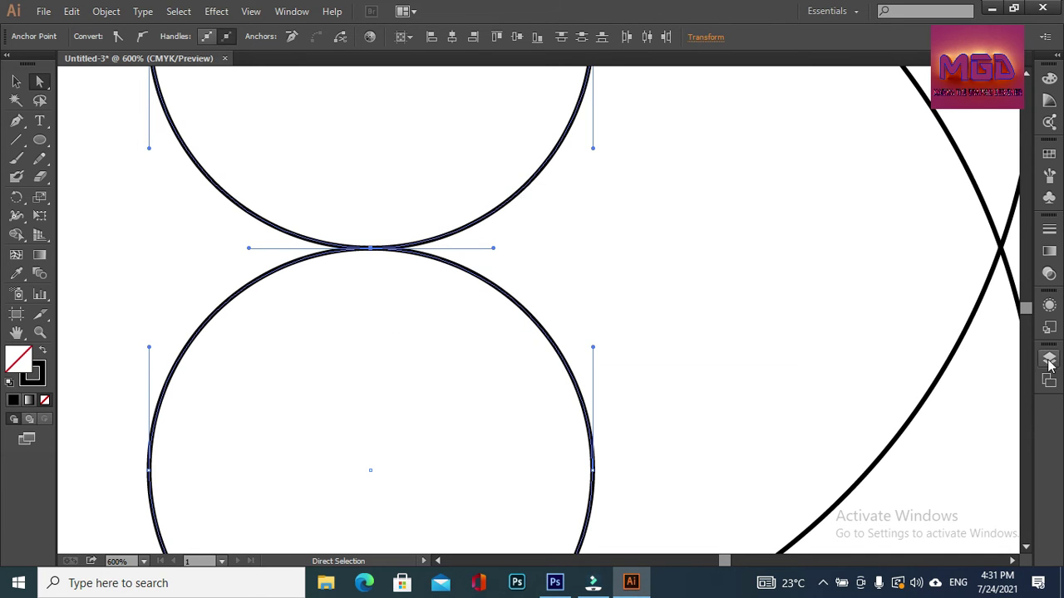
Average (Both) and Join the anchors where the next circle meets the curve.
{"action": "left_click", "coordinate": [1027, 548]}
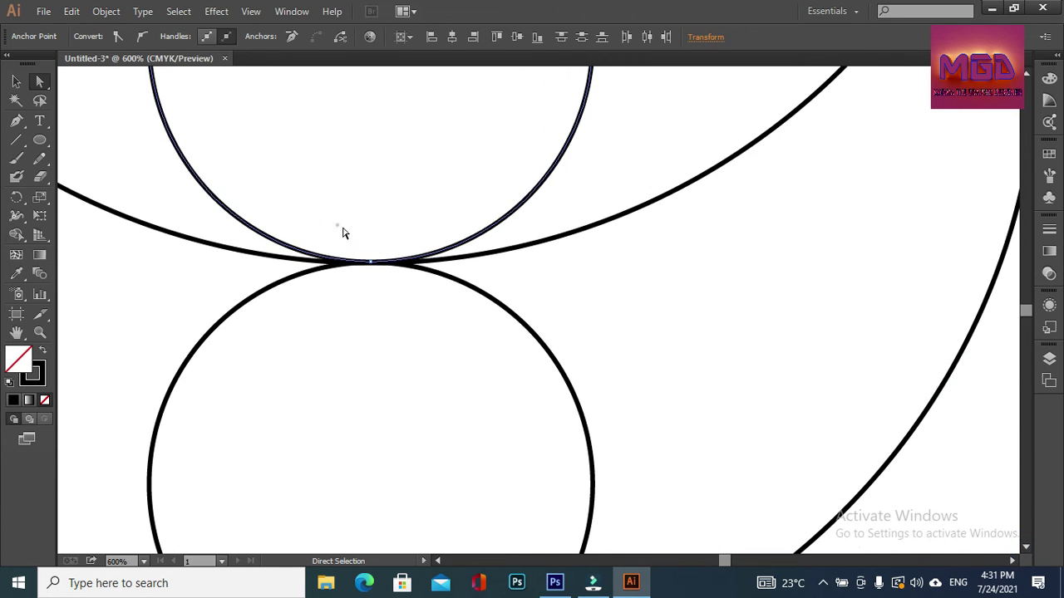
{"action": "left_click_drag", "start_coordinate": [344, 231], "coordinate": [380, 283]}
{"action": "right_click", "coordinate": [372, 268]}
{"action": "left_click", "coordinate": [420, 371]}
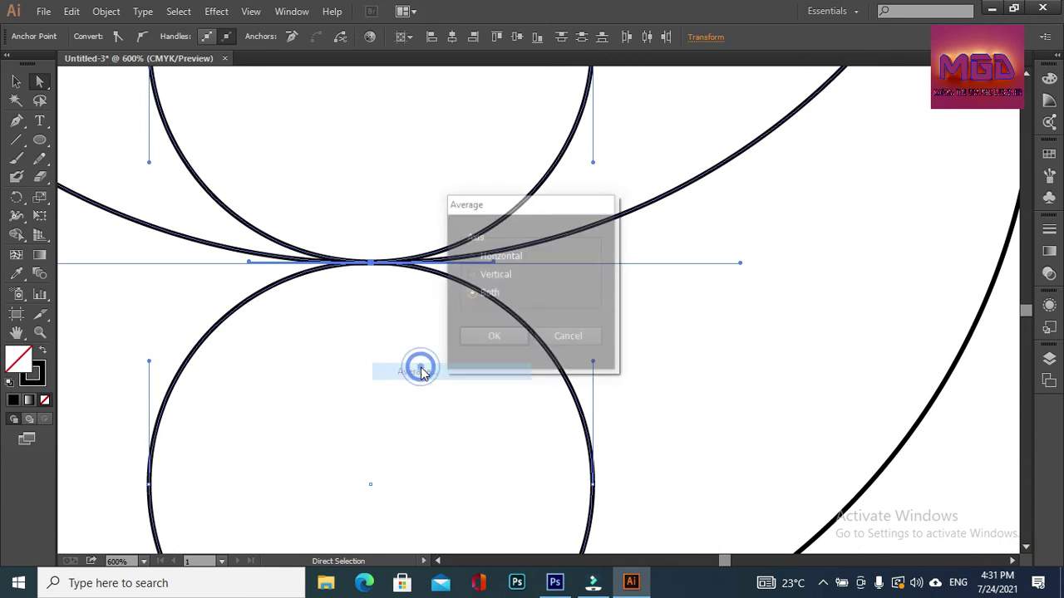
{"action": "left_click", "coordinate": [477, 341]}
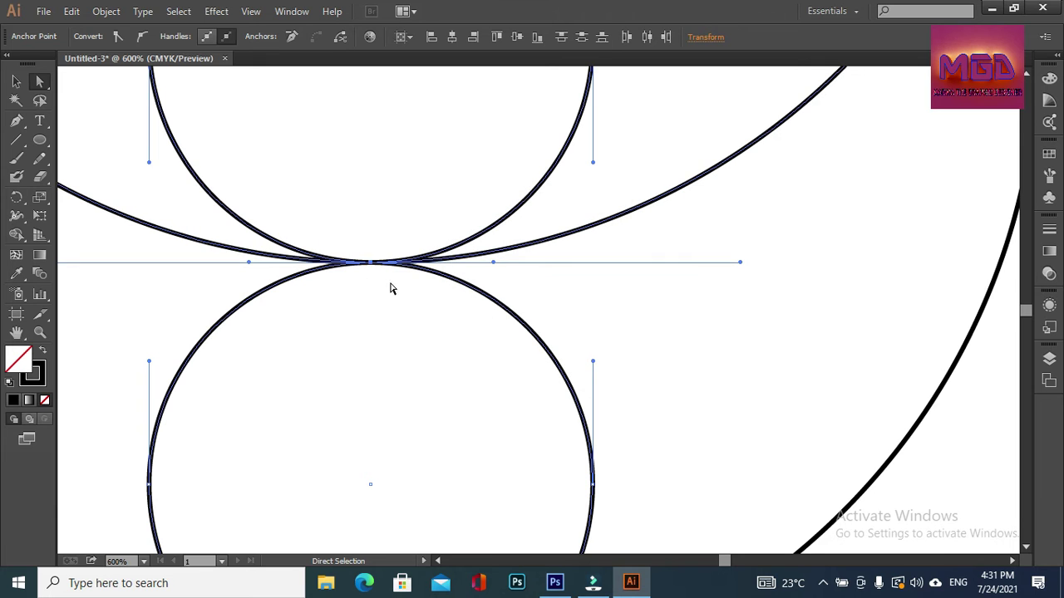
{"action": "right_click", "coordinate": [371, 264]}
{"action": "left_click", "coordinate": [432, 355]}
Average (Both) and Join the bottom anchors of the lowest circle and lower curve.
{"action": "scroll", "coordinate": [1027, 319], "scroll_direction": "up", "scroll_amount": 3}
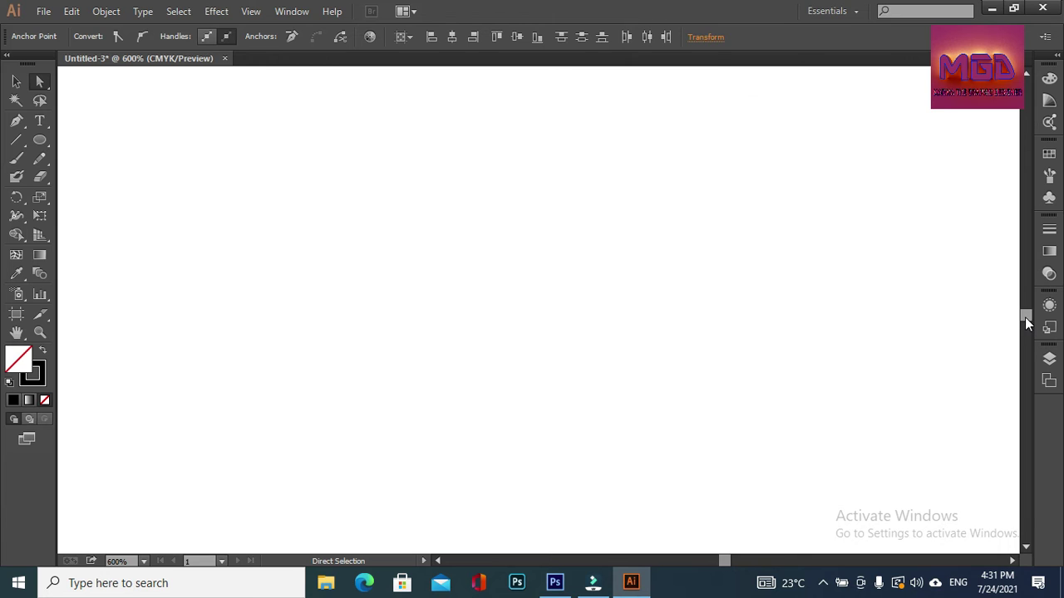
{"action": "left_click_drag", "start_coordinate": [331, 391], "coordinate": [413, 536]}
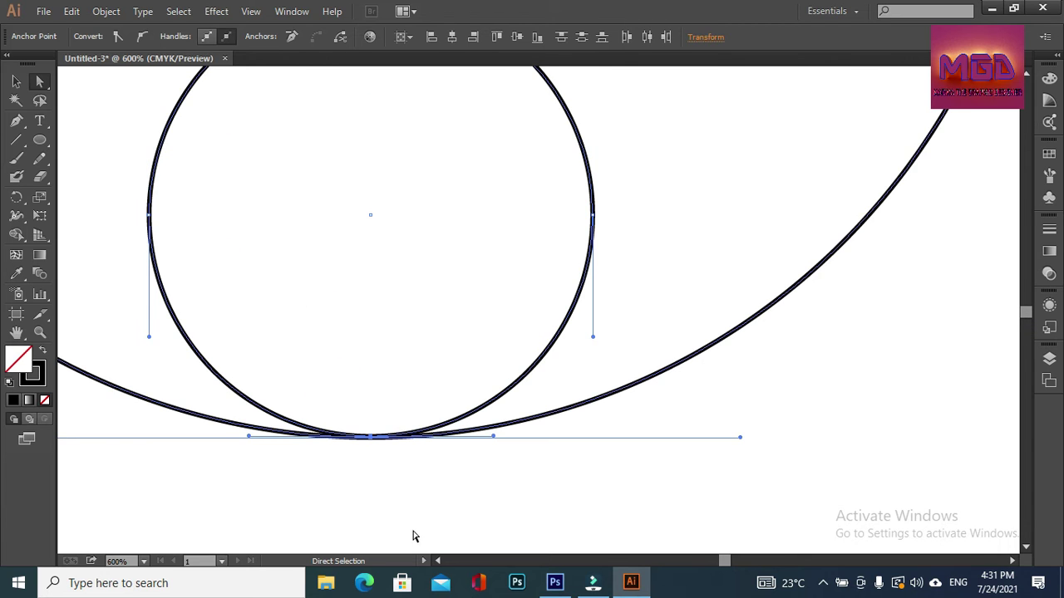
{"action": "right_click", "coordinate": [372, 439]}
{"action": "left_click", "coordinate": [408, 313]}
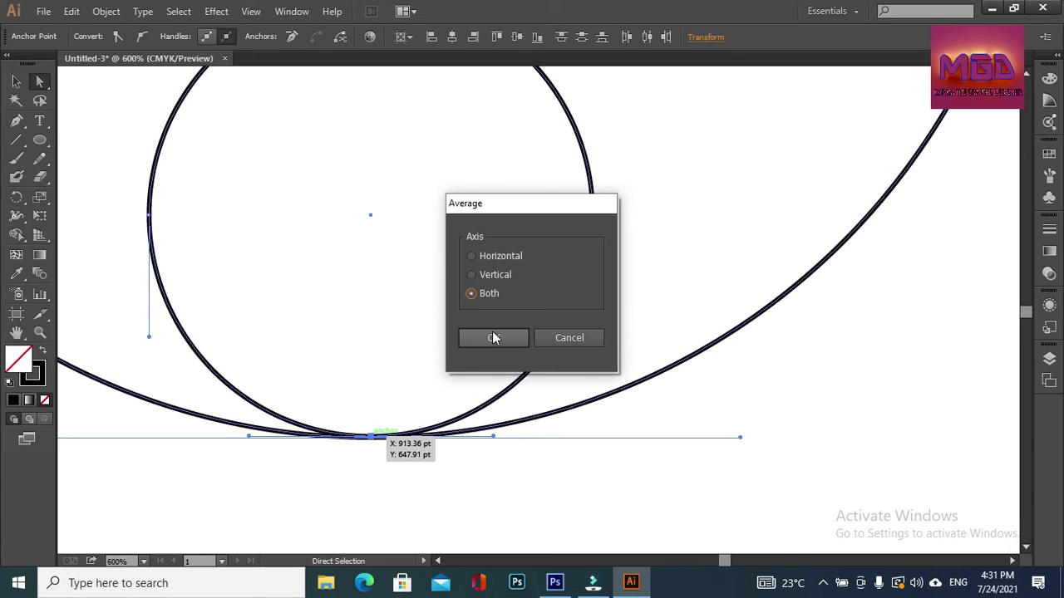
{"action": "left_click", "coordinate": [492, 336]}
{"action": "right_click", "coordinate": [373, 440]}
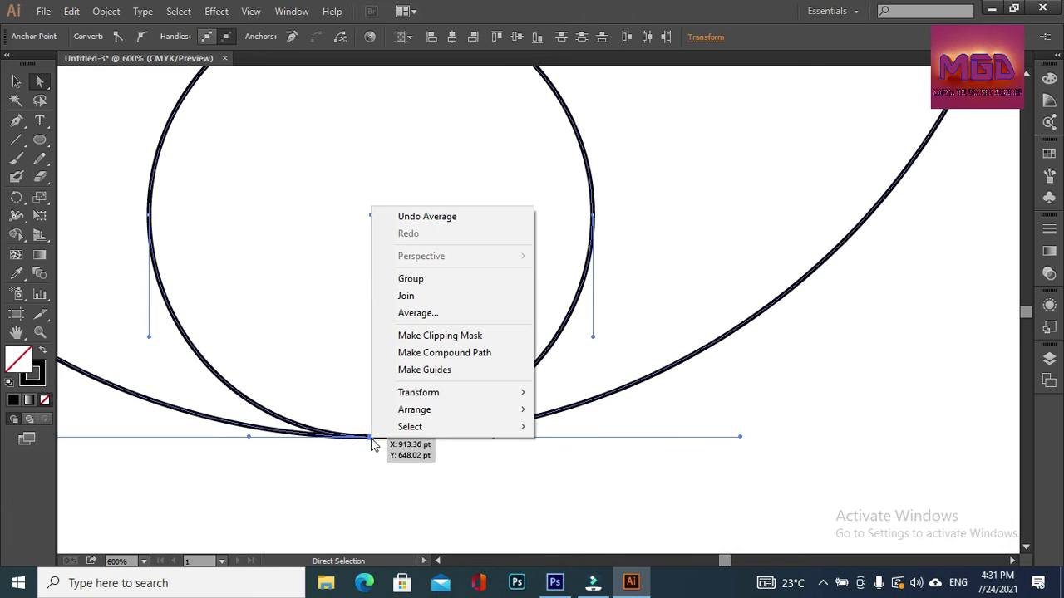
{"action": "left_click", "coordinate": [418, 300]}
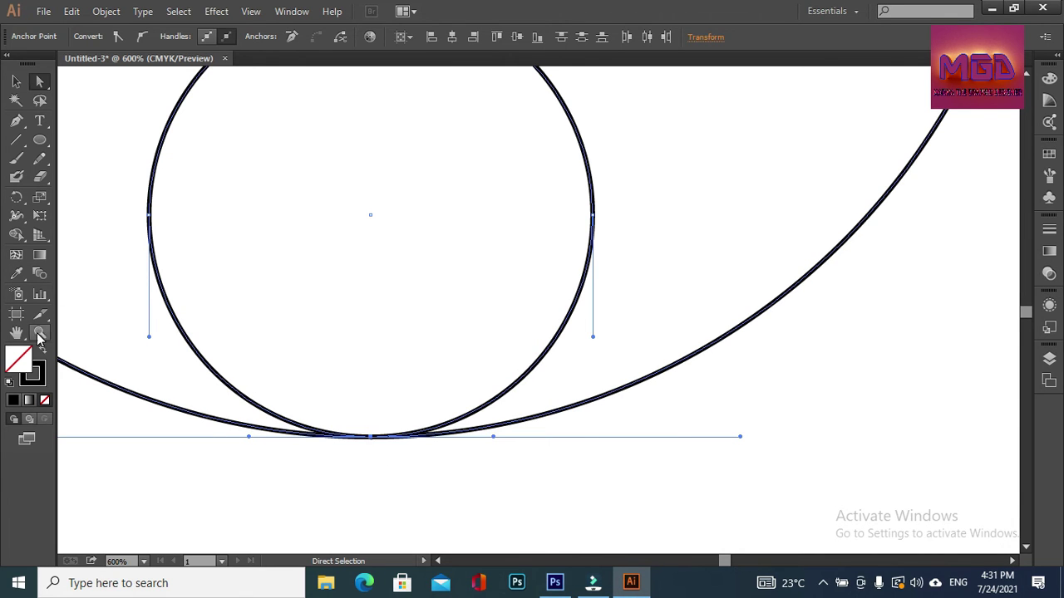
Zoom out to the whole artboard and select all the circles and curves.
{"action": "left_click", "coordinate": [39, 332]}
{"action": "left_click", "coordinate": [423, 256], "text": "alt"}
{"action": "left_click", "coordinate": [570, 225], "text": "alt"}
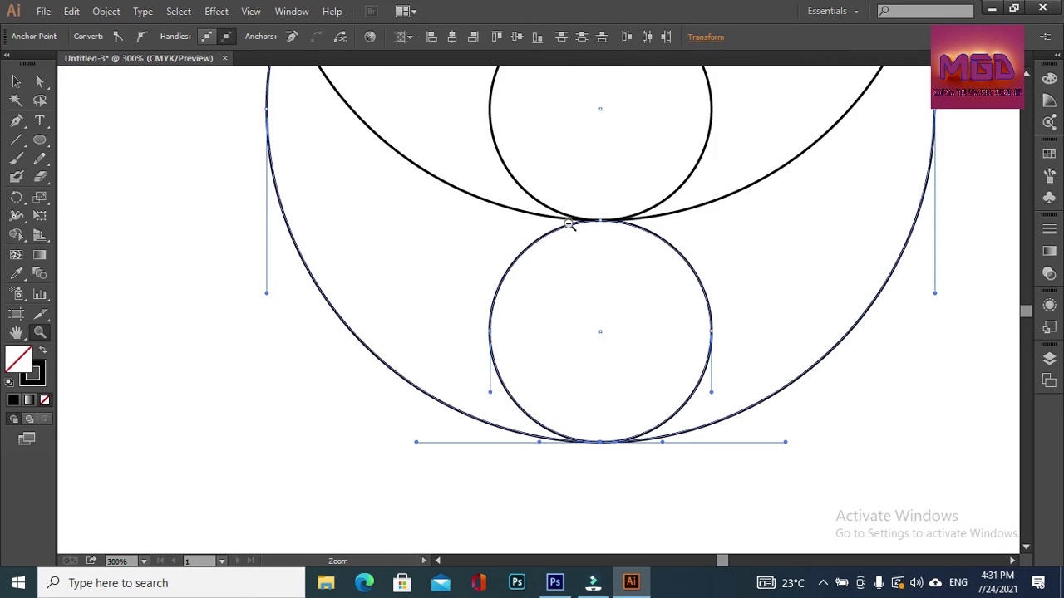
{"action": "left_click", "coordinate": [638, 274], "text": "alt"}
{"action": "left_click", "coordinate": [638, 274], "text": "alt"}
{"action": "left_click", "coordinate": [638, 274], "text": "alt"}
{"action": "left_click", "coordinate": [637, 274], "text": "alt"}
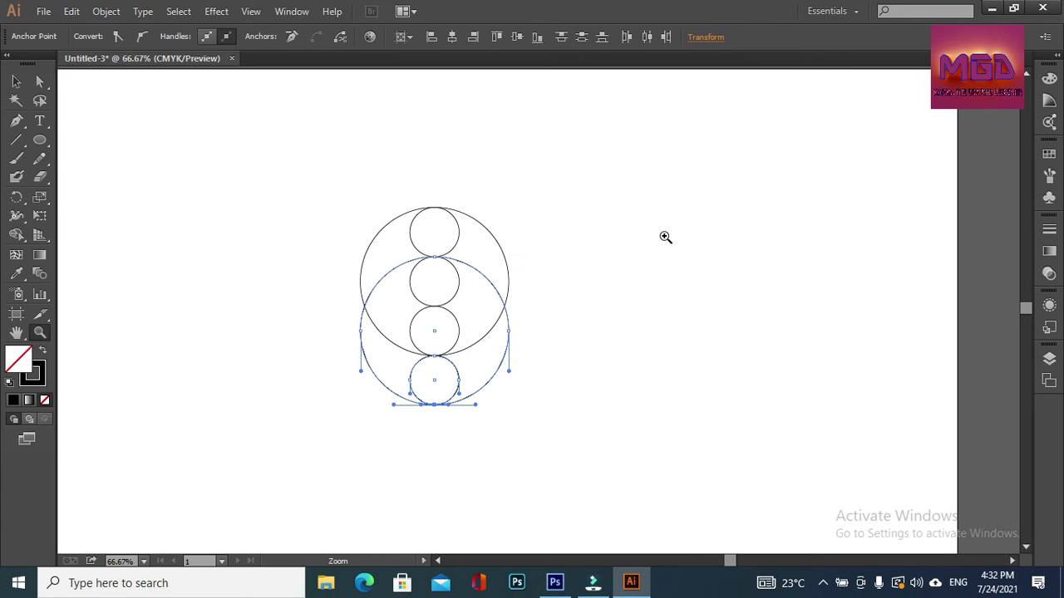
{"action": "left_click", "coordinate": [16, 81]}
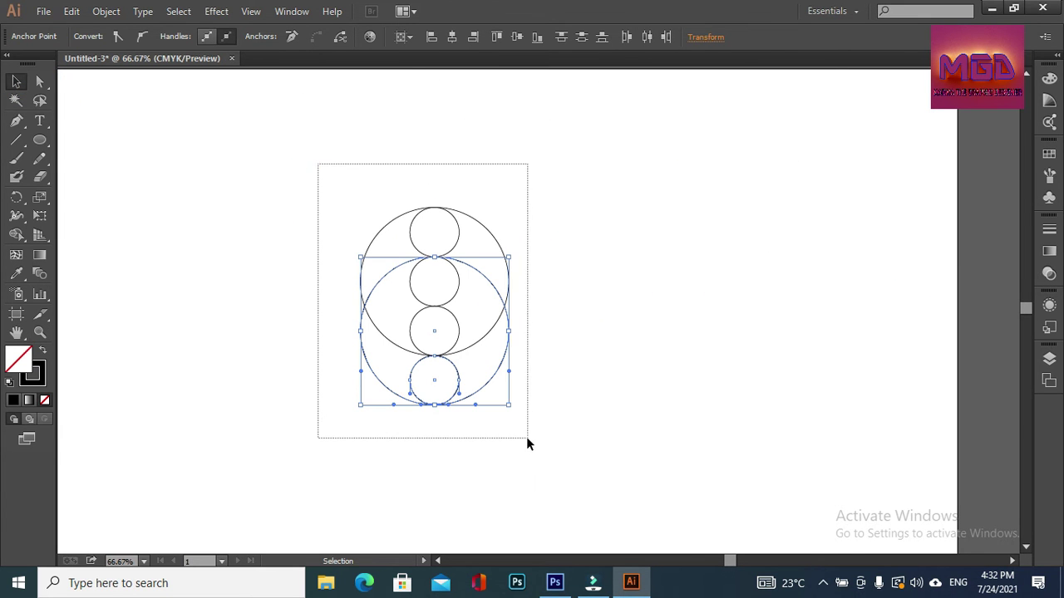
{"action": "left_click_drag", "start_coordinate": [317, 162], "coordinate": [526, 437]}
With Shape Builder and black fill, merge the top-right and bottom-left crescent regions.
{"action": "left_click", "coordinate": [16, 234]}
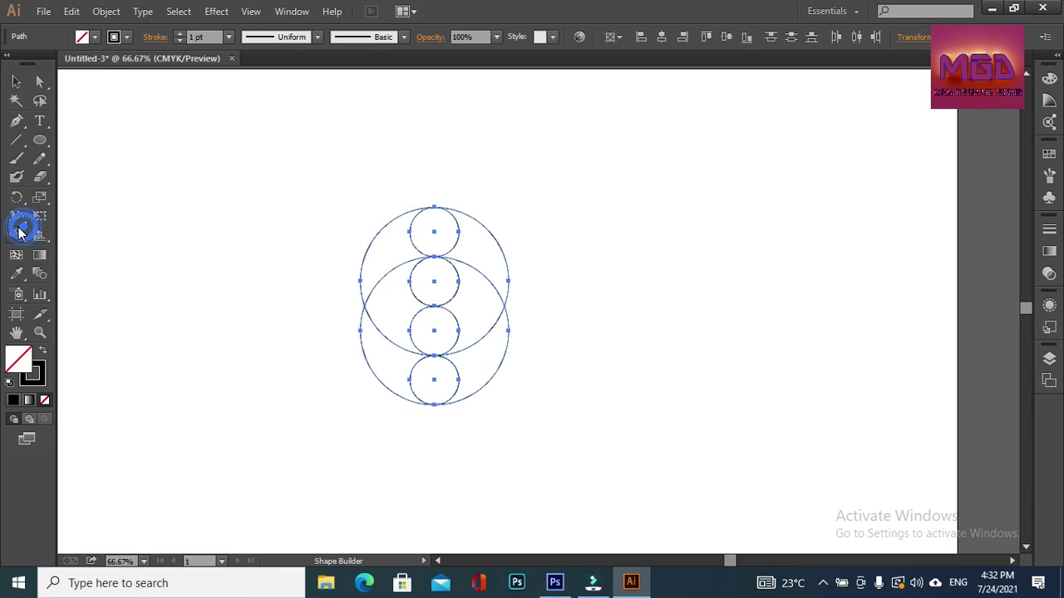
{"action": "left_click", "coordinate": [97, 34]}
{"action": "left_click", "coordinate": [41, 66]}
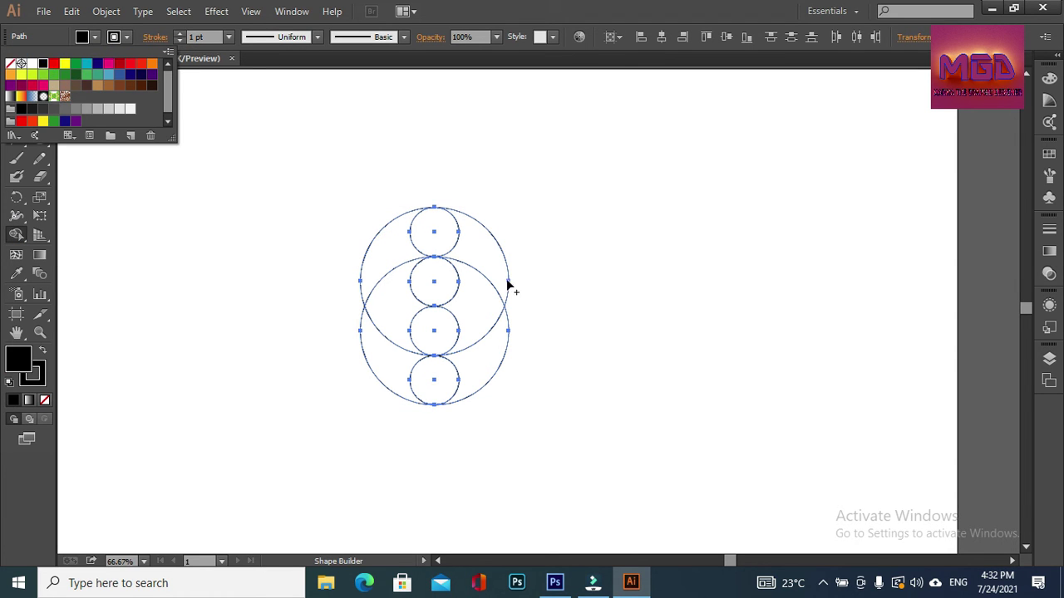
{"action": "left_click_drag", "start_coordinate": [448, 232], "coordinate": [480, 246]}
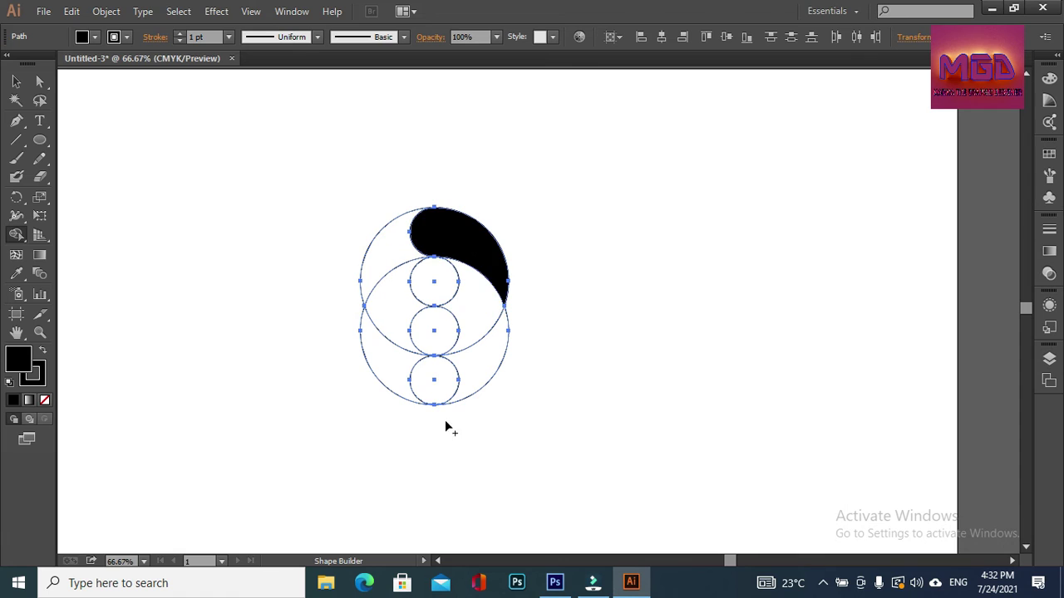
{"action": "left_click_drag", "start_coordinate": [436, 390], "coordinate": [401, 380]}
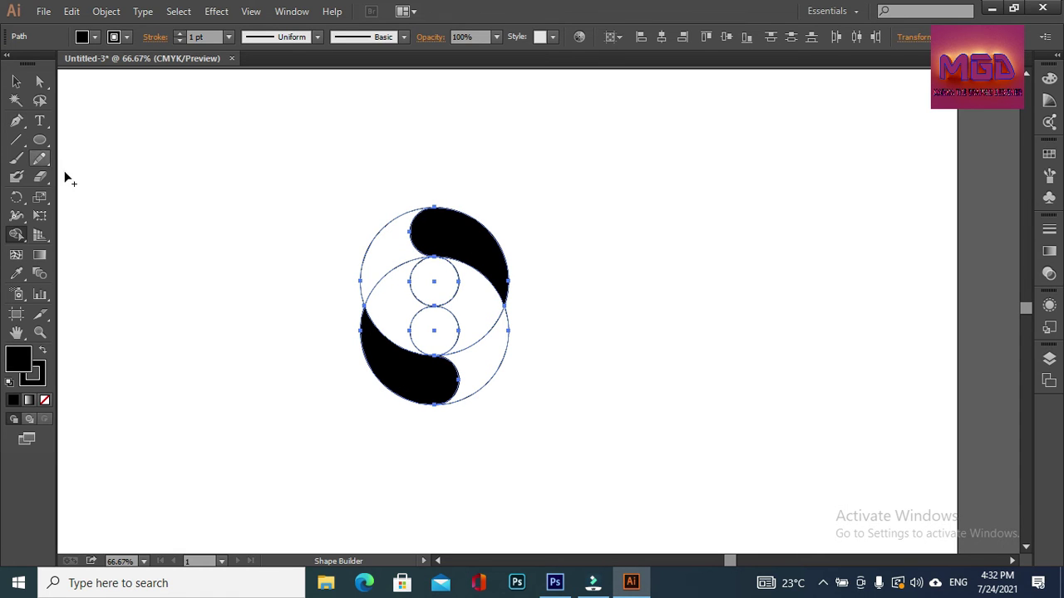
Fill the upper-left and lower-right crescent regions with CMYK Red.
{"action": "left_click", "coordinate": [94, 37]}
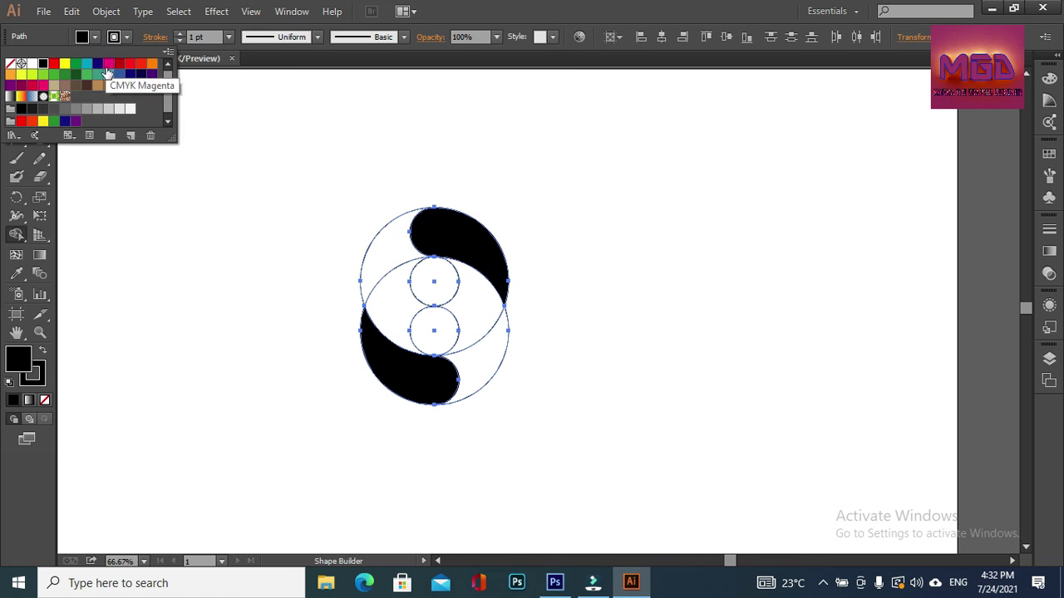
{"action": "left_click", "coordinate": [53, 64]}
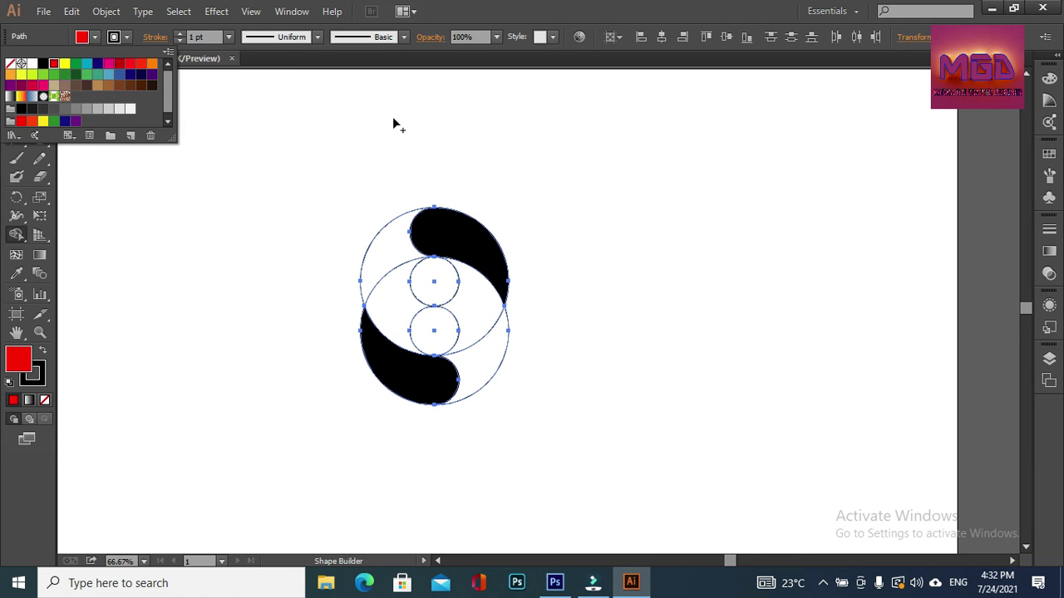
{"action": "left_click", "coordinate": [383, 255]}
{"action": "left_click", "coordinate": [477, 387]}
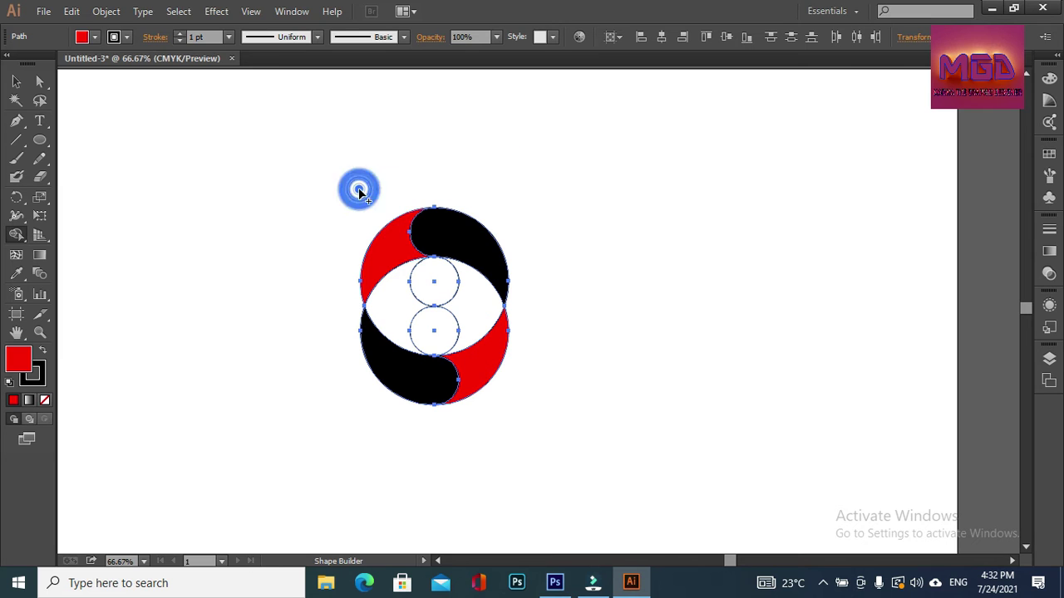
{"action": "left_click", "coordinate": [16, 80]}
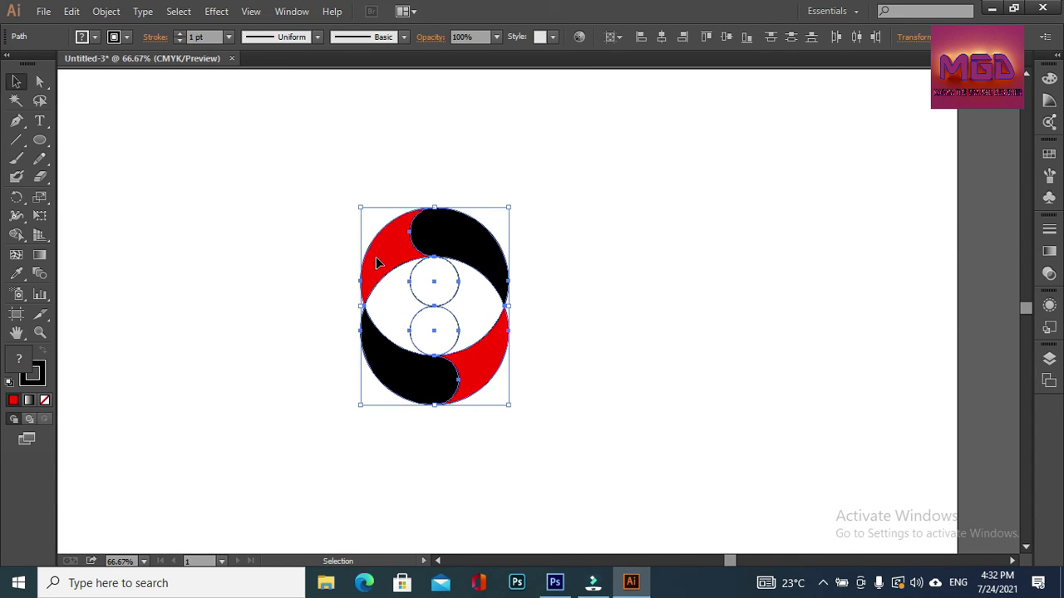
Reflect the two red pieces vertically, then undo that reflection.
{"action": "left_click", "coordinate": [304, 247]}
{"action": "left_click", "coordinate": [392, 251]}
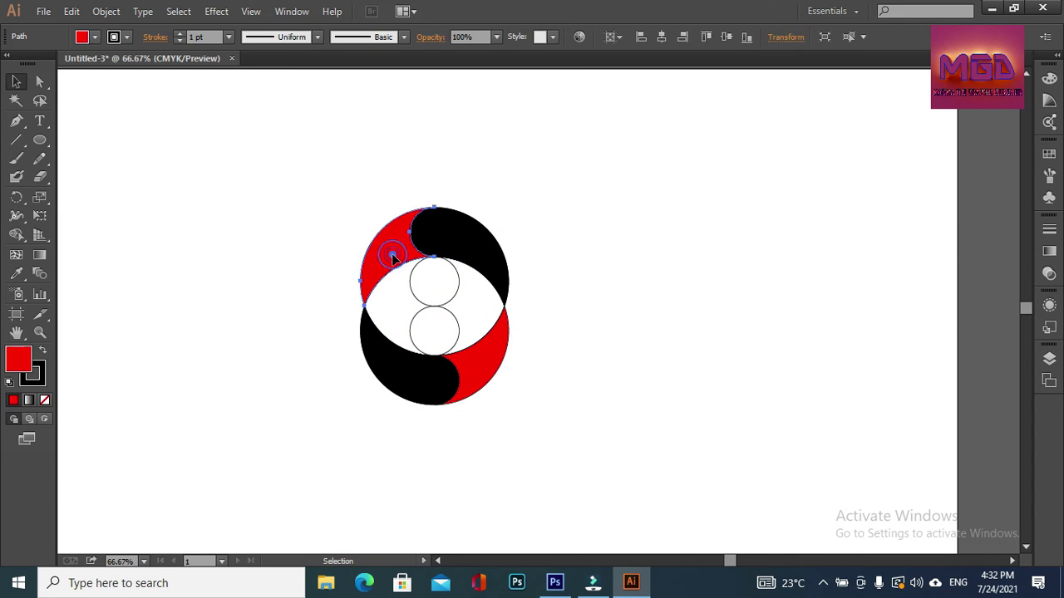
{"action": "left_click", "coordinate": [492, 380], "text": "shift"}
{"action": "right_click", "coordinate": [492, 379]}
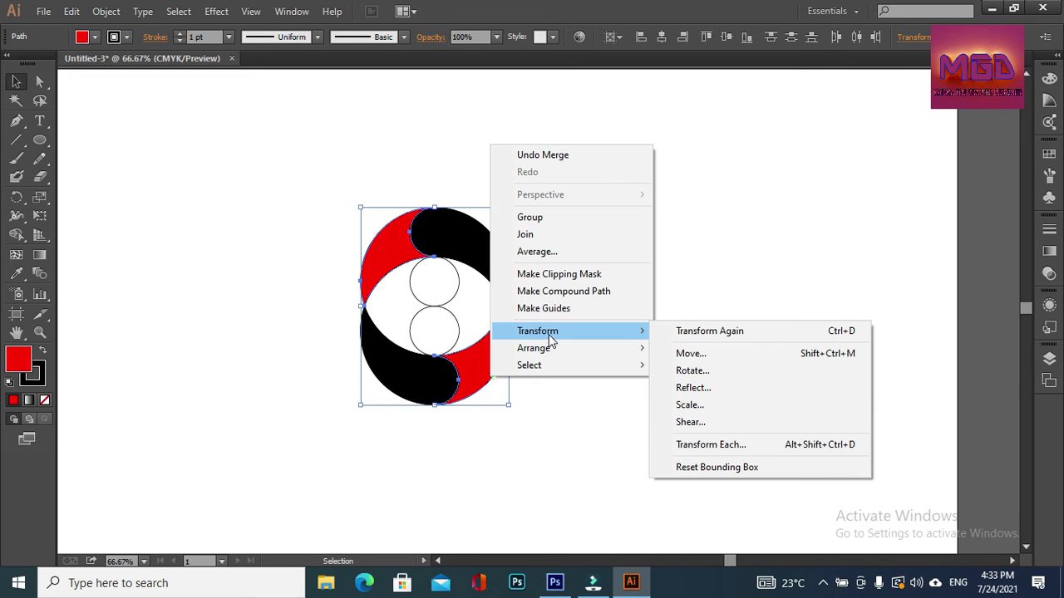
{"action": "left_click", "coordinate": [725, 389]}
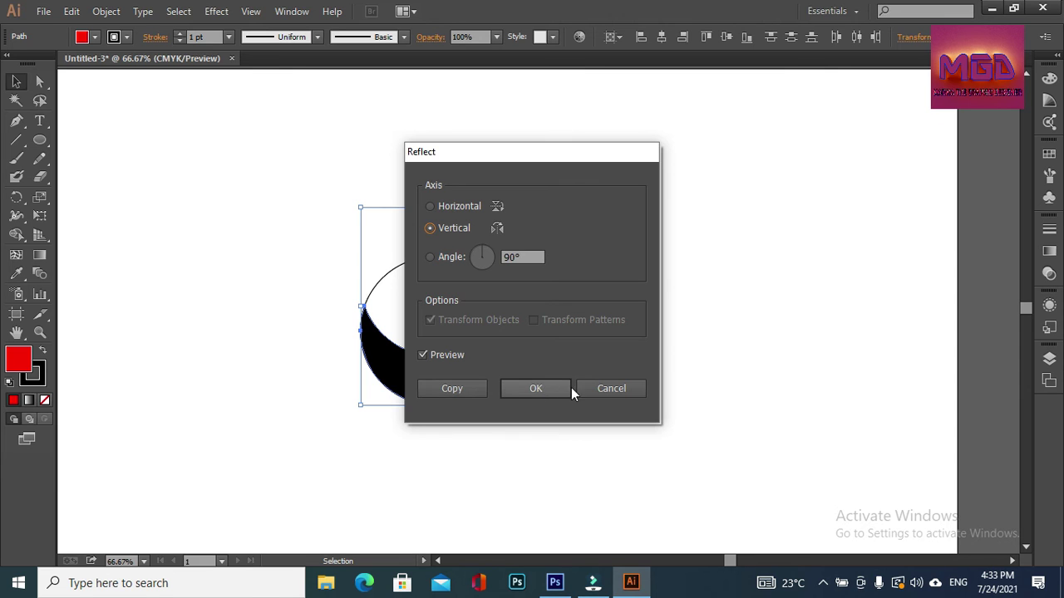
{"action": "left_click", "coordinate": [550, 390]}
{"action": "right_click", "coordinate": [479, 232]}
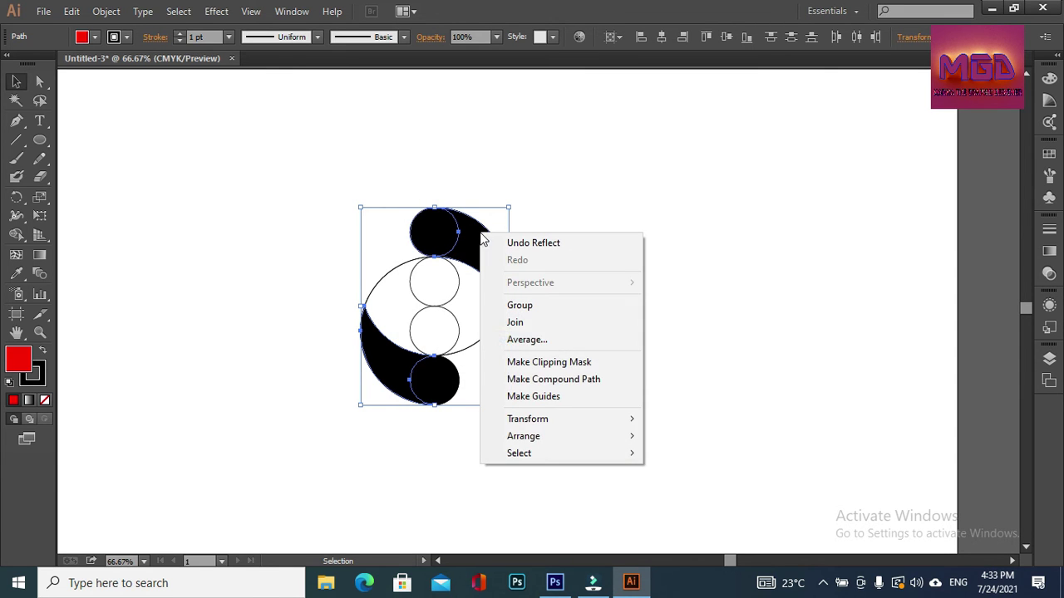
{"action": "left_click", "coordinate": [638, 176]}
{"action": "left_click", "coordinate": [507, 275]}
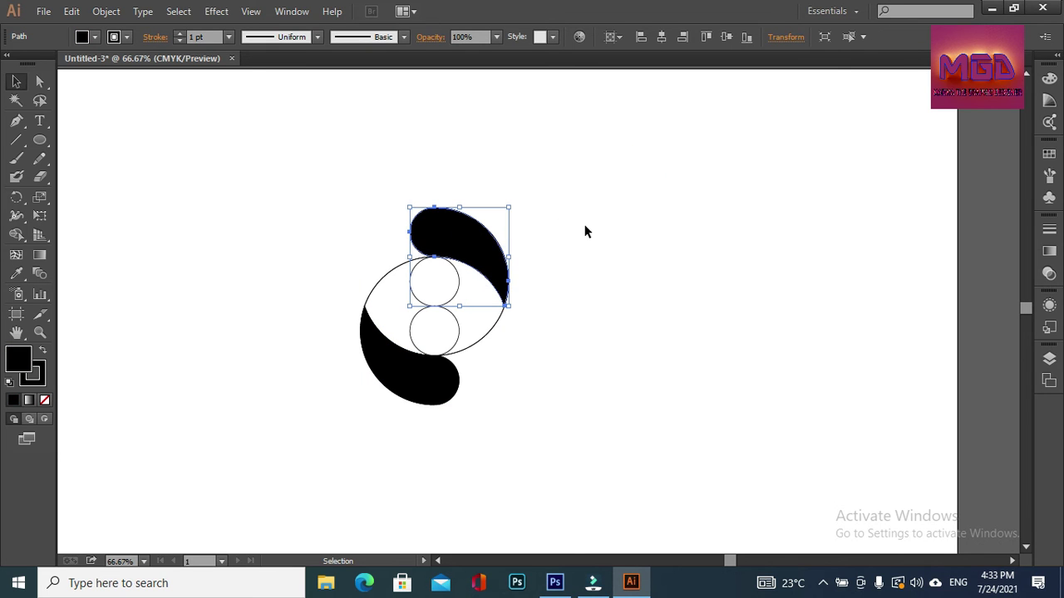
{"action": "key", "text": "ctrl+z"}
Reflect vertically again, bring the reflected copy to front, and select the whole figure.
{"action": "right_click", "coordinate": [497, 364]}
{"action": "mouse_move", "coordinate": [544, 313]}
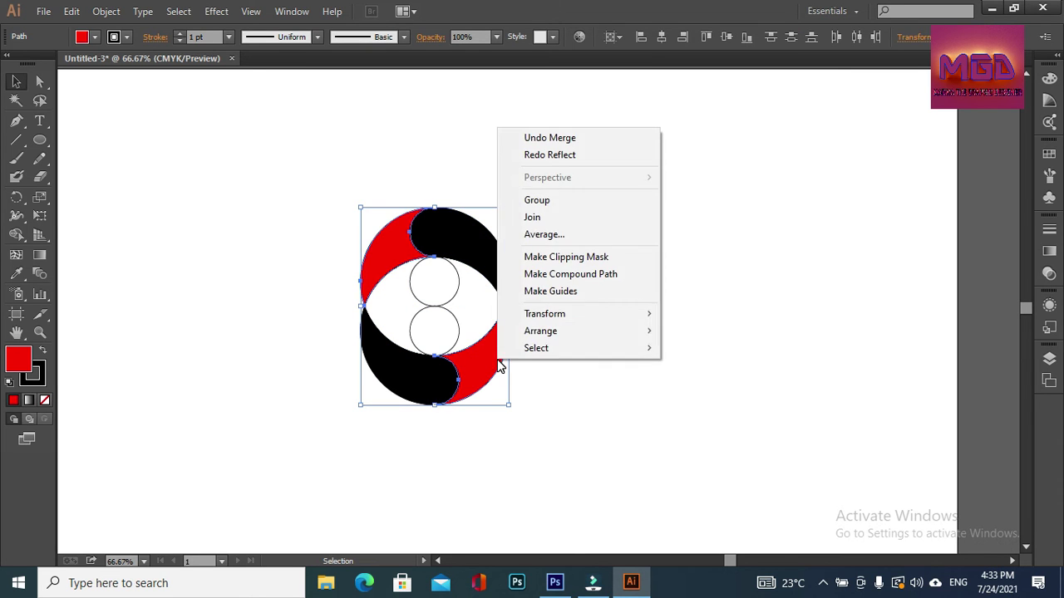
{"action": "left_click", "coordinate": [710, 374]}
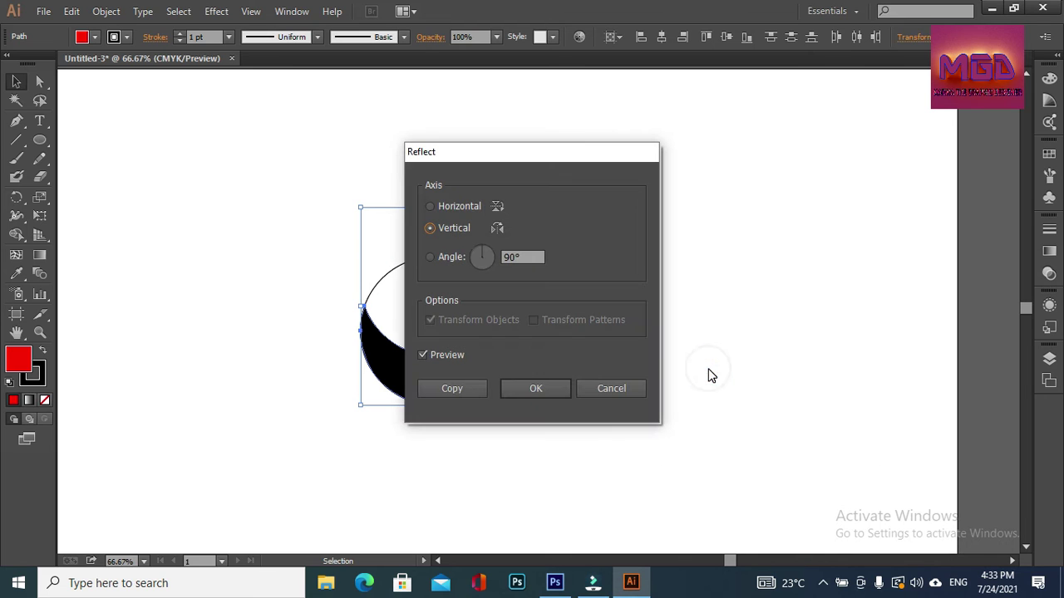
{"action": "left_click", "coordinate": [535, 388]}
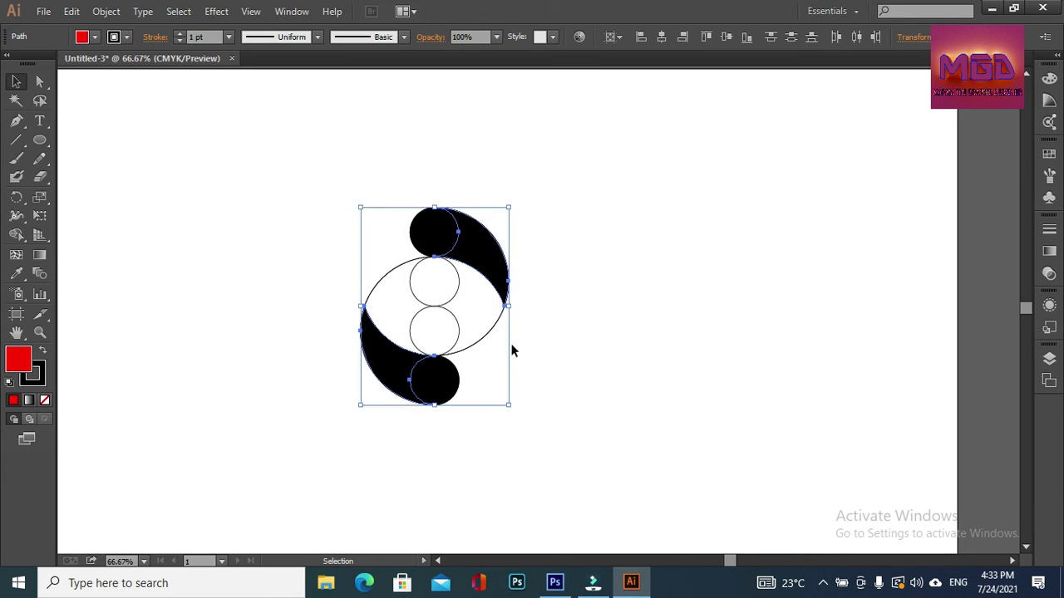
{"action": "right_click", "coordinate": [498, 265]}
{"action": "left_click", "coordinate": [707, 468]}
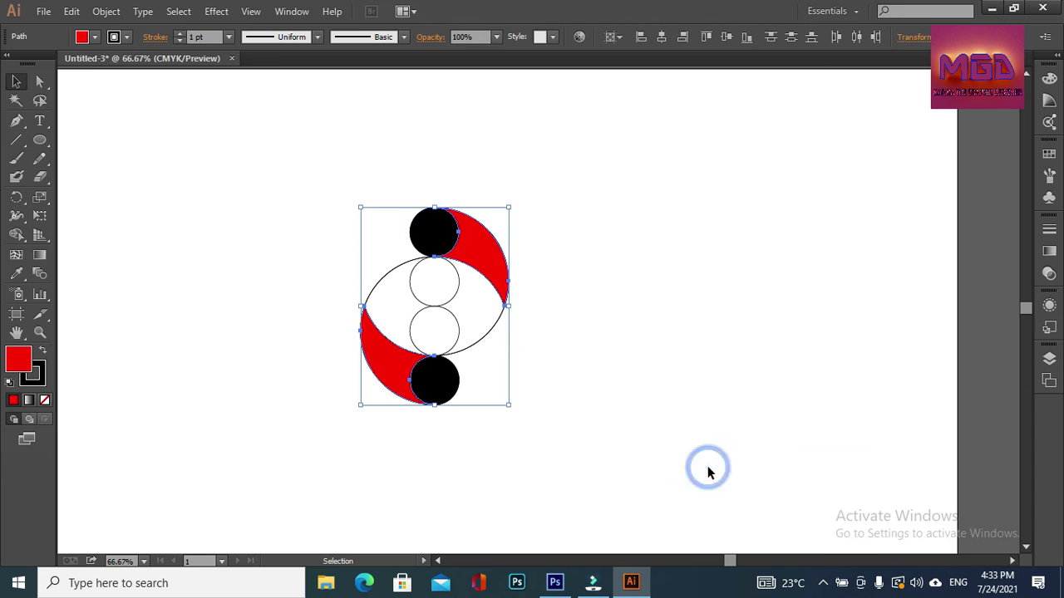
{"action": "left_click", "coordinate": [615, 249]}
{"action": "left_click_drag", "start_coordinate": [304, 149], "coordinate": [545, 422]}
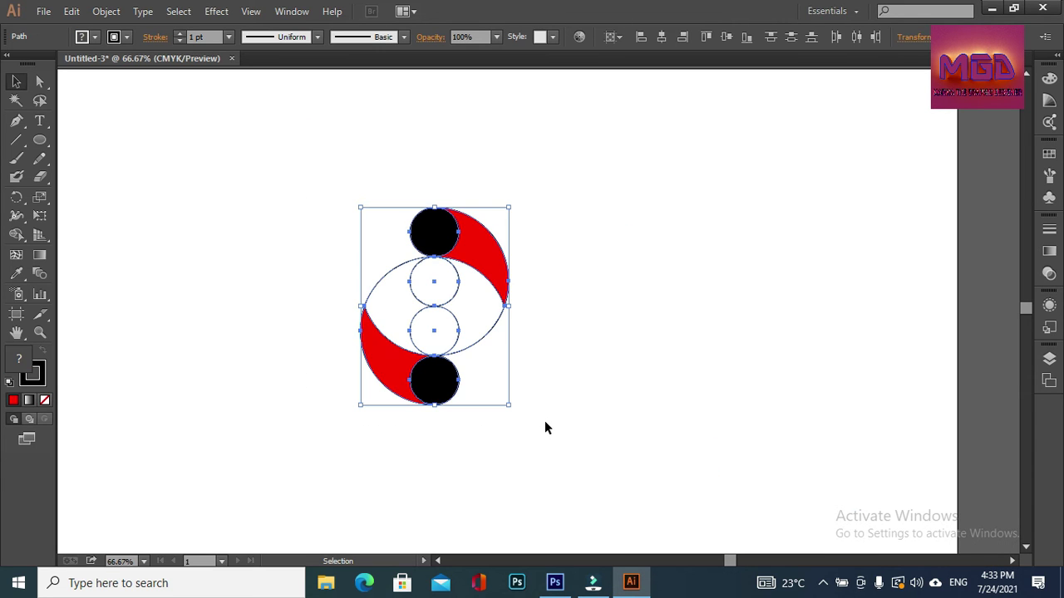
{"action": "right_click", "coordinate": [476, 258]}
Group the top and bottom crescent shapes, then undo the grouping.
{"action": "left_click", "coordinate": [595, 164]}
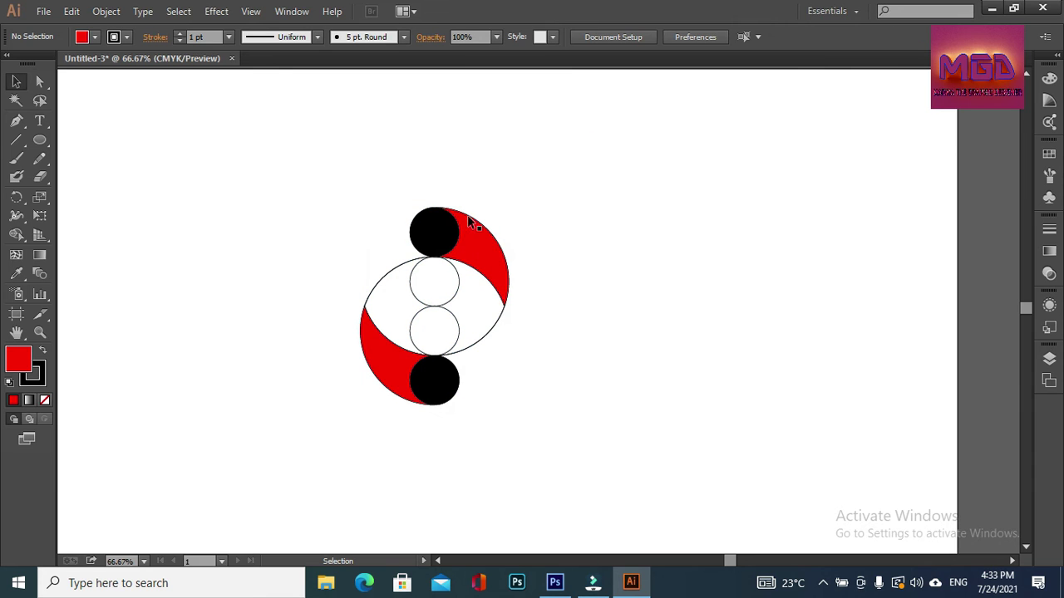
{"action": "left_click", "coordinate": [439, 239]}
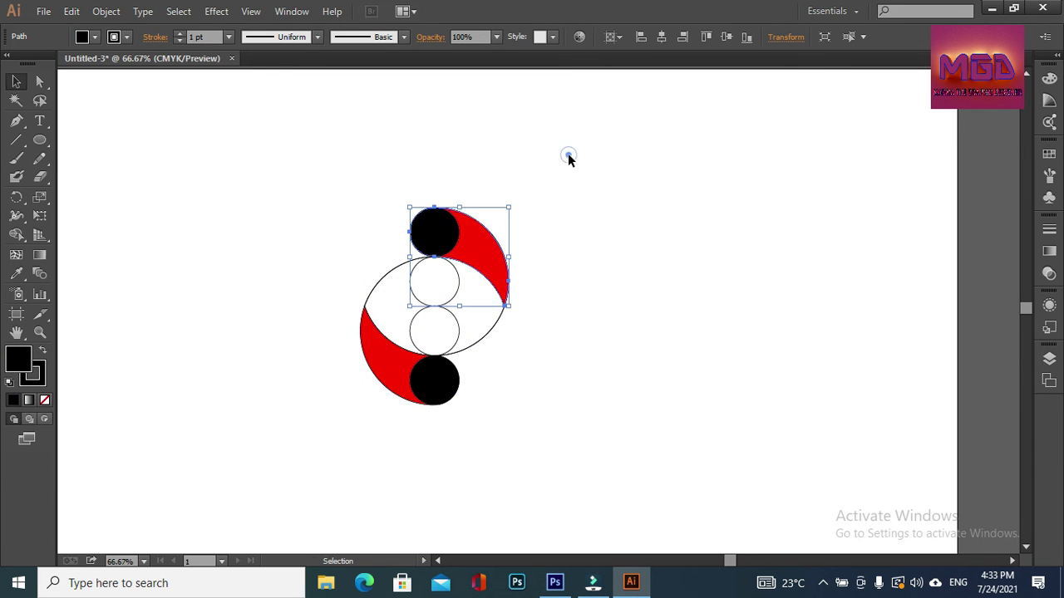
{"action": "left_click", "coordinate": [567, 156]}
{"action": "left_click", "coordinate": [434, 238], "text": "shift"}
{"action": "left_click", "coordinate": [398, 392], "text": "shift"}
{"action": "right_click", "coordinate": [398, 392]}
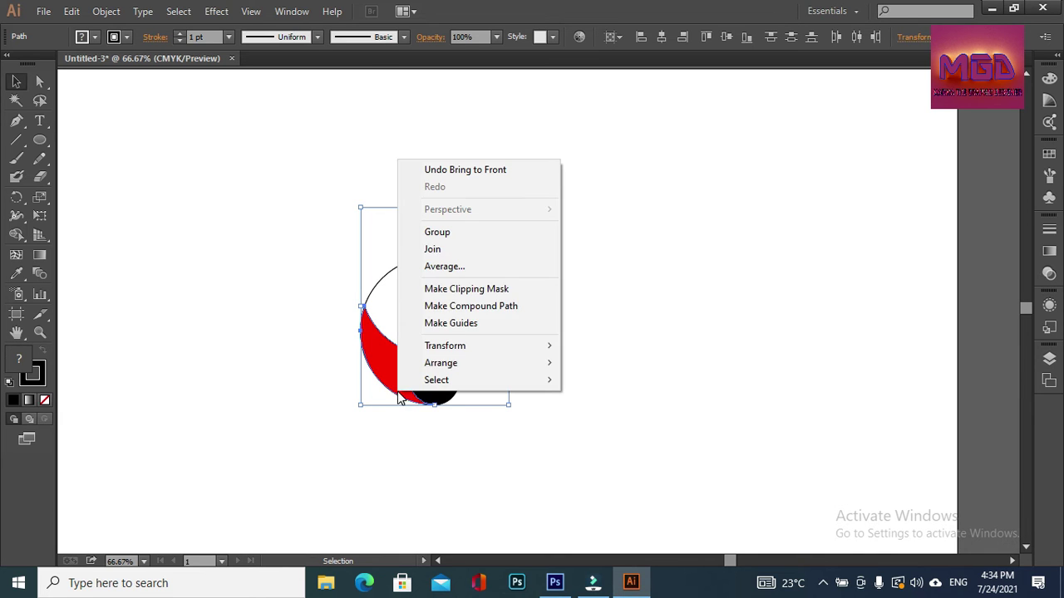
{"action": "left_click", "coordinate": [447, 233]}
{"action": "left_click", "coordinate": [597, 177]}
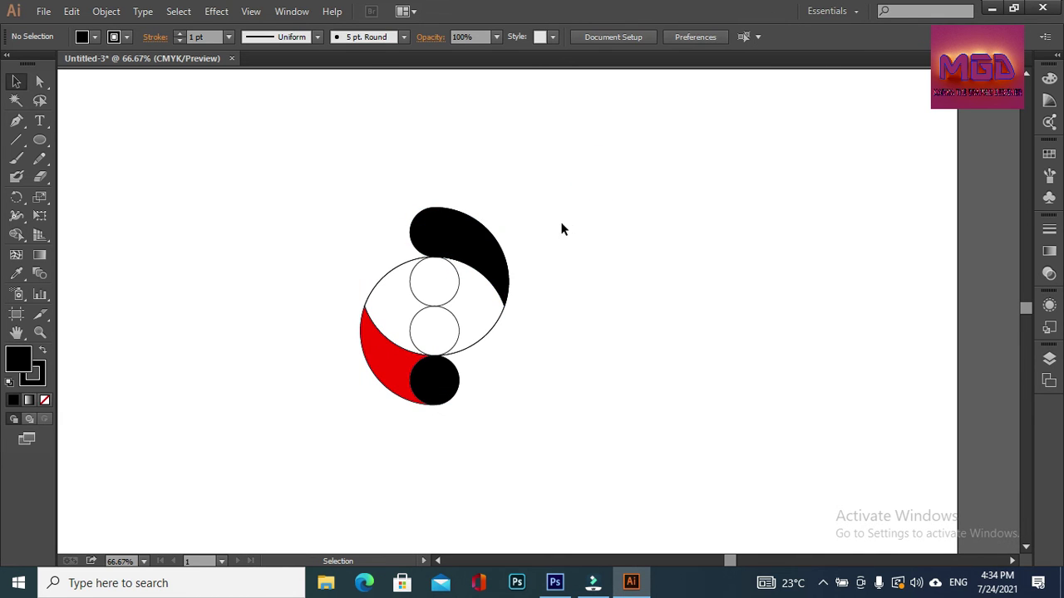
{"action": "key", "text": "ctrl+z"}
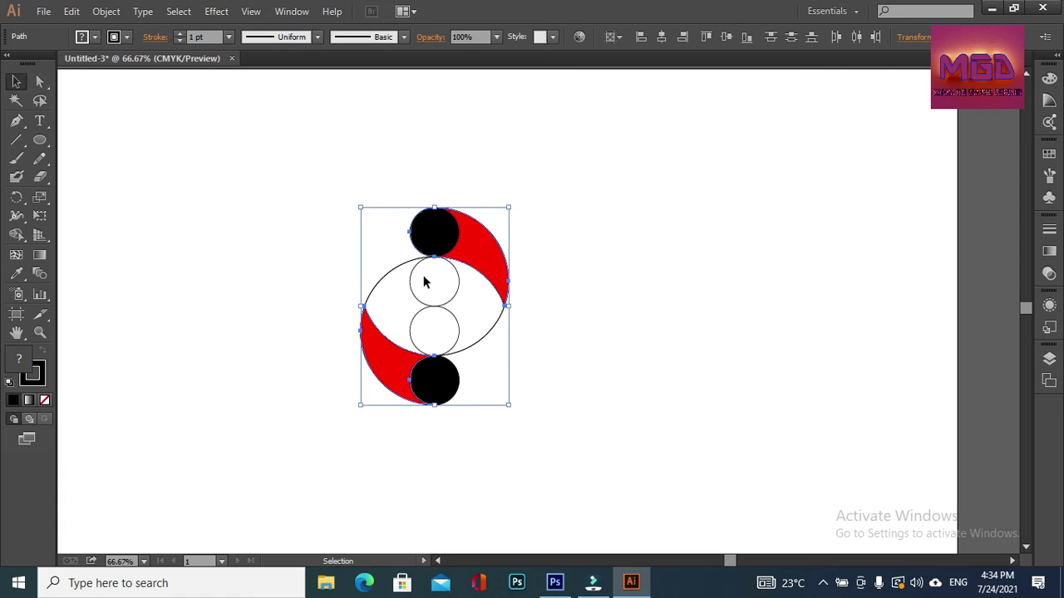
Delete the large ellipse and both middle small circles, leaving the crescents.
{"action": "left_click", "coordinate": [416, 299]}
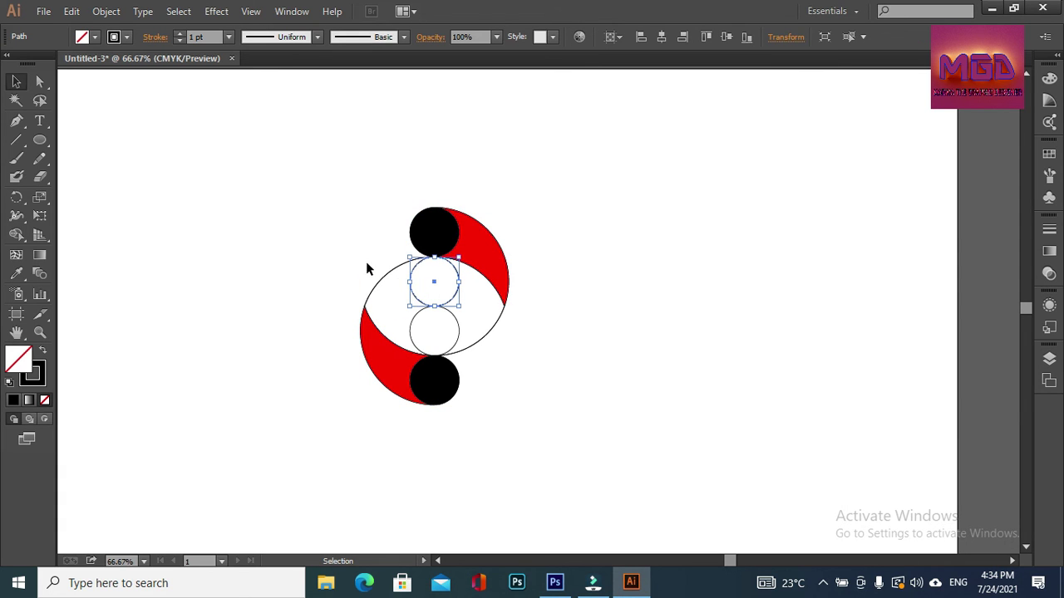
{"action": "left_click", "coordinate": [437, 303], "text": "shift"}
{"action": "key", "text": "Delete"}
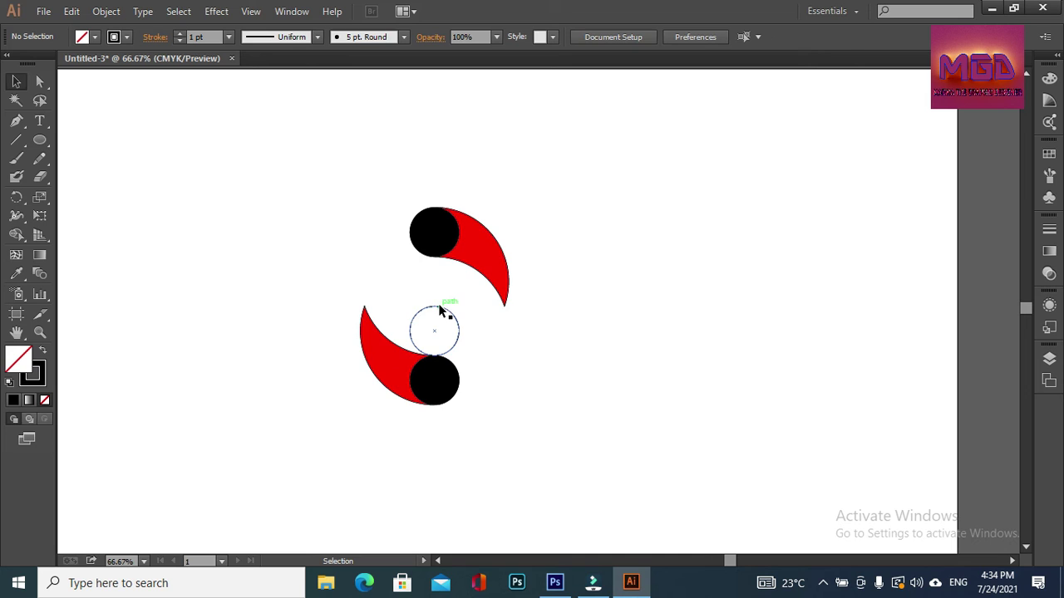
{"action": "left_click", "coordinate": [440, 310]}
{"action": "key", "text": "Delete"}
{"action": "left_click_drag", "start_coordinate": [316, 203], "coordinate": [588, 292]}
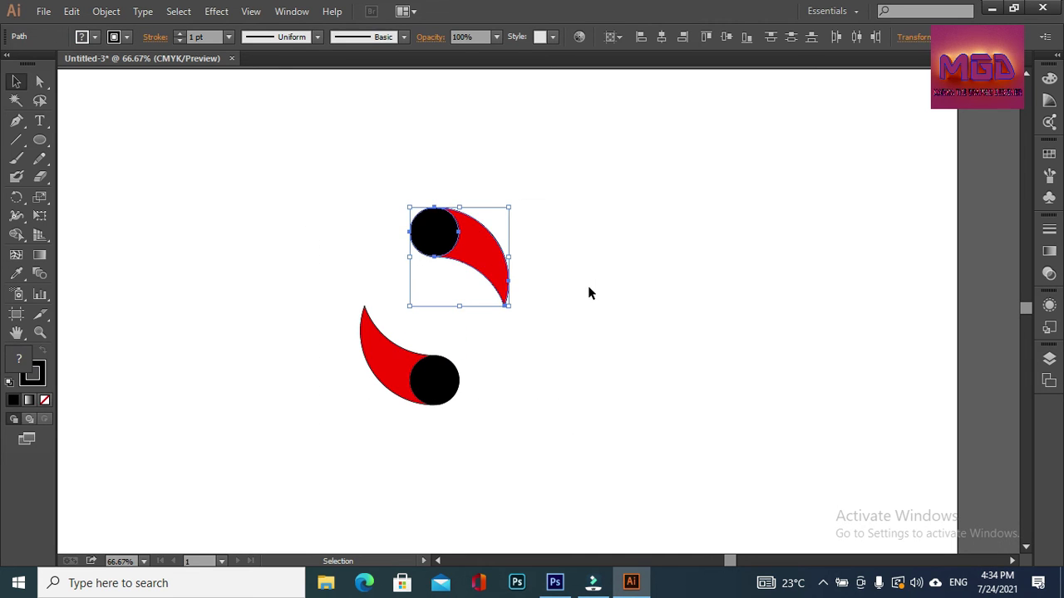
Group the upper crescent with its circle, and the lower crescent with its circle.
{"action": "right_click", "coordinate": [429, 230]}
{"action": "left_click", "coordinate": [503, 301]}
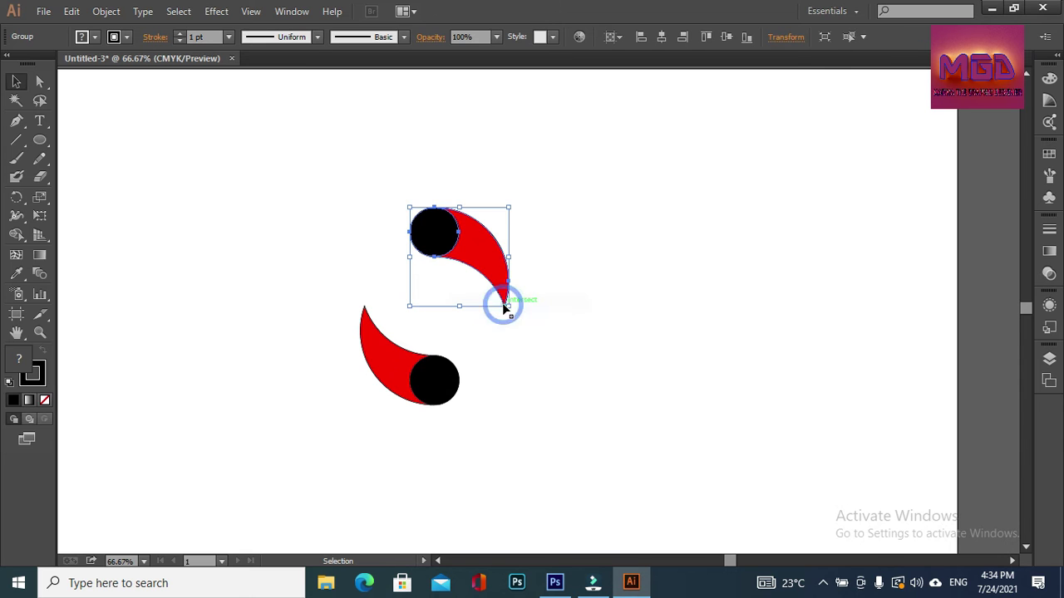
{"action": "left_click_drag", "start_coordinate": [339, 353], "coordinate": [501, 441]}
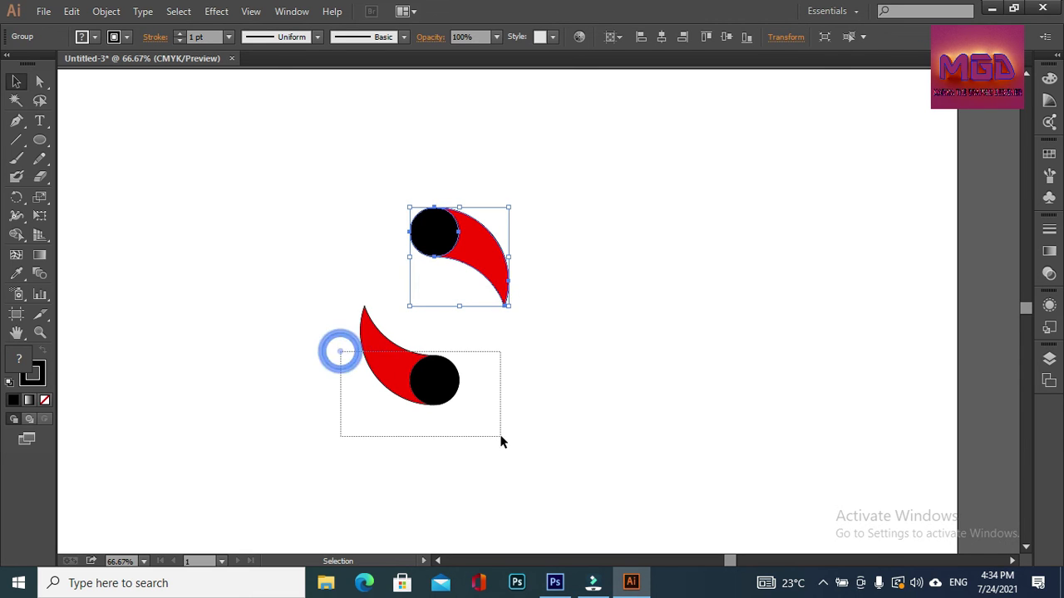
{"action": "right_click", "coordinate": [393, 391]}
{"action": "left_click", "coordinate": [445, 244]}
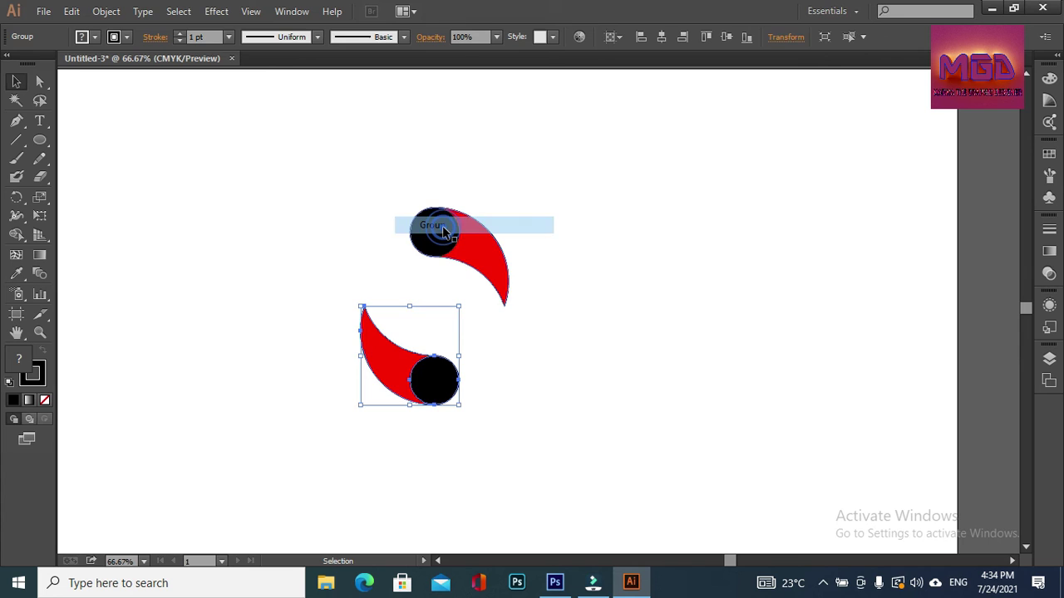
{"action": "left_click", "coordinate": [590, 349]}
Move the lower crescent group up under the upper one and zoom out.
{"action": "left_click_drag", "start_coordinate": [403, 375], "coordinate": [422, 318]}
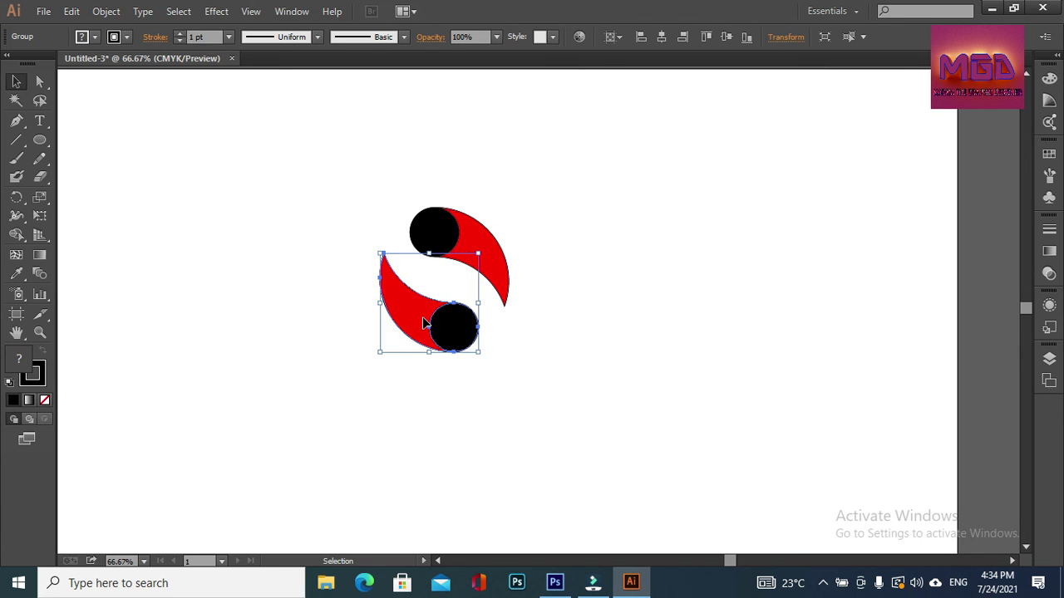
{"action": "key", "text": "ctrl+z"}
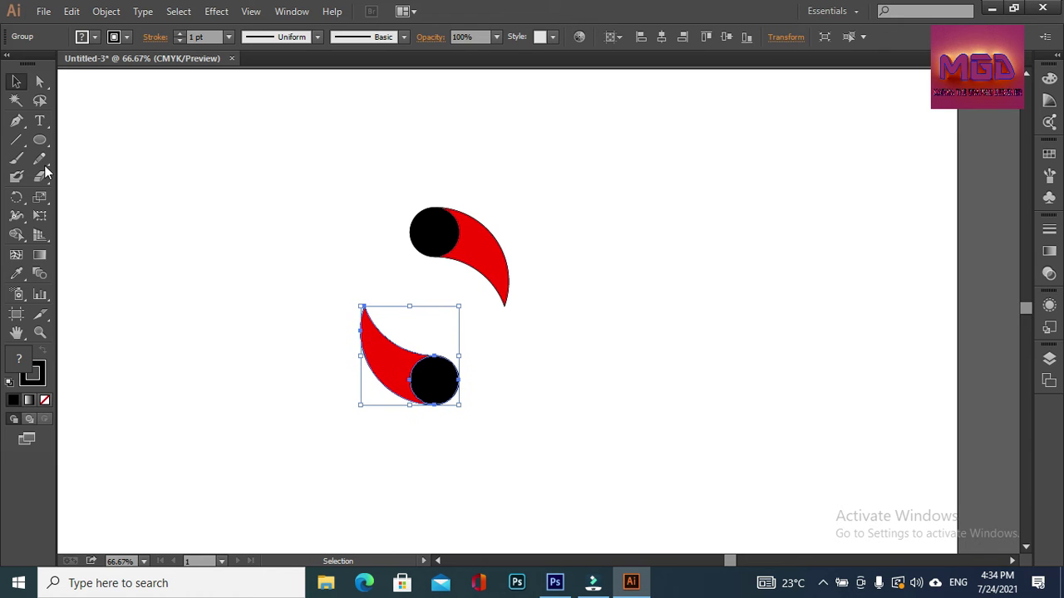
{"action": "left_click", "coordinate": [39, 140]}
{"action": "left_click_drag", "start_coordinate": [319, 285], "coordinate": [488, 473]}
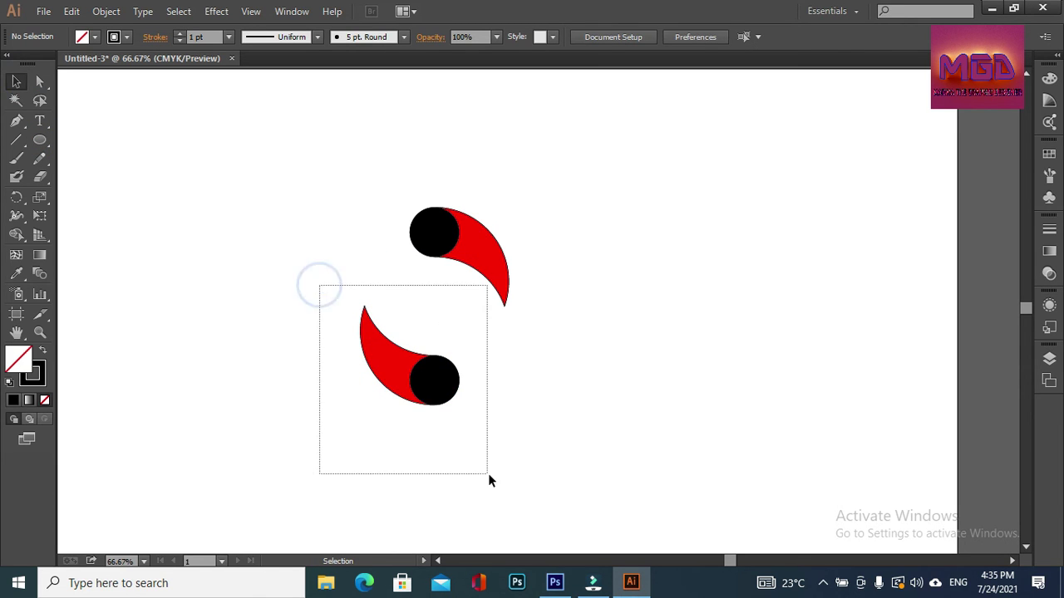
{"action": "left_click_drag", "start_coordinate": [393, 369], "coordinate": [407, 324]}
{"action": "left_click", "coordinate": [573, 160]}
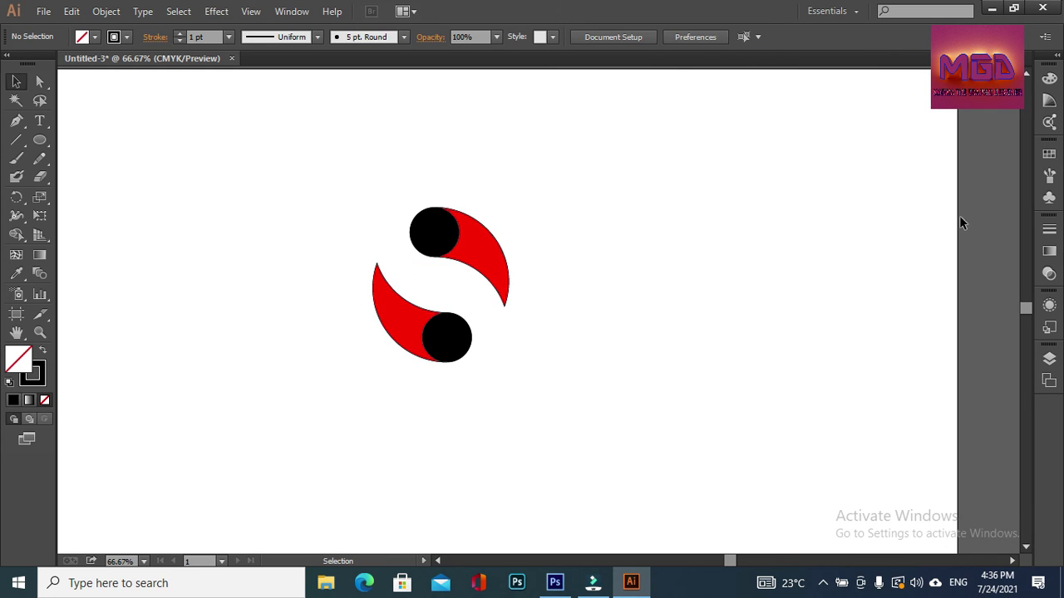
{"action": "left_click", "coordinate": [40, 332]}
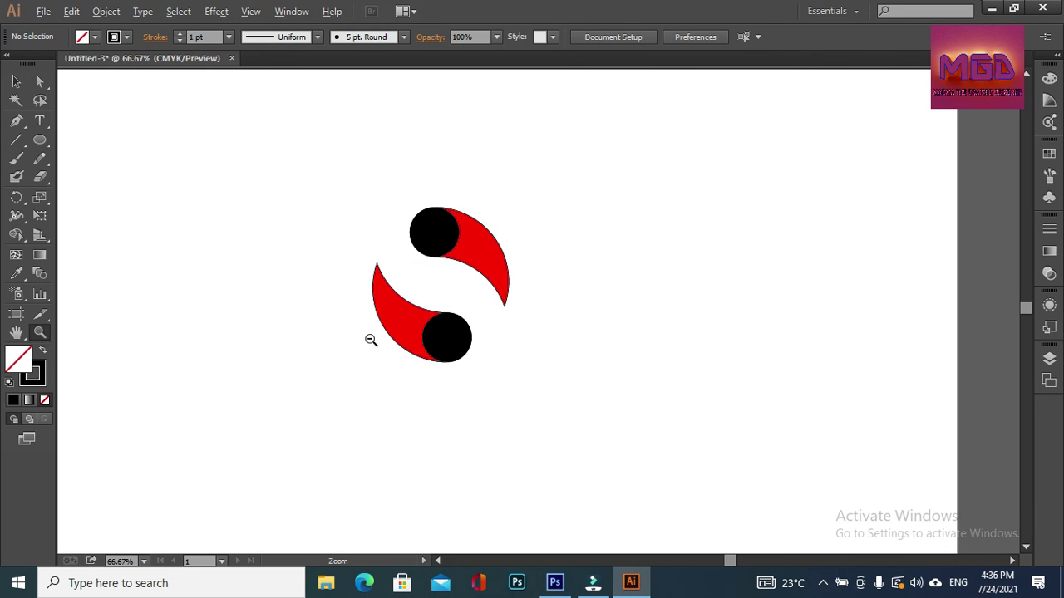
{"action": "left_click", "coordinate": [474, 312], "text": "alt"}
{"action": "left_click", "coordinate": [665, 307], "text": "alt"}
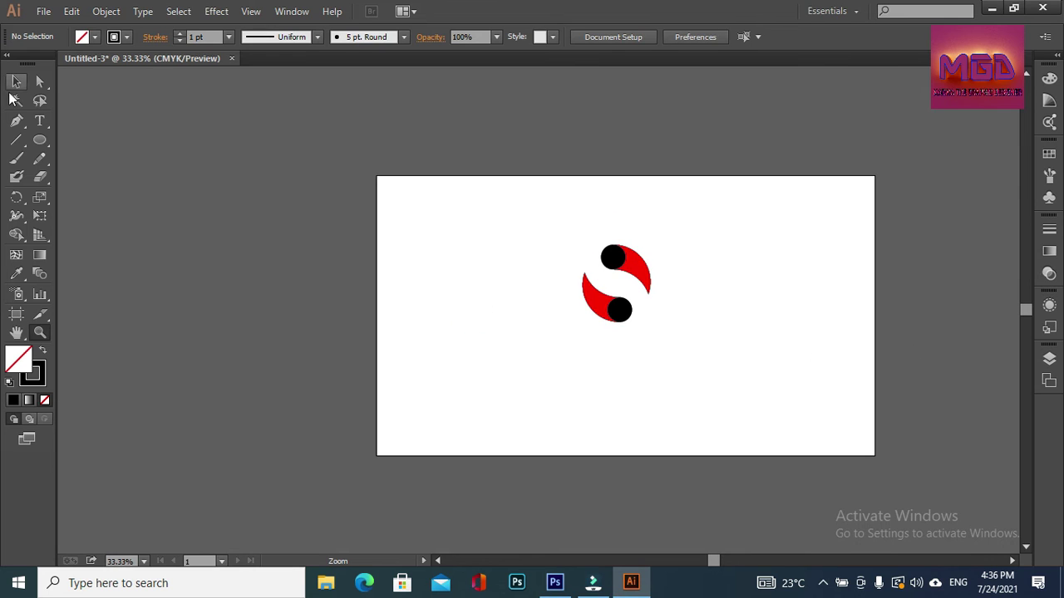
{"action": "left_click", "coordinate": [15, 81]}
Select and deselect the S logo, then choose the Star Tool from the Ellipse flyout.
{"action": "left_click_drag", "start_coordinate": [565, 222], "coordinate": [661, 356]}
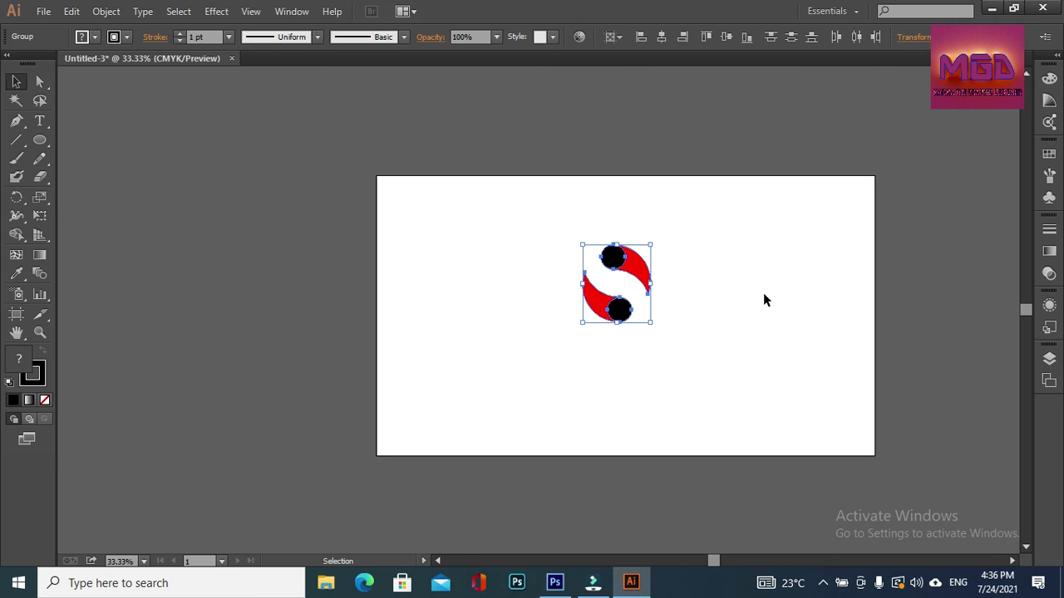
{"action": "left_click", "coordinate": [701, 242]}
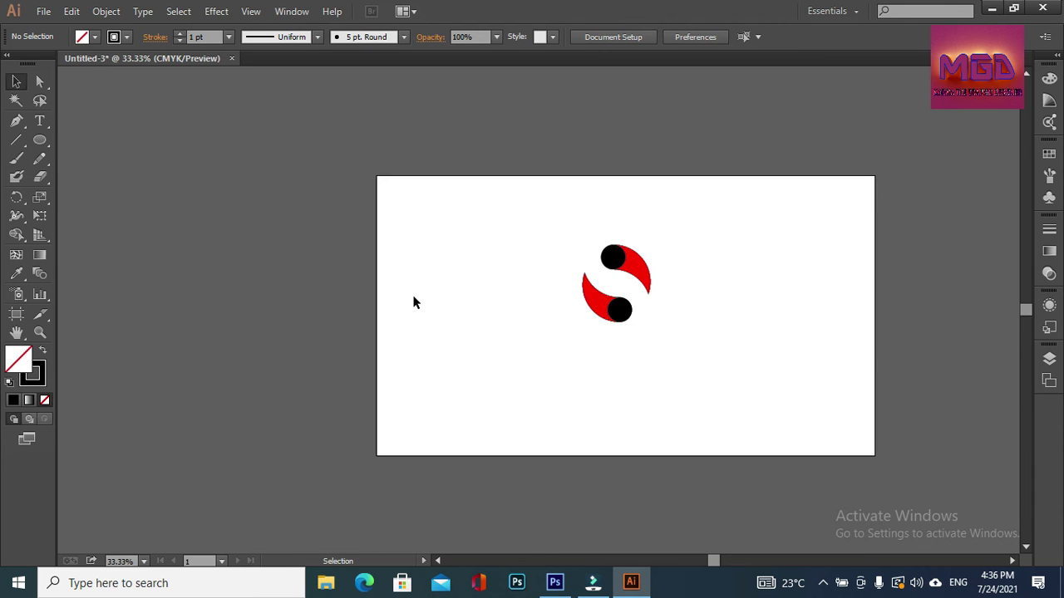
{"action": "left_click_drag", "start_coordinate": [42, 141], "coordinate": [113, 216]}
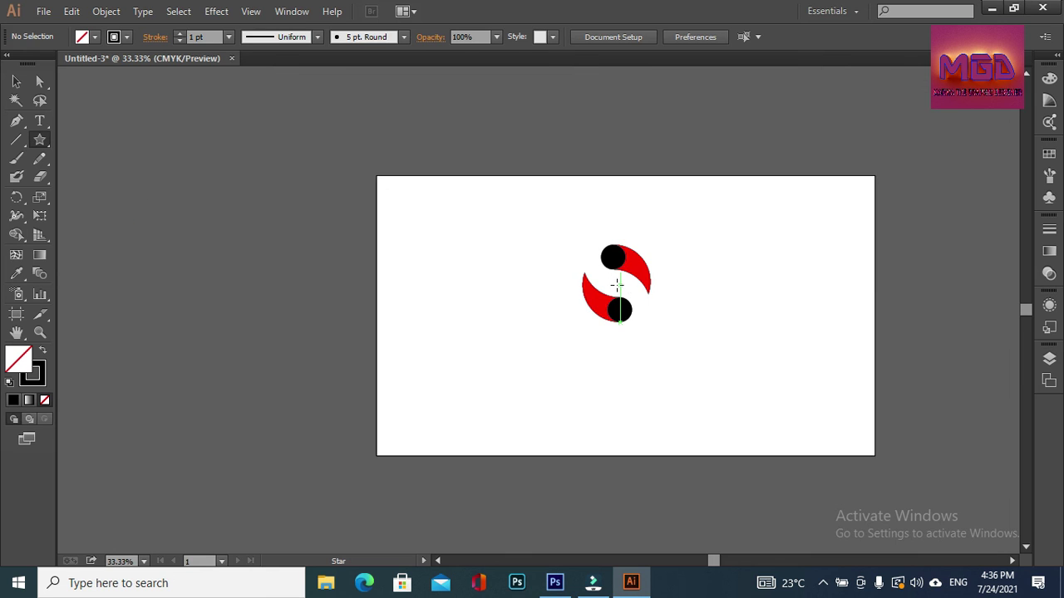
Draw a small star, size it to the centre of the S logo, and fill it yellow.
{"action": "left_click_drag", "start_coordinate": [615, 285], "coordinate": [611, 269]}
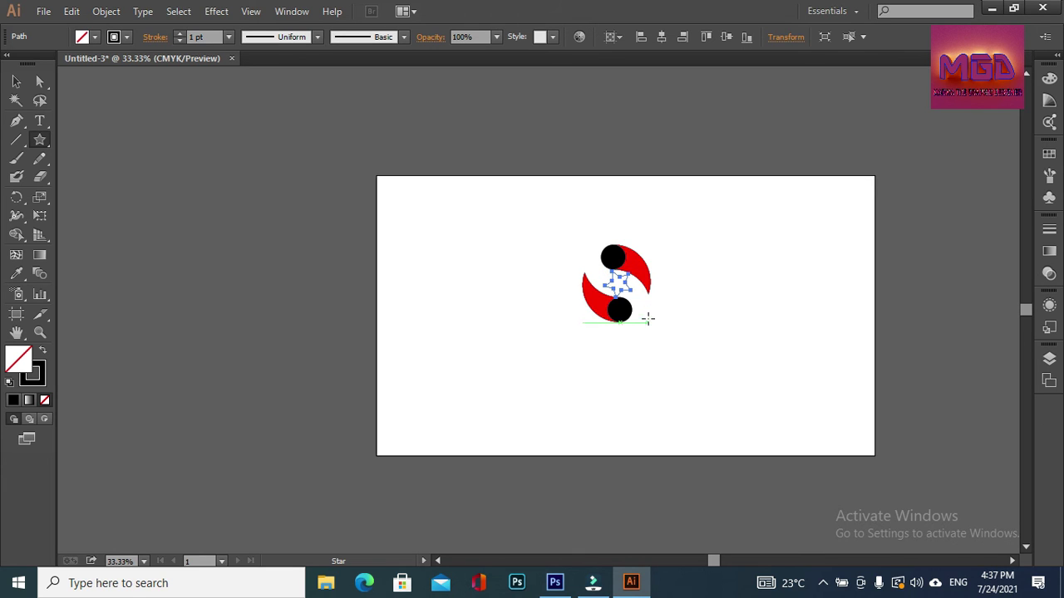
{"action": "key", "text": "v"}
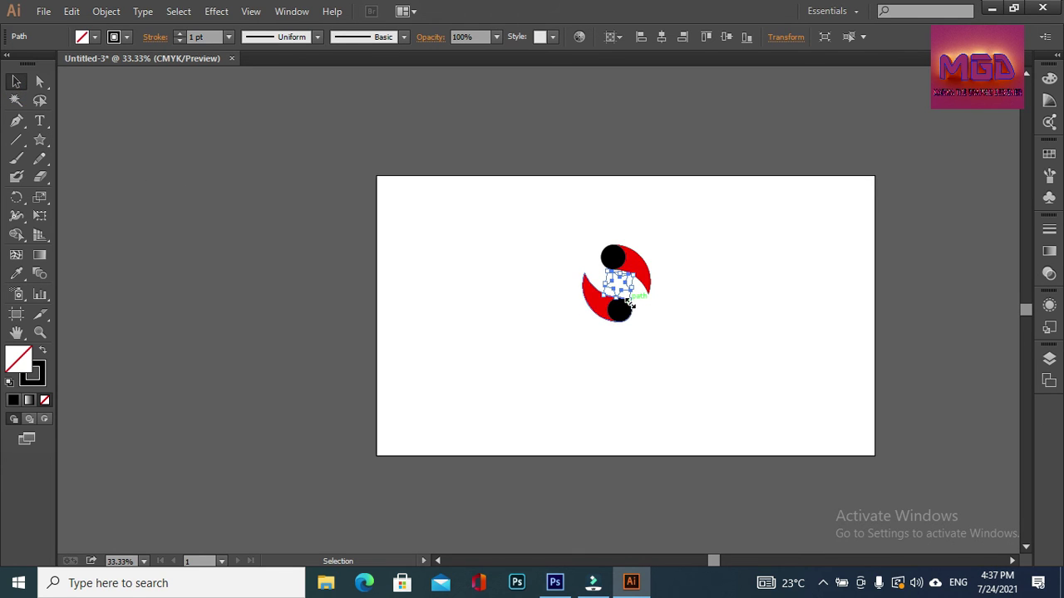
{"action": "left_click_drag", "start_coordinate": [629, 306], "coordinate": [623, 292]}
{"action": "left_click", "coordinate": [721, 267]}
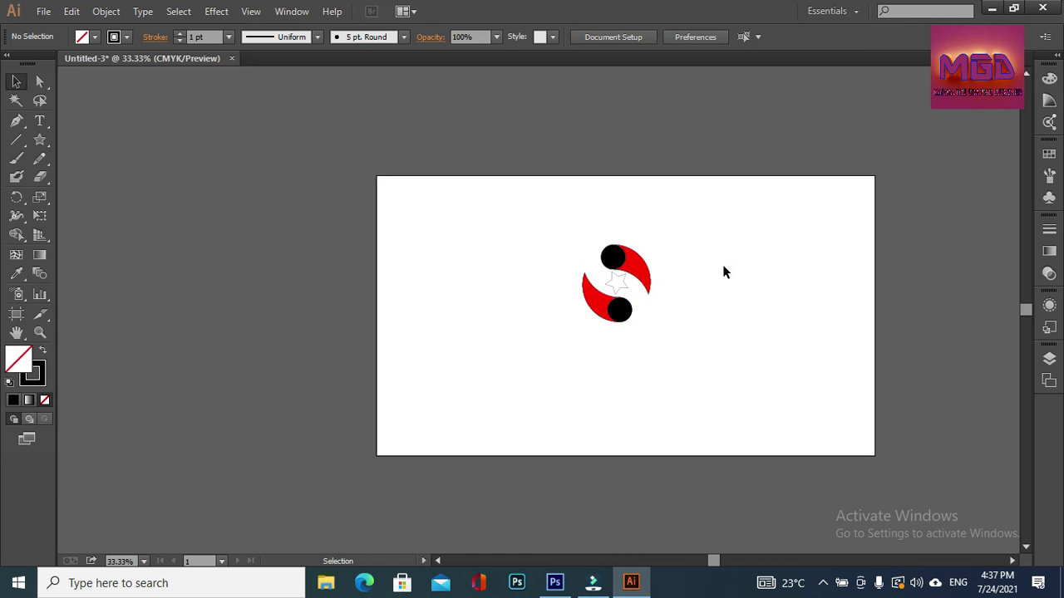
{"action": "left_click_drag", "start_coordinate": [629, 306], "coordinate": [619, 289]}
{"action": "left_click", "coordinate": [714, 237]}
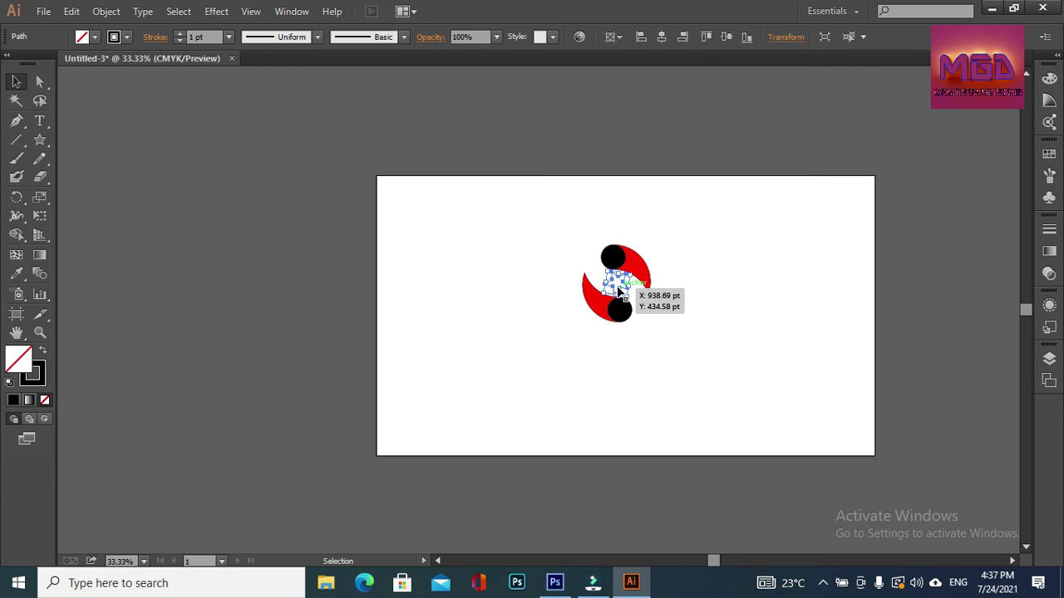
{"action": "left_click", "coordinate": [94, 37]}
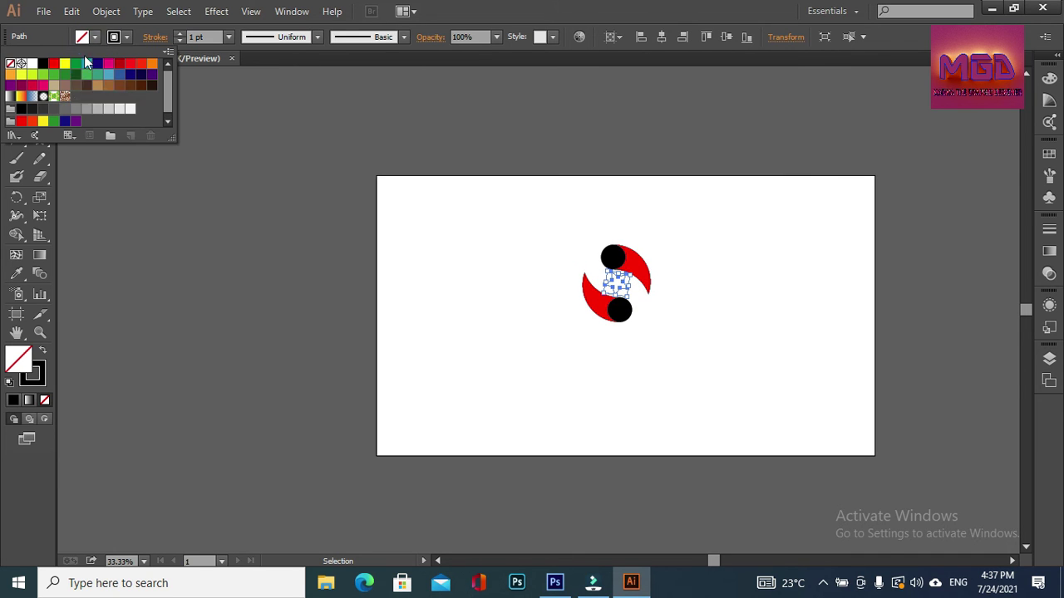
{"action": "left_click", "coordinate": [64, 63]}
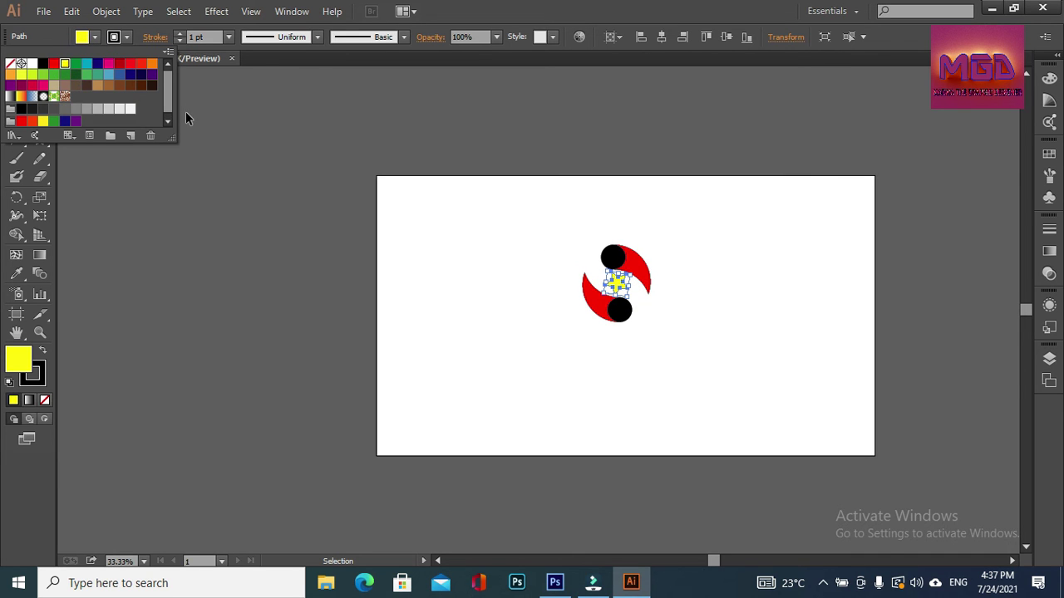
{"action": "left_click", "coordinate": [181, 35]}
Set the star's outline to 3 pt and give the upper crescent group a white outline.
{"action": "left_click", "coordinate": [180, 33]}
{"action": "left_click", "coordinate": [180, 33]}
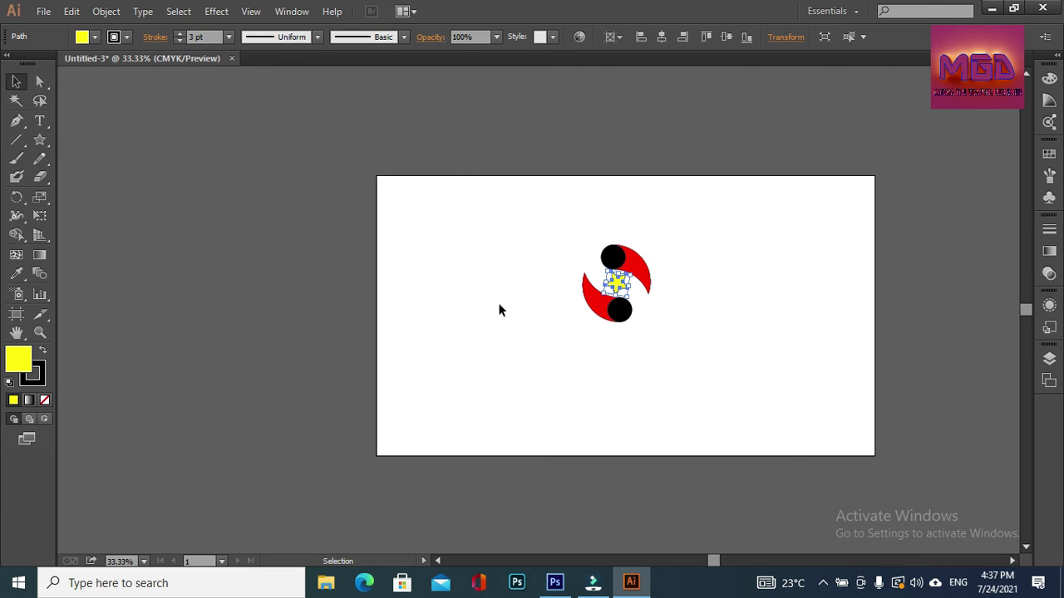
{"action": "left_click", "coordinate": [638, 215]}
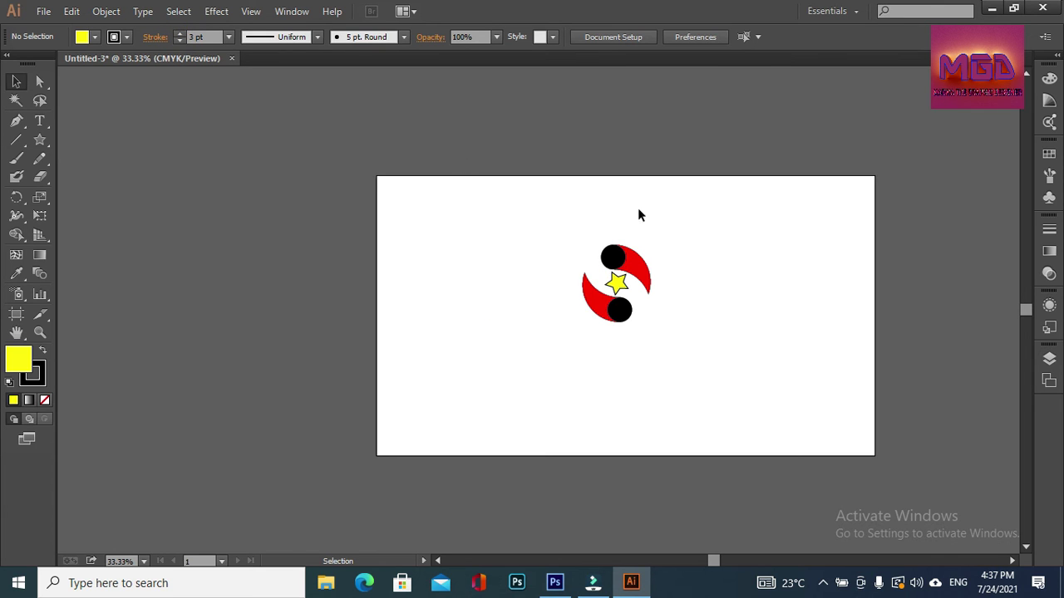
{"action": "left_click", "coordinate": [611, 256]}
{"action": "left_click", "coordinate": [126, 36]}
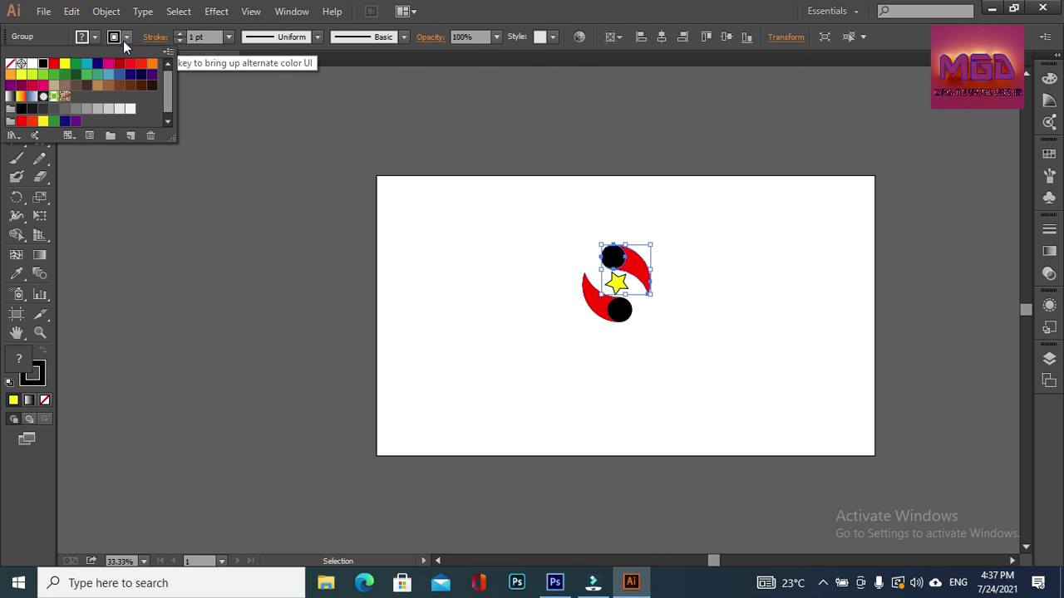
{"action": "left_click", "coordinate": [32, 63]}
{"action": "left_click", "coordinate": [177, 37]}
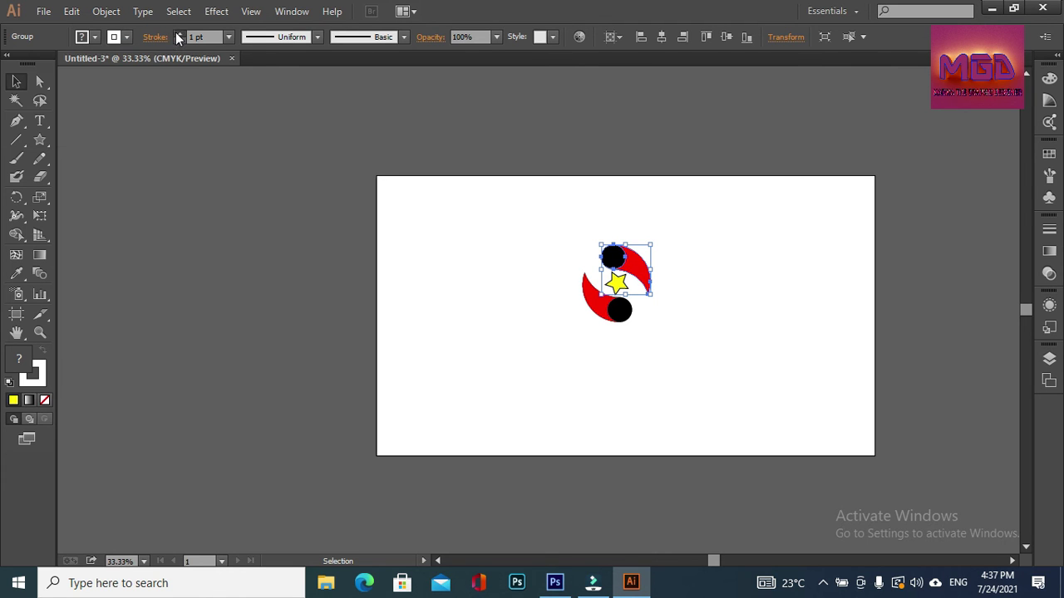
{"action": "type", "text": "9"}
Give the lower swoosh group a white outline thickened to 9 pt.
{"action": "left_click", "coordinate": [515, 309]}
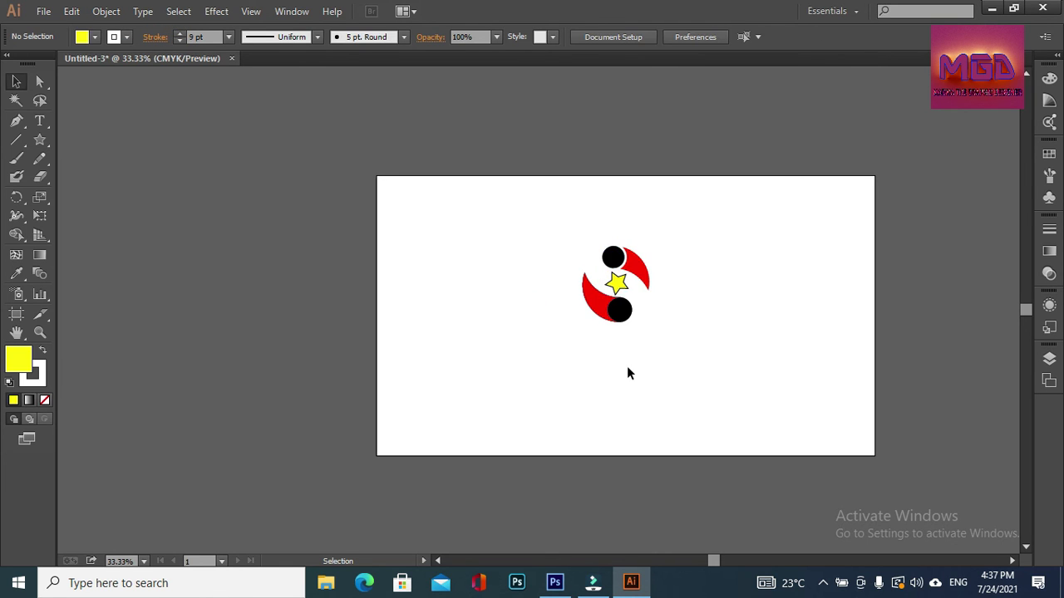
{"action": "left_click", "coordinate": [615, 328]}
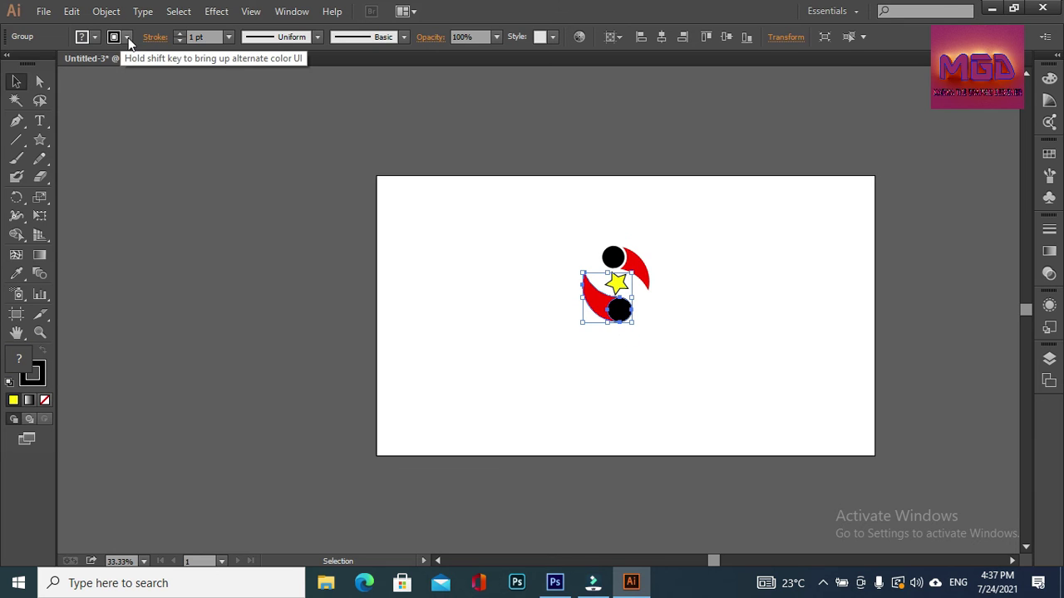
{"action": "left_click", "coordinate": [127, 36]}
{"action": "left_click", "coordinate": [33, 65]}
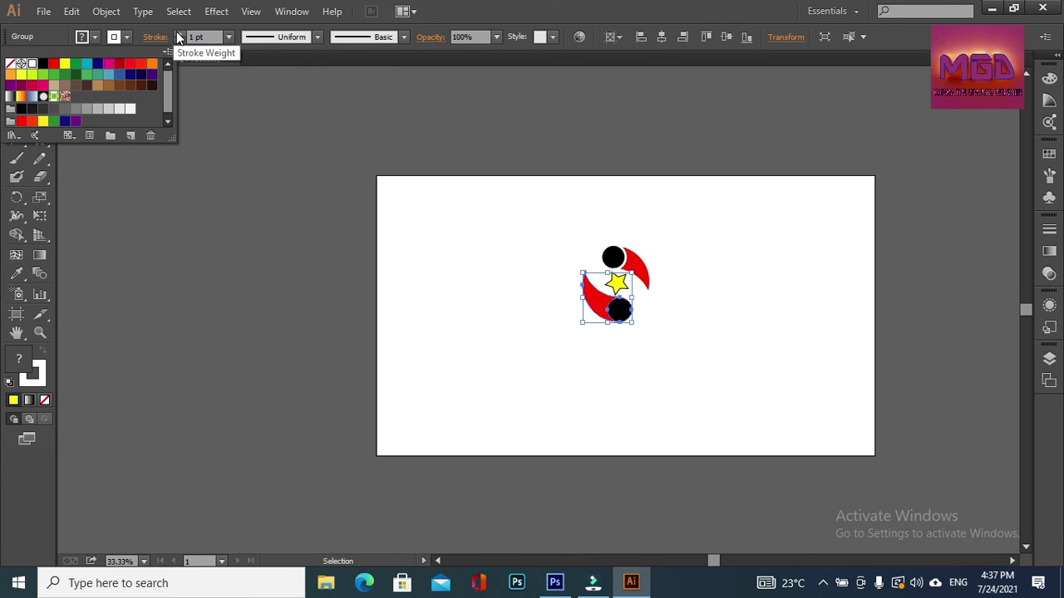
{"action": "left_click", "coordinate": [178, 37]}
{"action": "left_click", "coordinate": [179, 37]}
{"action": "left_click", "coordinate": [179, 36]}
{"action": "left_click", "coordinate": [178, 36]}
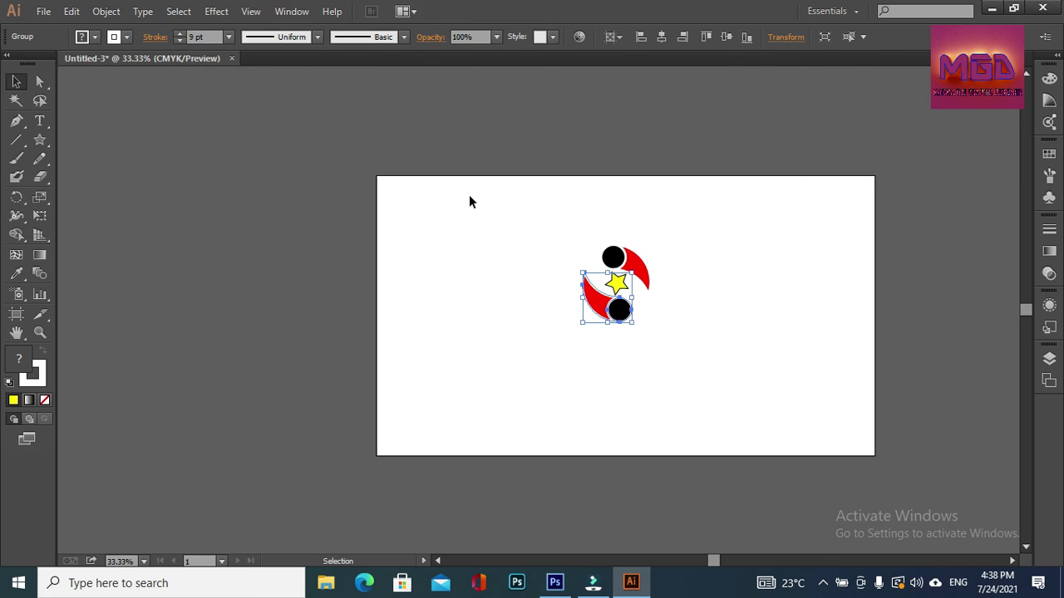
{"action": "left_click", "coordinate": [470, 209]}
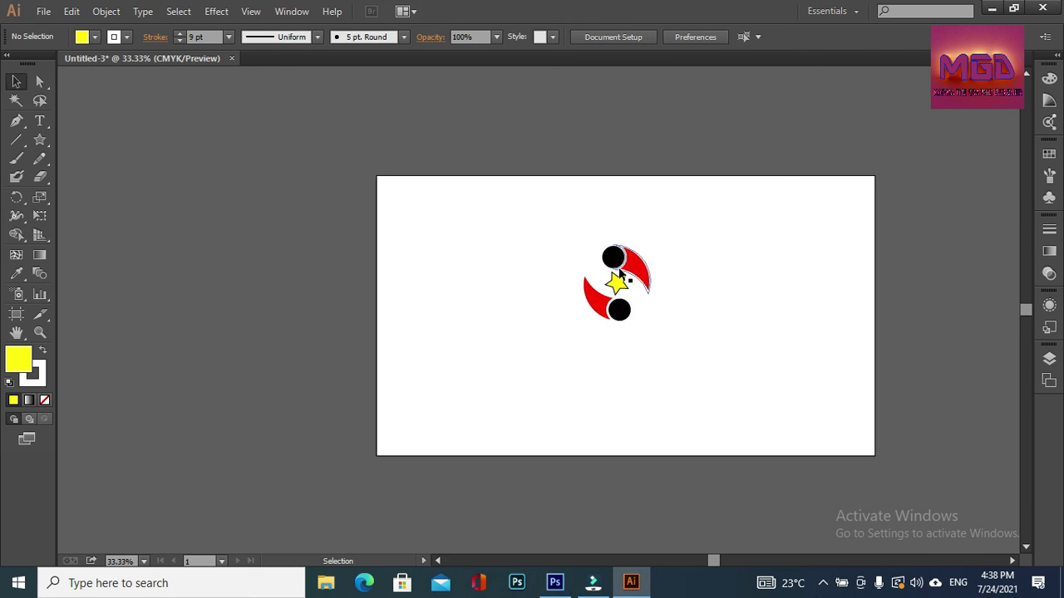
{"action": "left_click", "coordinate": [622, 289]}
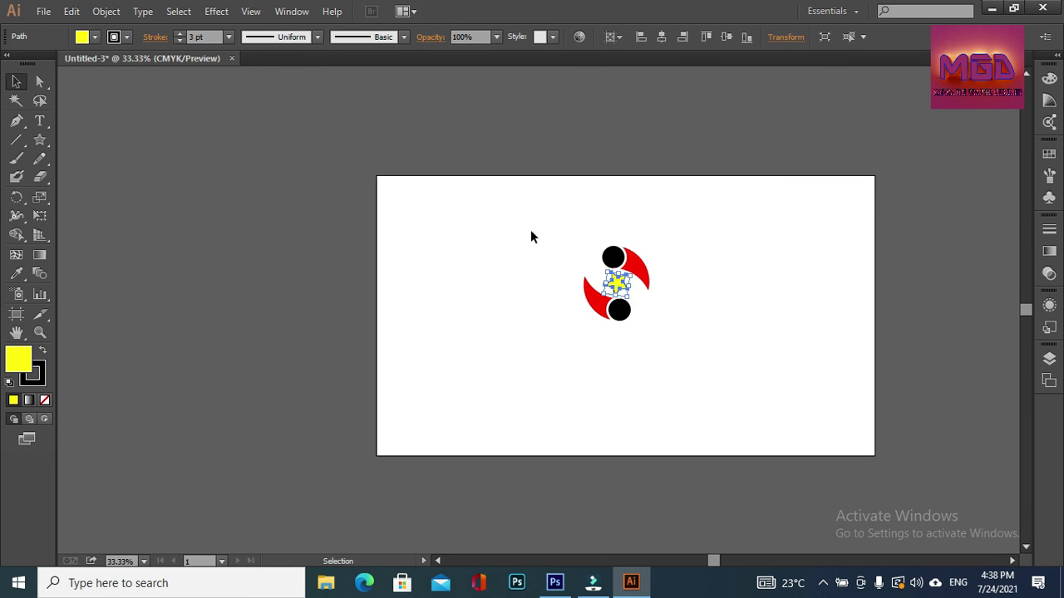
Group all logo pieces and centre the group horizontally and vertically on the artboard.
{"action": "left_click_drag", "start_coordinate": [519, 230], "coordinate": [711, 398]}
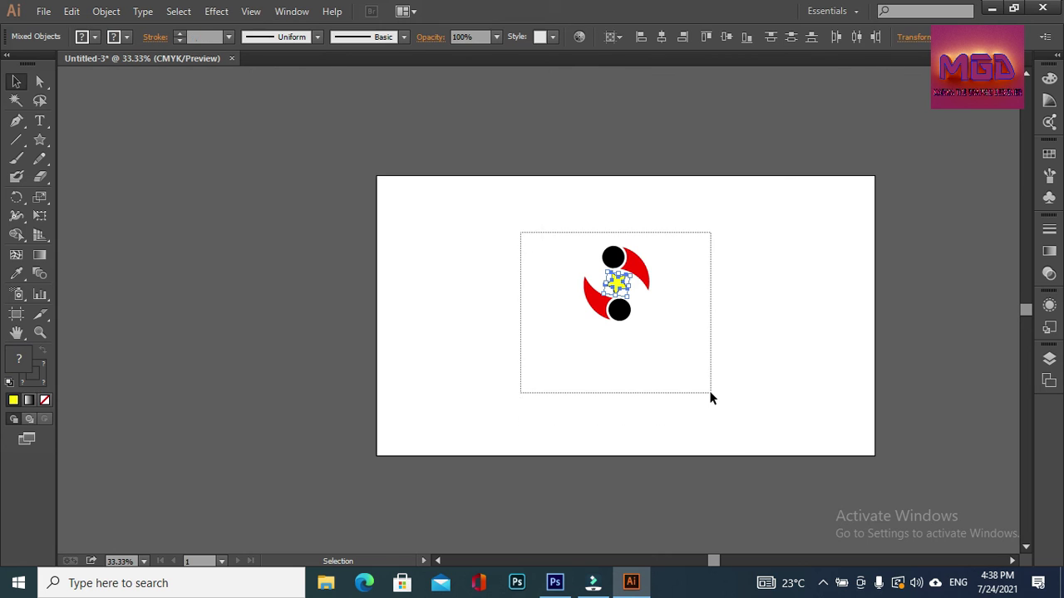
{"action": "right_click", "coordinate": [633, 264]}
{"action": "left_click", "coordinate": [700, 337]}
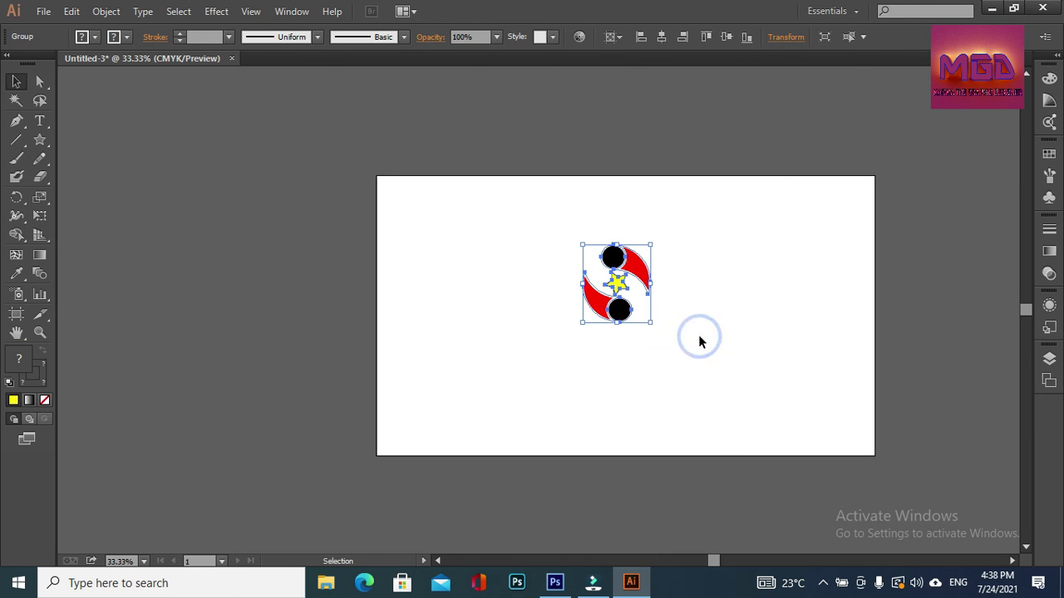
{"action": "left_click", "coordinate": [661, 37]}
{"action": "left_click", "coordinate": [725, 37]}
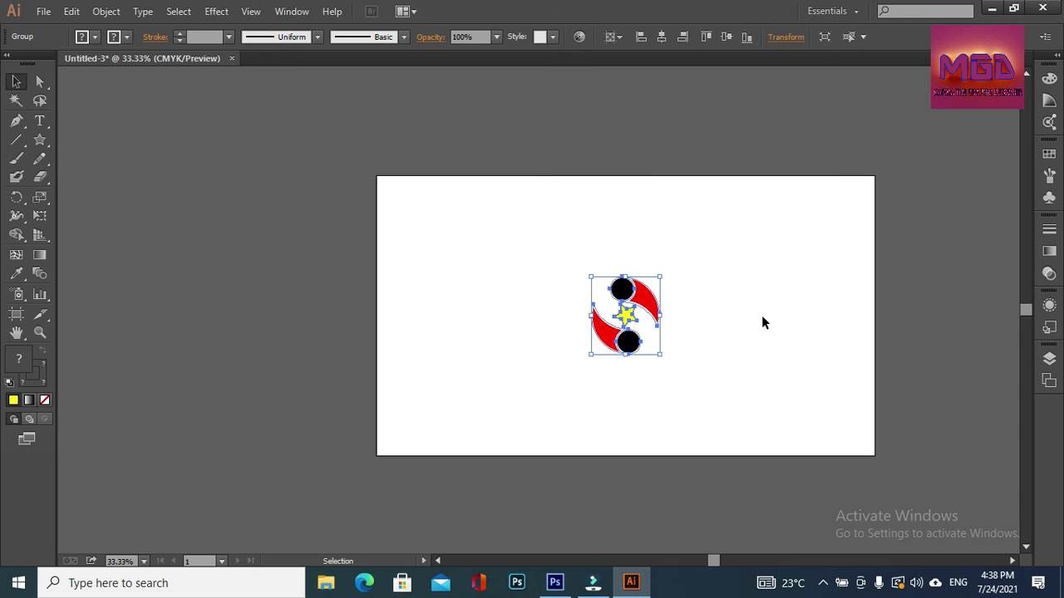
{"action": "left_click", "coordinate": [549, 260]}
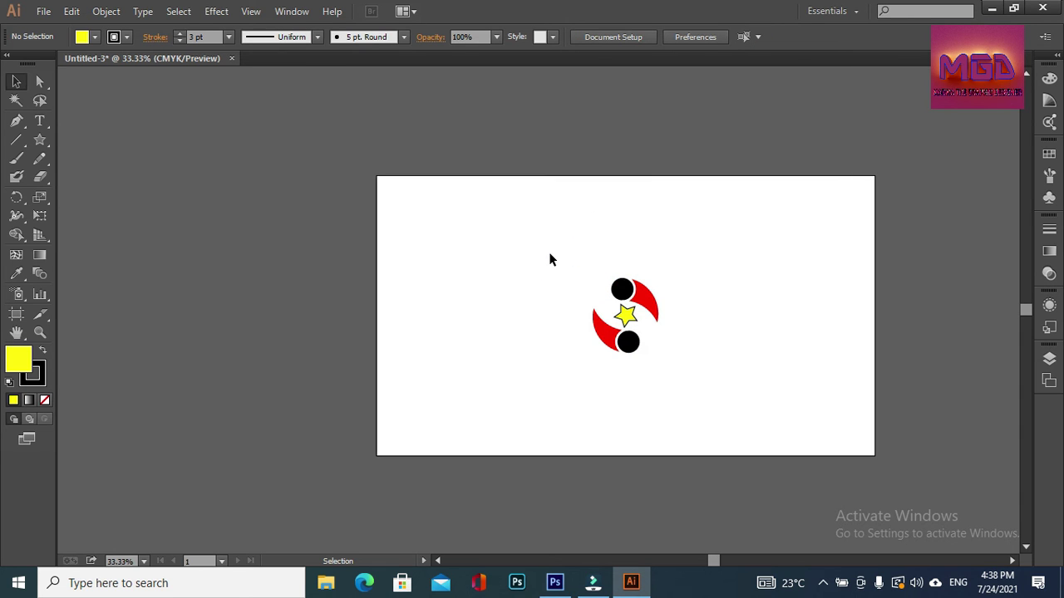
{"action": "left_click", "coordinate": [43, 118]}
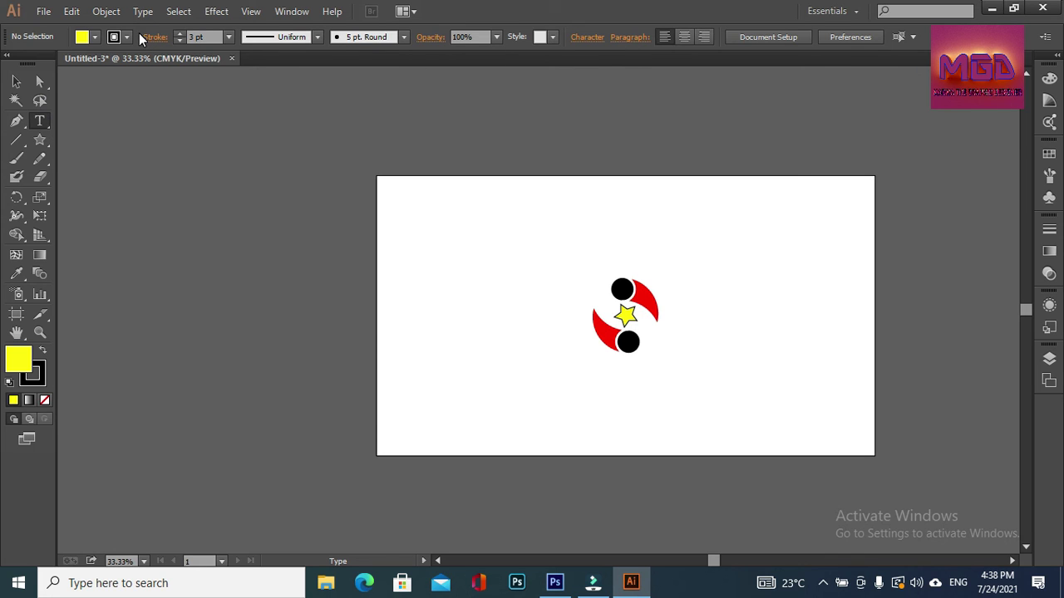
Add 'STAR GROUP' text below the logo and scale it to 61.5 pt.
{"action": "left_click", "coordinate": [95, 37]}
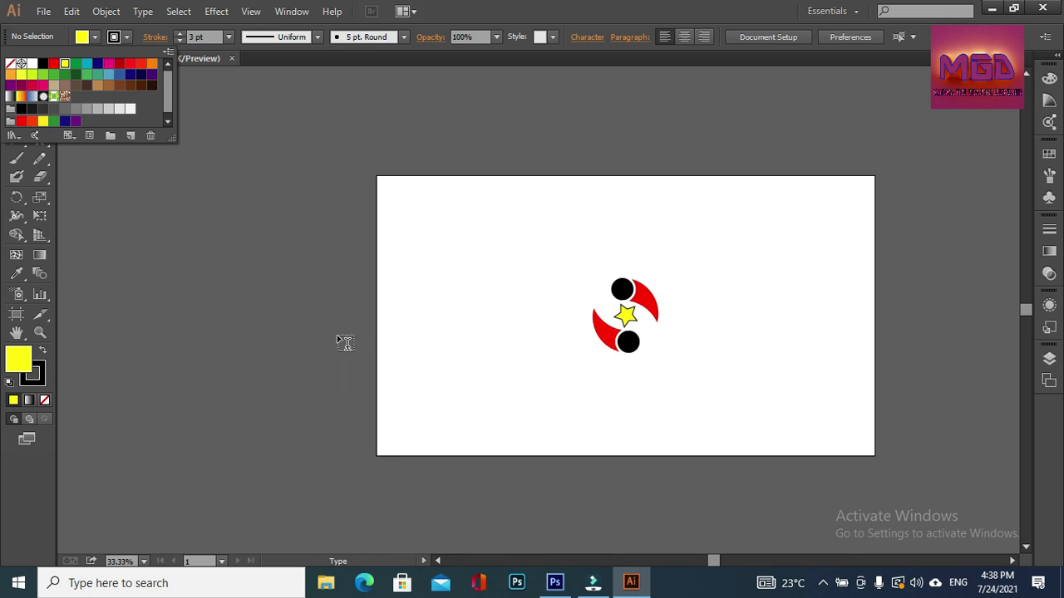
{"action": "left_click", "coordinate": [549, 394]}
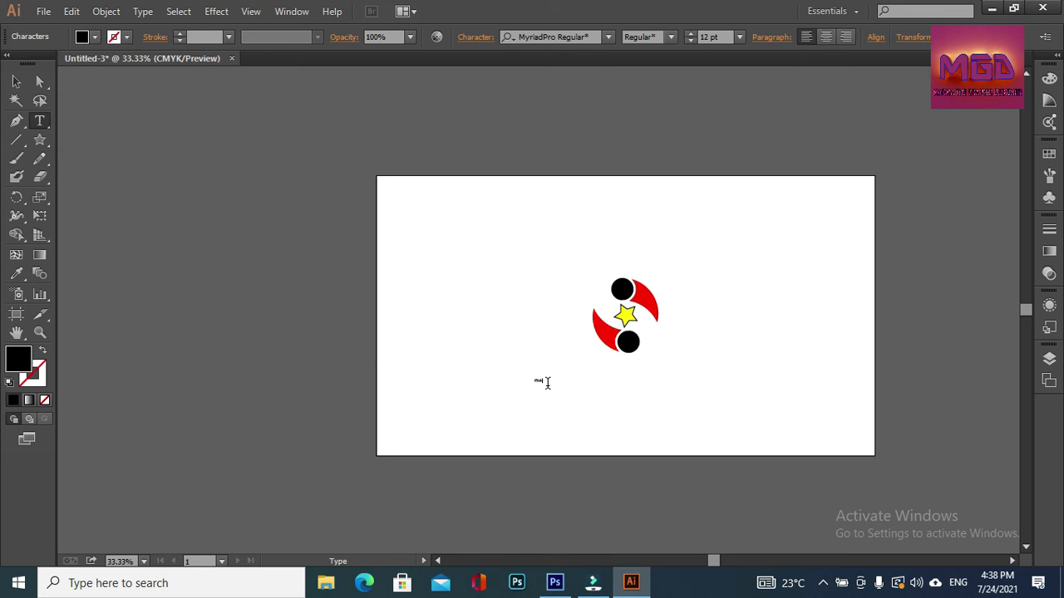
{"action": "left_click", "coordinate": [15, 81]}
{"action": "left_click_drag", "start_coordinate": [554, 389], "coordinate": [611, 415]}
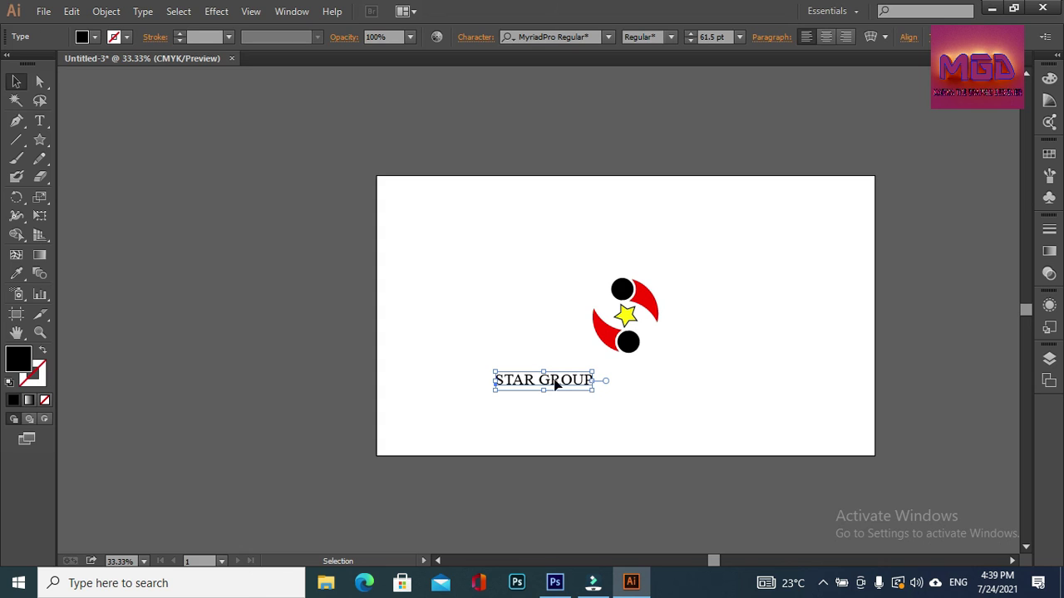
Position STAR GROUP under the logo, centred horizontally on the artboard.
{"action": "left_click_drag", "start_coordinate": [556, 382], "coordinate": [640, 381]}
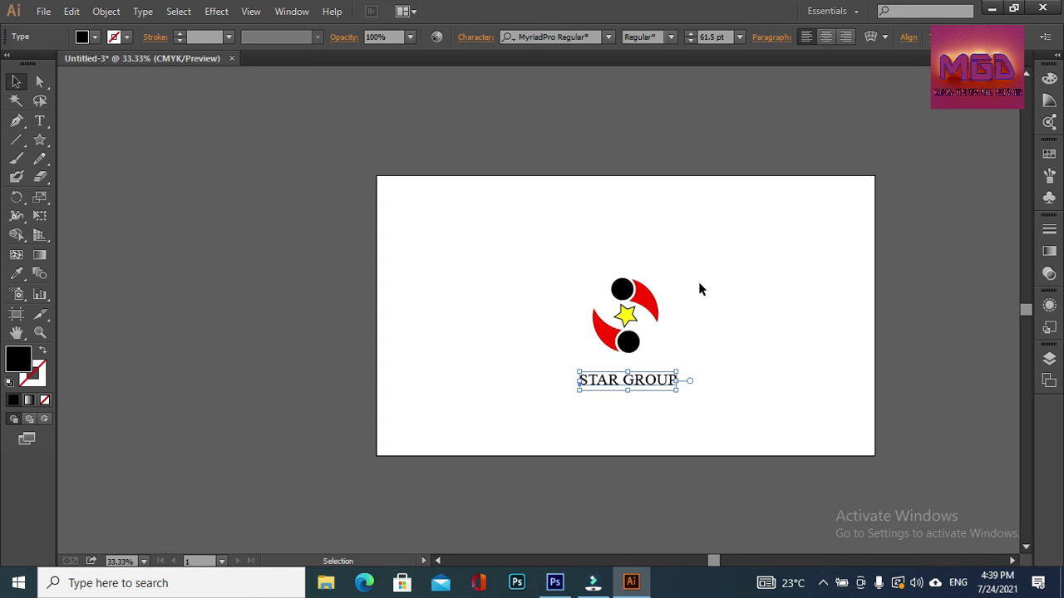
{"action": "left_click", "coordinate": [637, 382]}
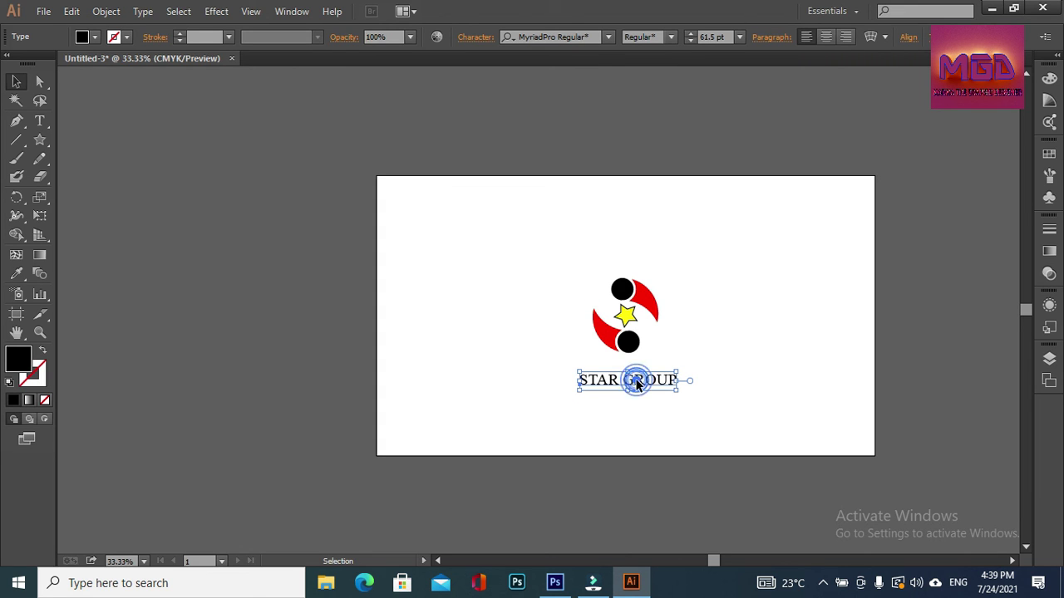
{"action": "left_click_drag", "start_coordinate": [636, 383], "coordinate": [631, 382]}
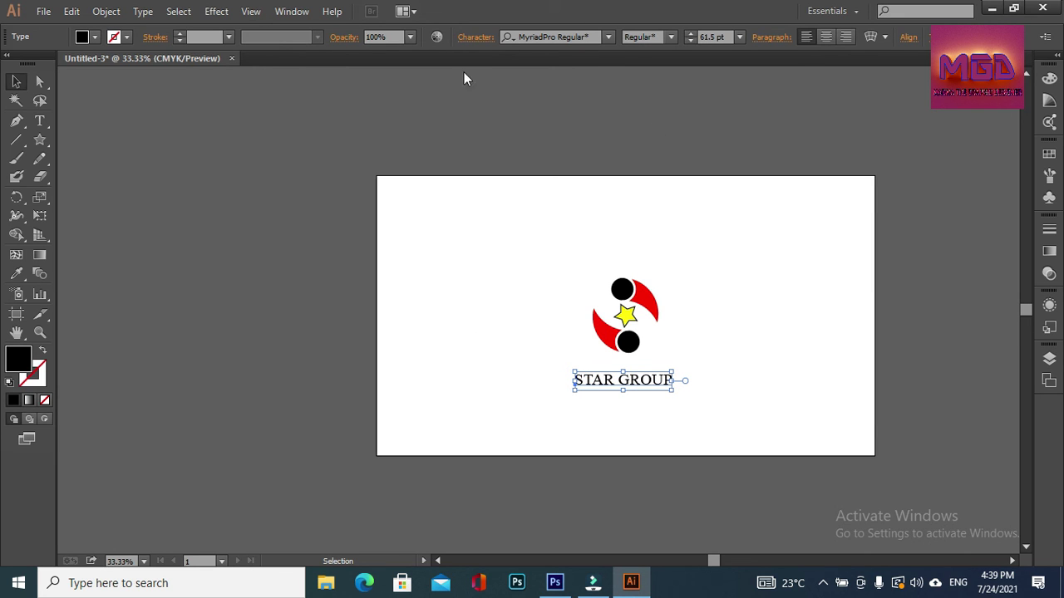
{"action": "left_click", "coordinate": [910, 38]}
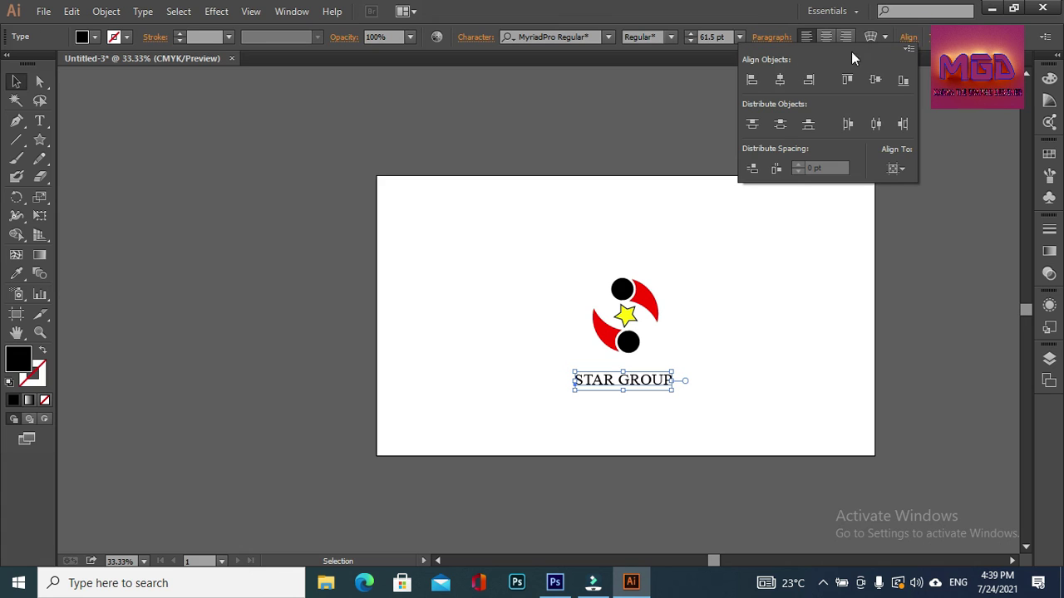
{"action": "left_click", "coordinate": [777, 80]}
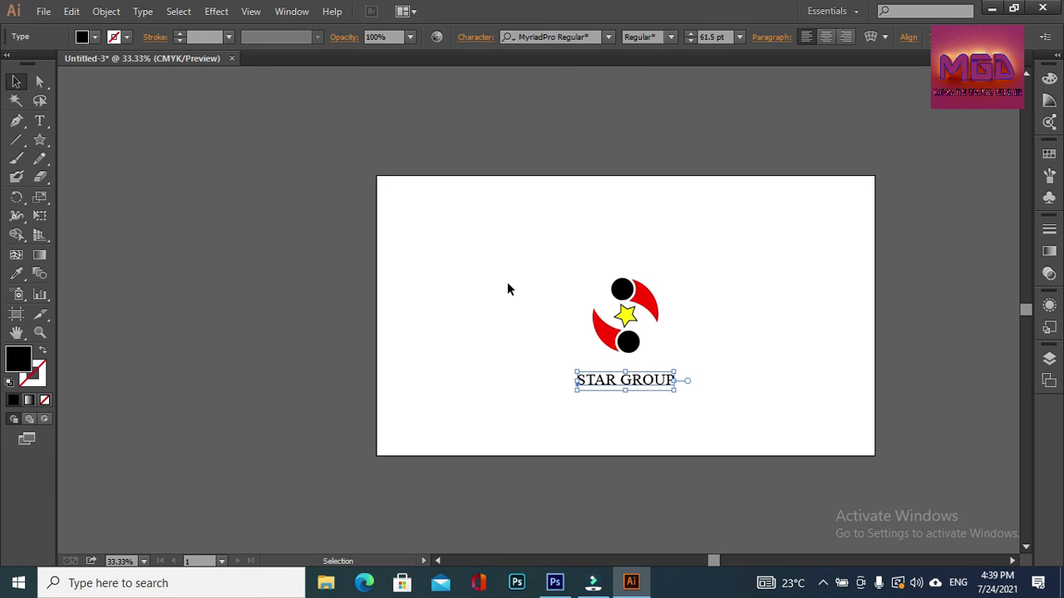
{"action": "key", "text": "Up"}
{"action": "key", "text": "Up"}
{"action": "key", "text": "Up"}
{"action": "key", "text": "Up"}
{"action": "key", "text": "Up"}
{"action": "key", "text": "Up"}
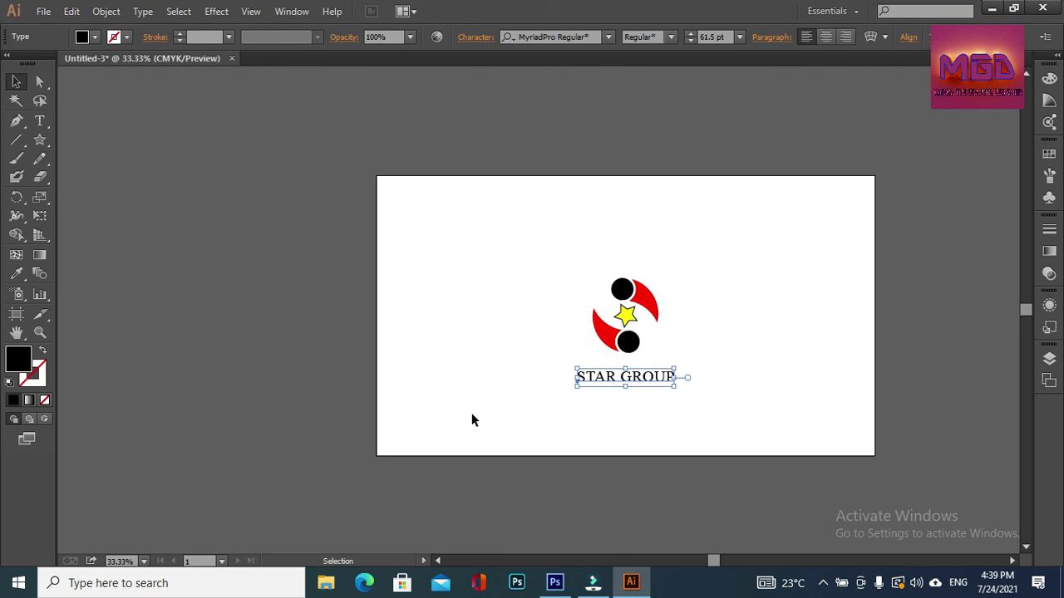
Set the STAR GROUP text to Arial Bold.
{"action": "left_click", "coordinate": [608, 38]}
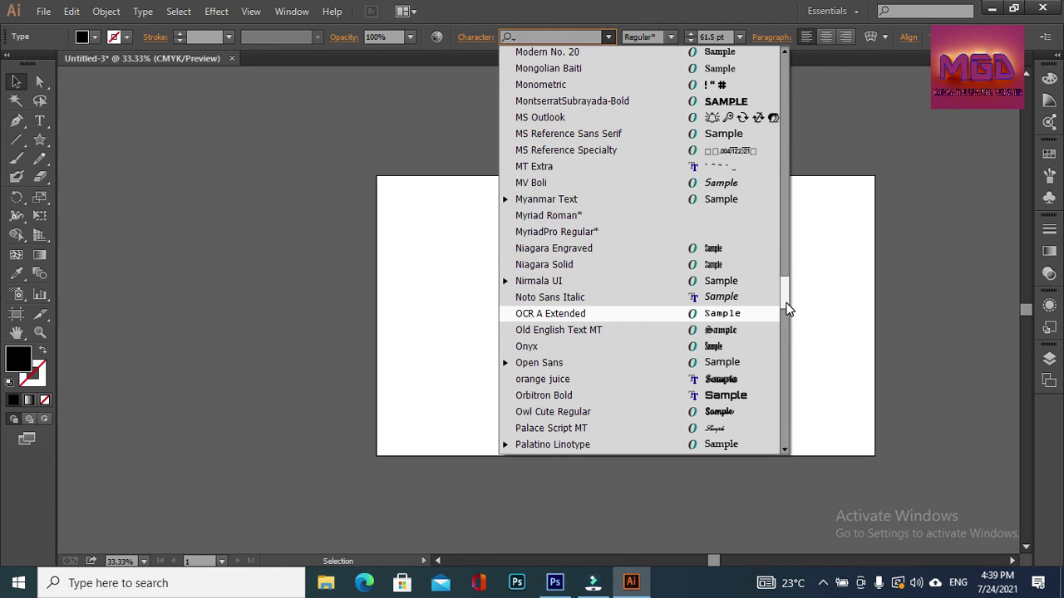
{"action": "left_click_drag", "start_coordinate": [788, 307], "coordinate": [779, 23]}
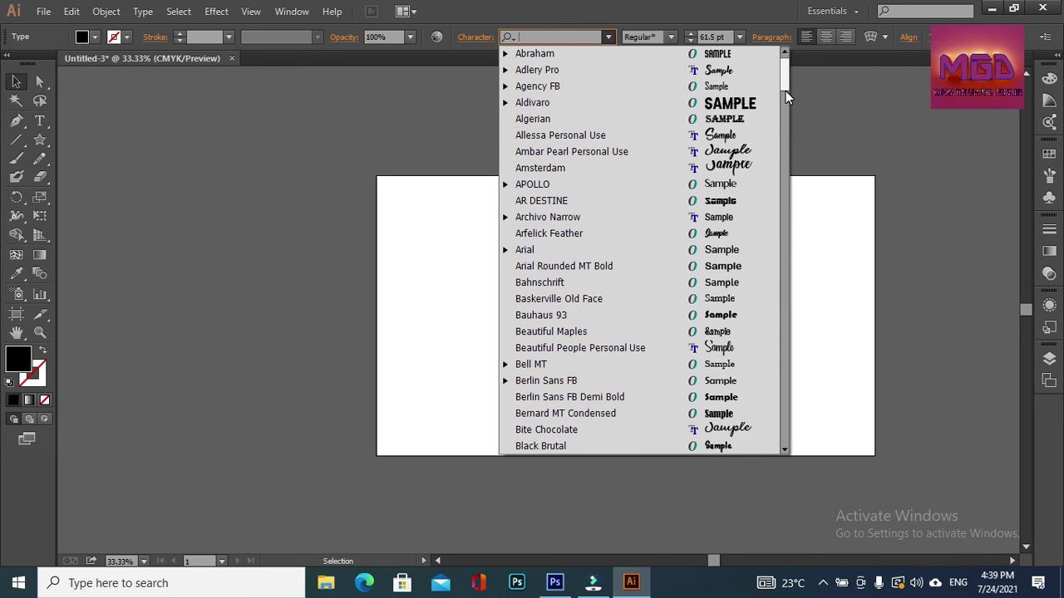
{"action": "left_click", "coordinate": [592, 249]}
{"action": "left_click", "coordinate": [670, 38]}
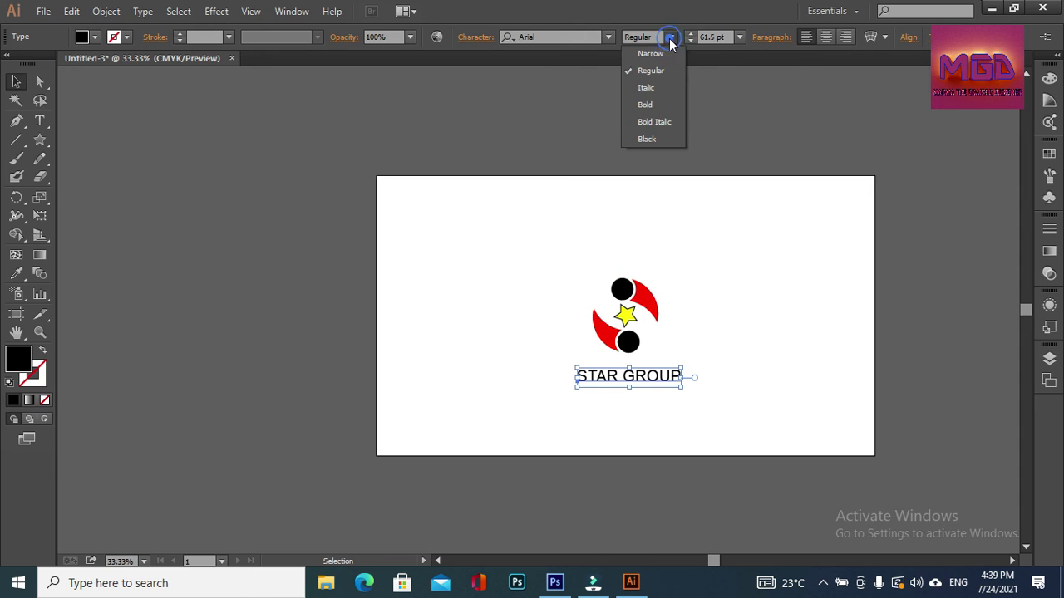
{"action": "left_click", "coordinate": [640, 110]}
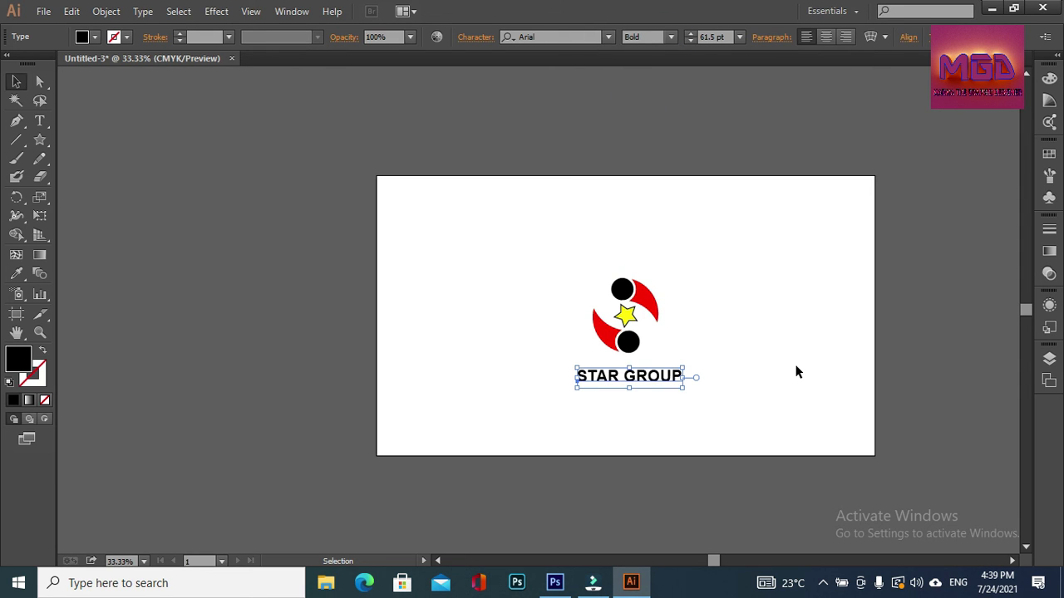
Cycle through fonts after entering 'bas', settling on Bookman Old Style.
{"action": "left_click", "coordinate": [578, 36]}
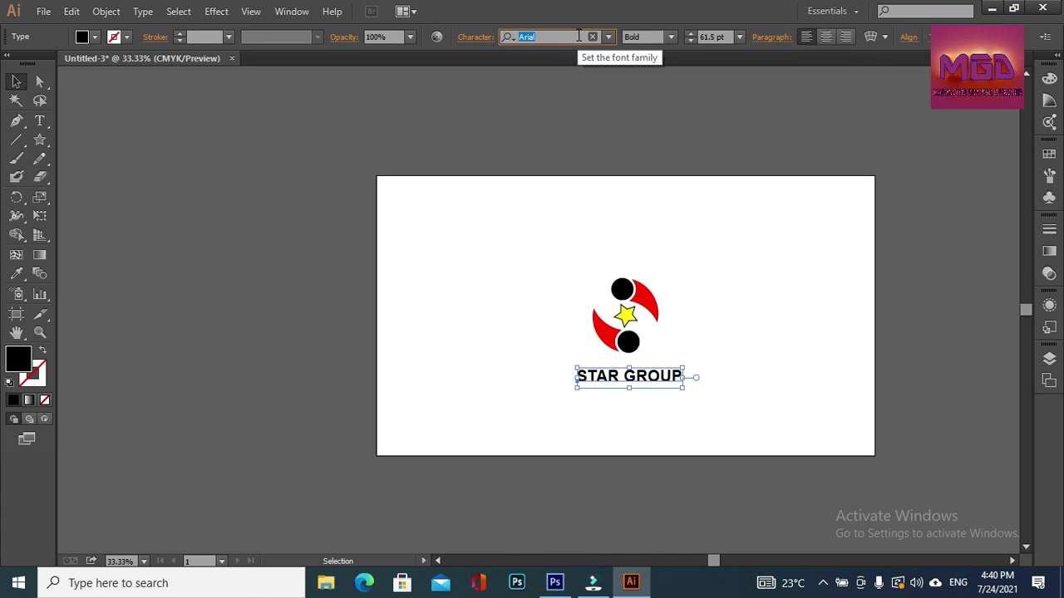
{"action": "type", "text": "bas"}
{"action": "key", "text": "Down"}
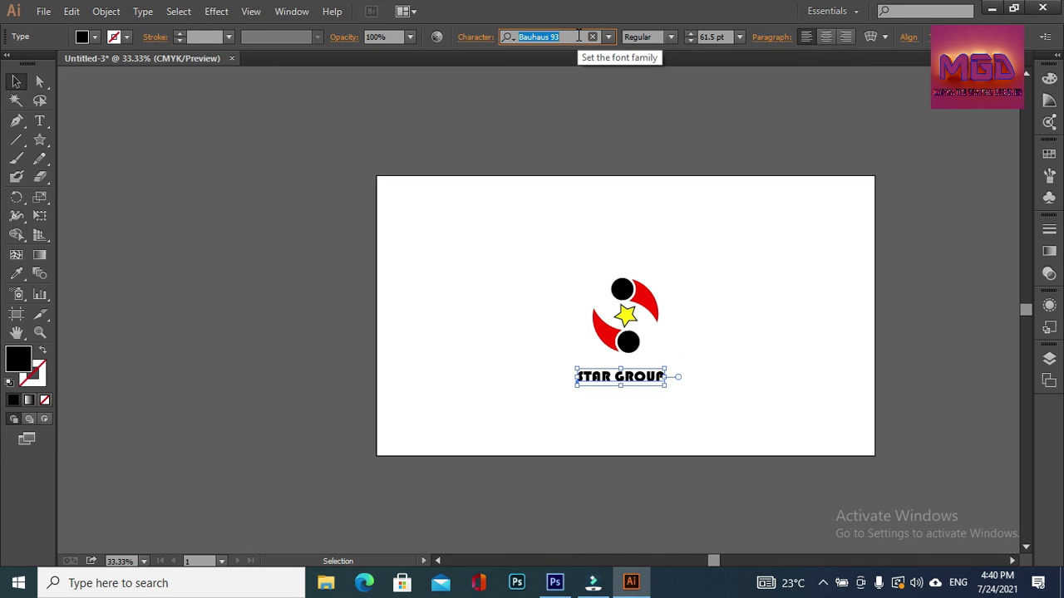
{"action": "key", "text": "Down"}
{"action": "key", "text": "Down"}
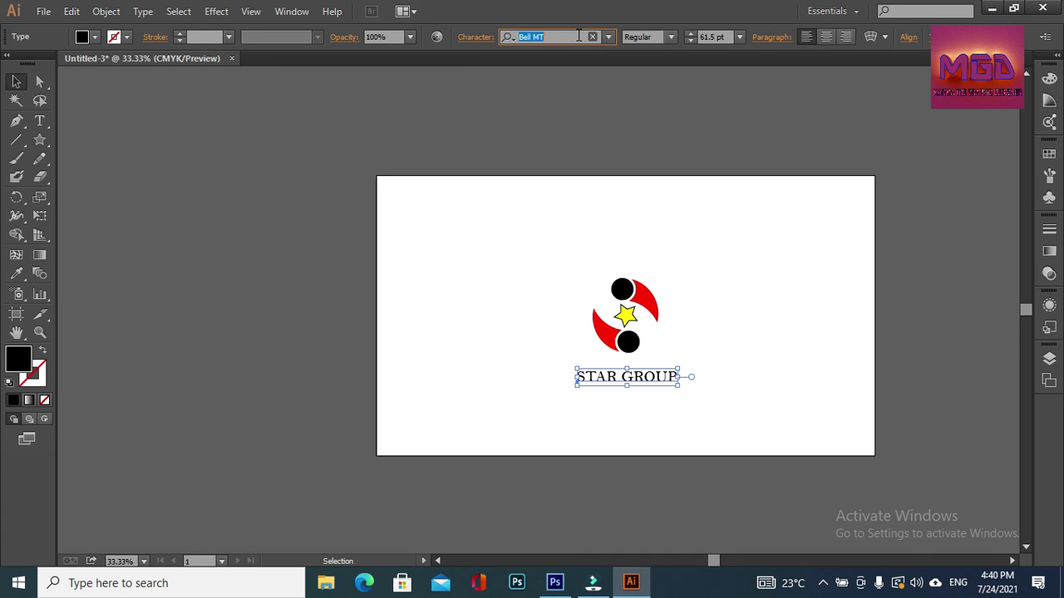
{"action": "key", "text": "Down"}
{"action": "key", "text": "Down"}
{"action": "key", "text": "Down"}
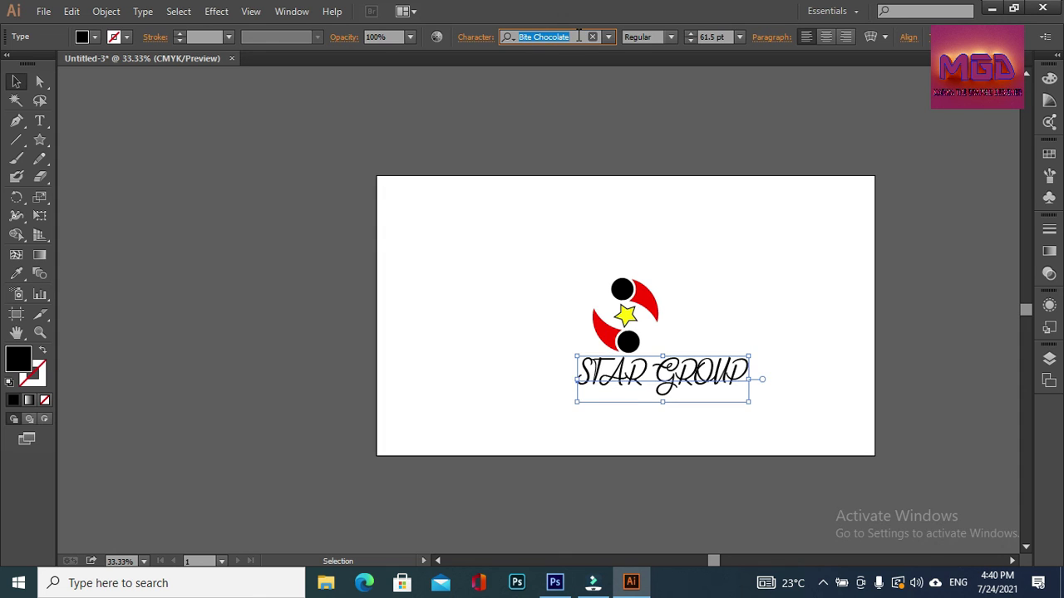
{"action": "key", "text": "Down"}
{"action": "key", "text": "Down"}
{"action": "key", "text": "Down"}
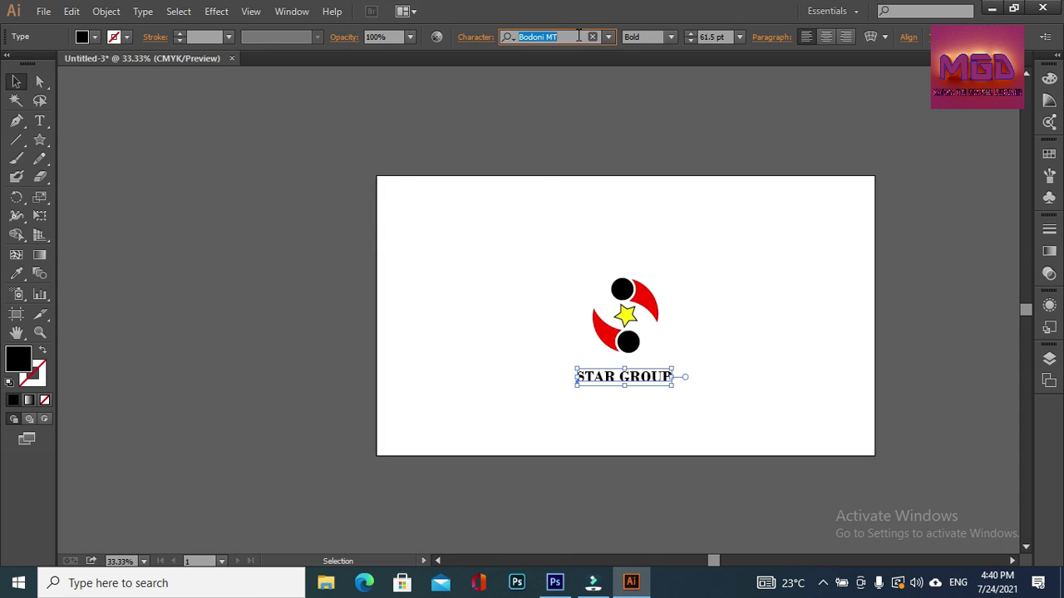
{"action": "key", "text": "Down"}
{"action": "key", "text": "Down"}
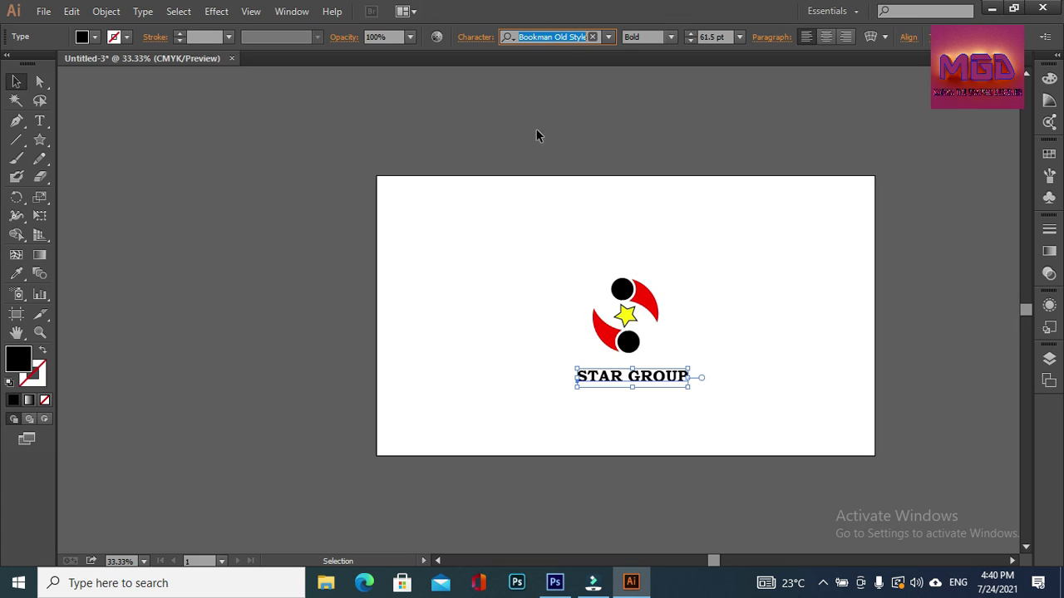
Keep the Bold style and enlarge STAR GROUP to 65 pt.
{"action": "left_click", "coordinate": [672, 40]}
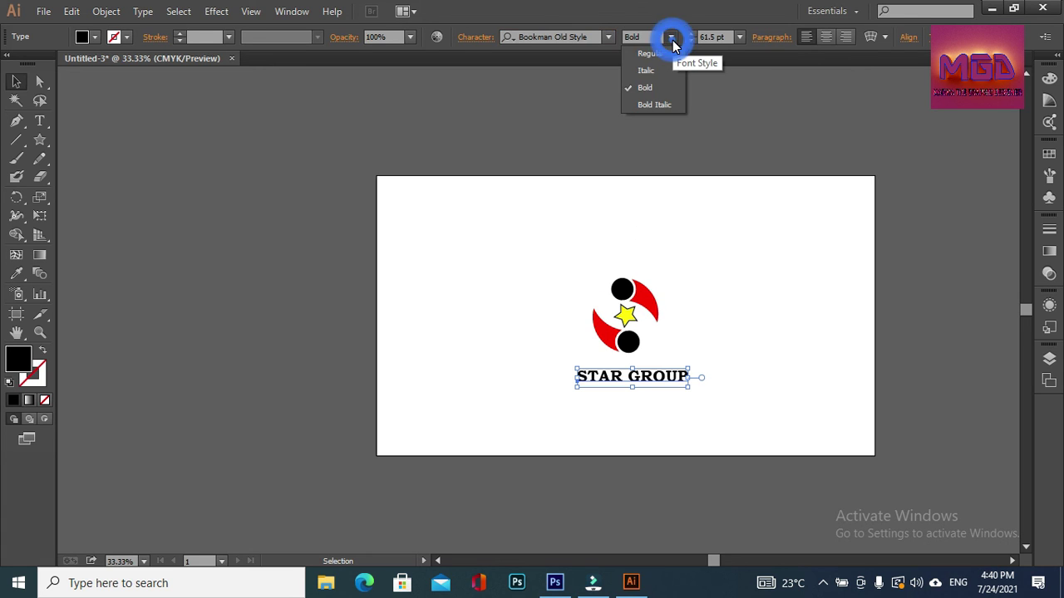
{"action": "left_click", "coordinate": [672, 40]}
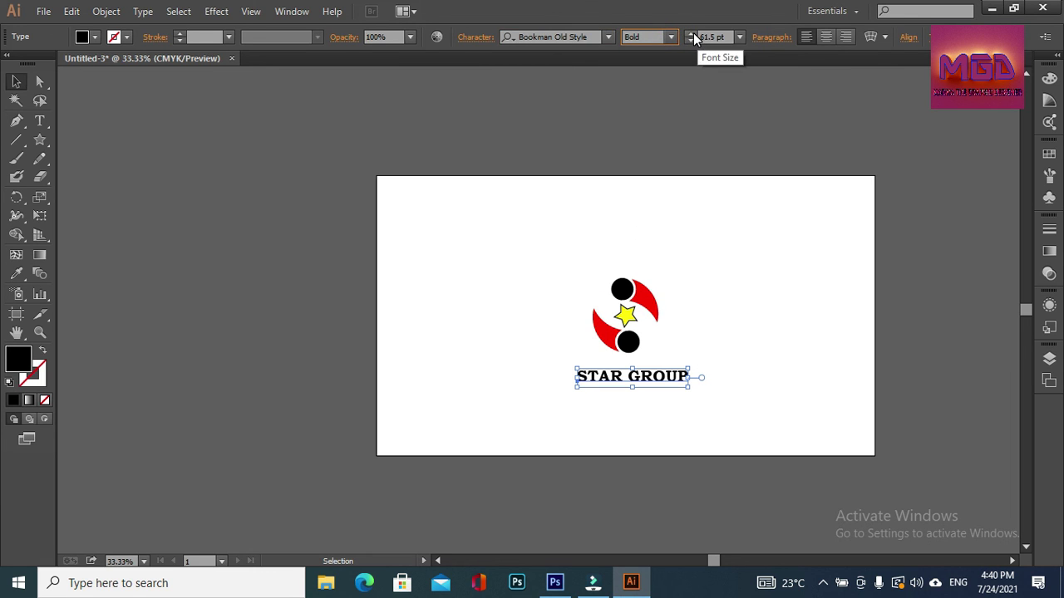
{"action": "left_click", "coordinate": [691, 34]}
{"action": "left_click", "coordinate": [691, 34]}
Centre the STAR GROUP text horizontally on the artboard.
{"action": "left_click_drag", "start_coordinate": [653, 379], "coordinate": [637, 380]}
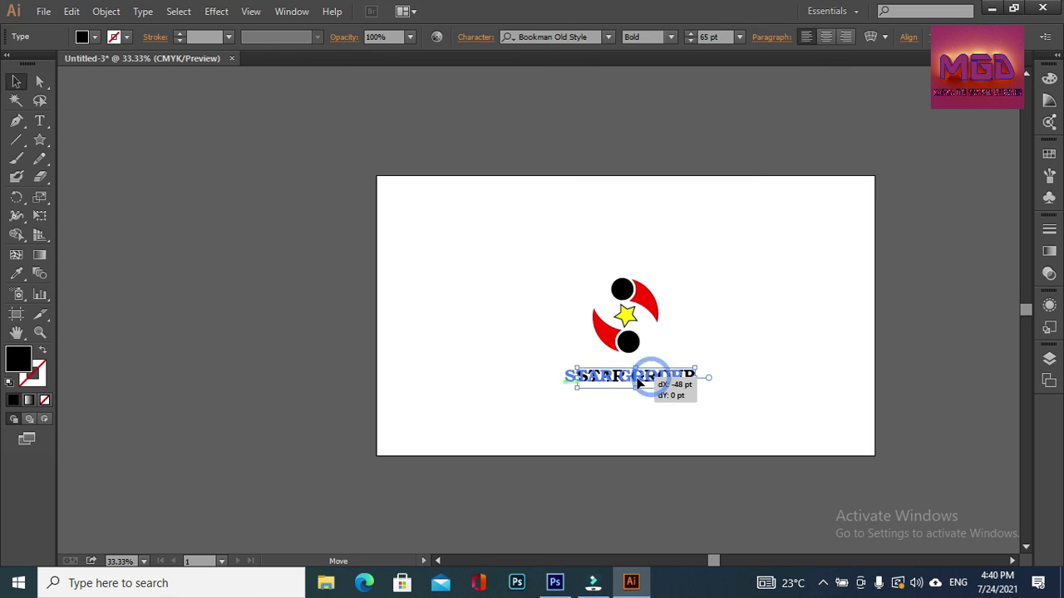
{"action": "left_click", "coordinate": [908, 38]}
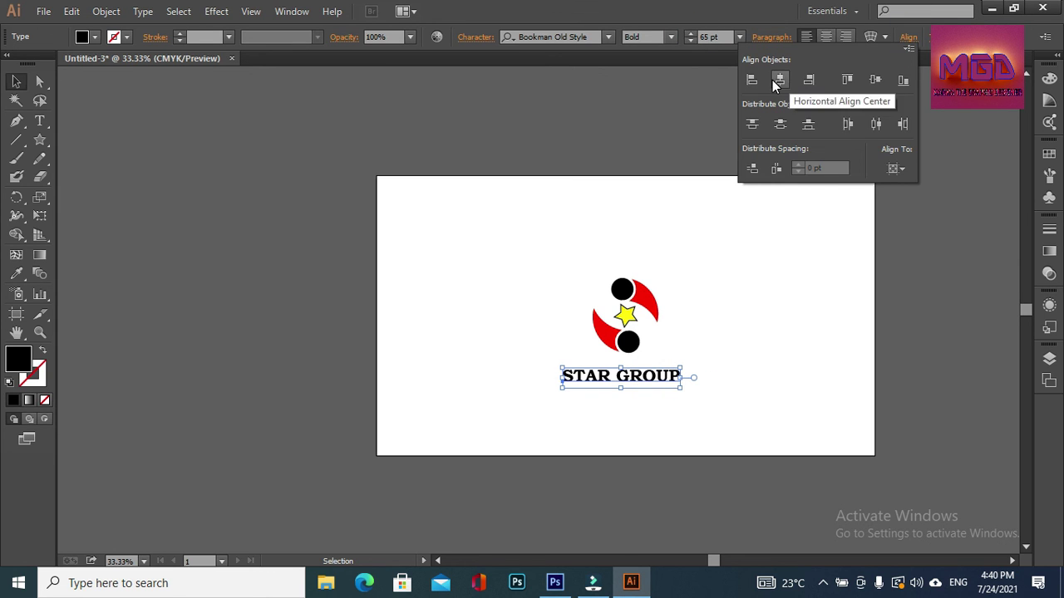
{"action": "left_click", "coordinate": [776, 79]}
{"action": "left_click", "coordinate": [778, 361]}
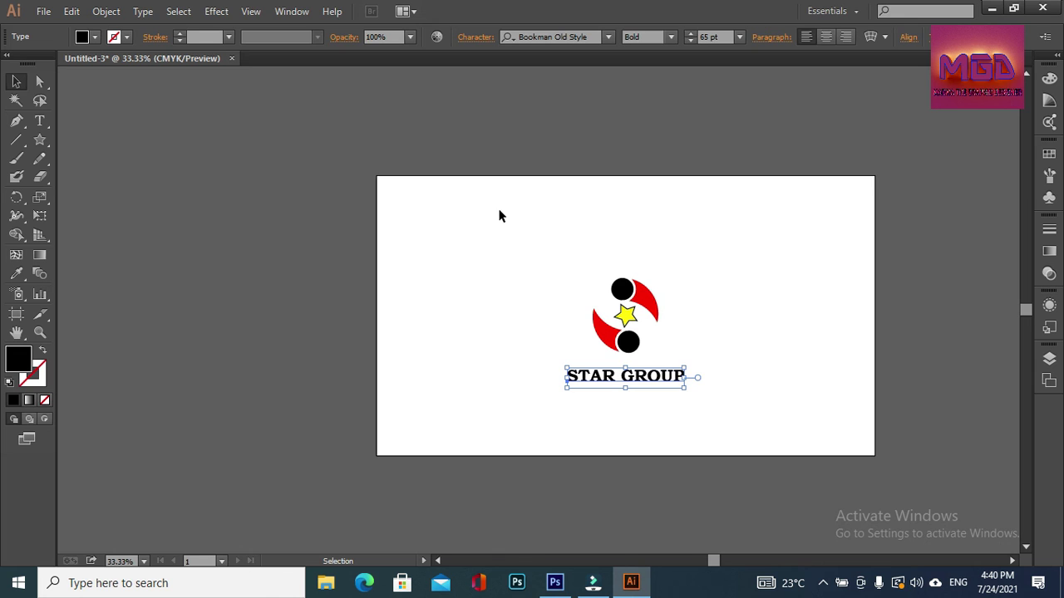
Group the logo with the text and centre the group vertically on the artboard.
{"action": "left_click_drag", "start_coordinate": [499, 216], "coordinate": [723, 437]}
{"action": "right_click", "coordinate": [641, 295]}
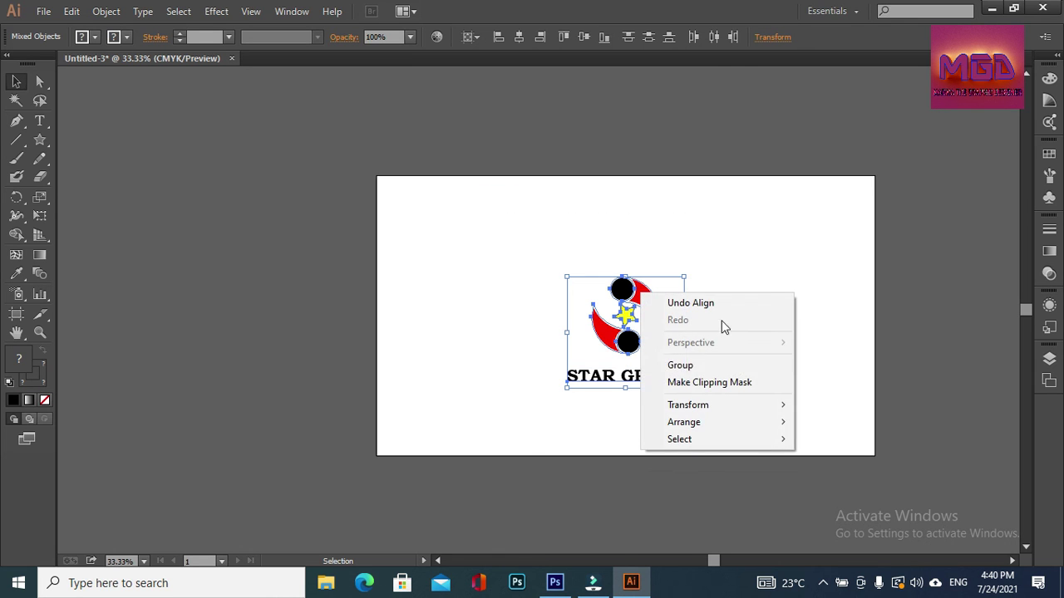
{"action": "left_click", "coordinate": [703, 366]}
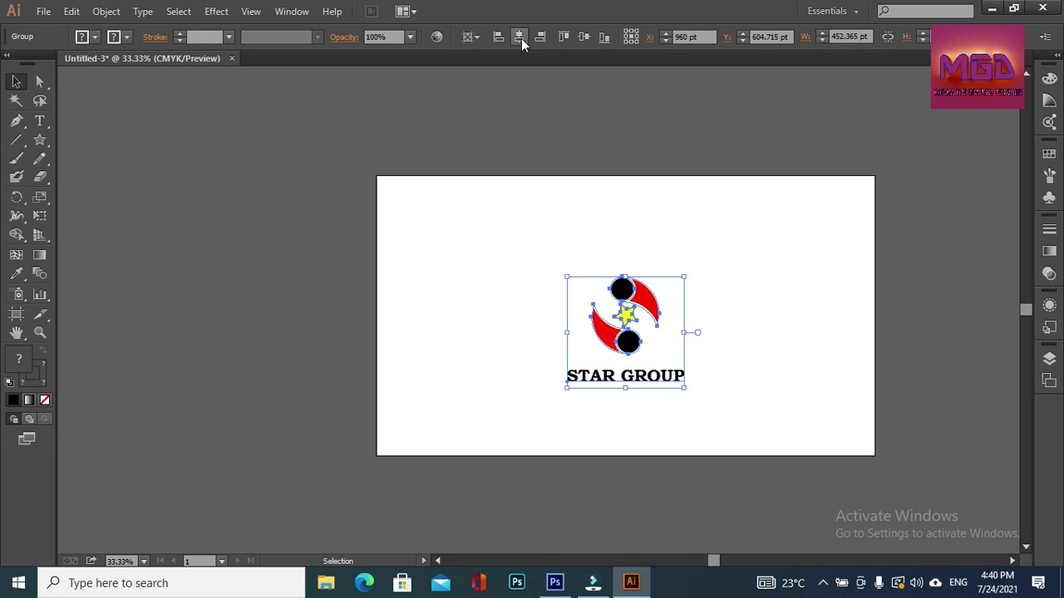
{"action": "left_click", "coordinate": [583, 36]}
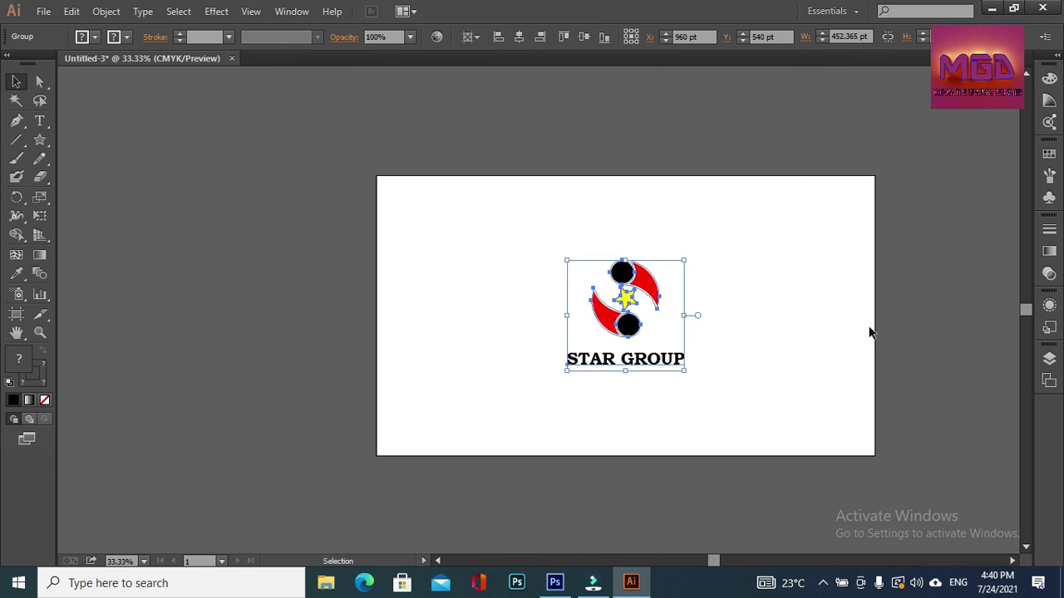
{"action": "left_click", "coordinate": [793, 333]}
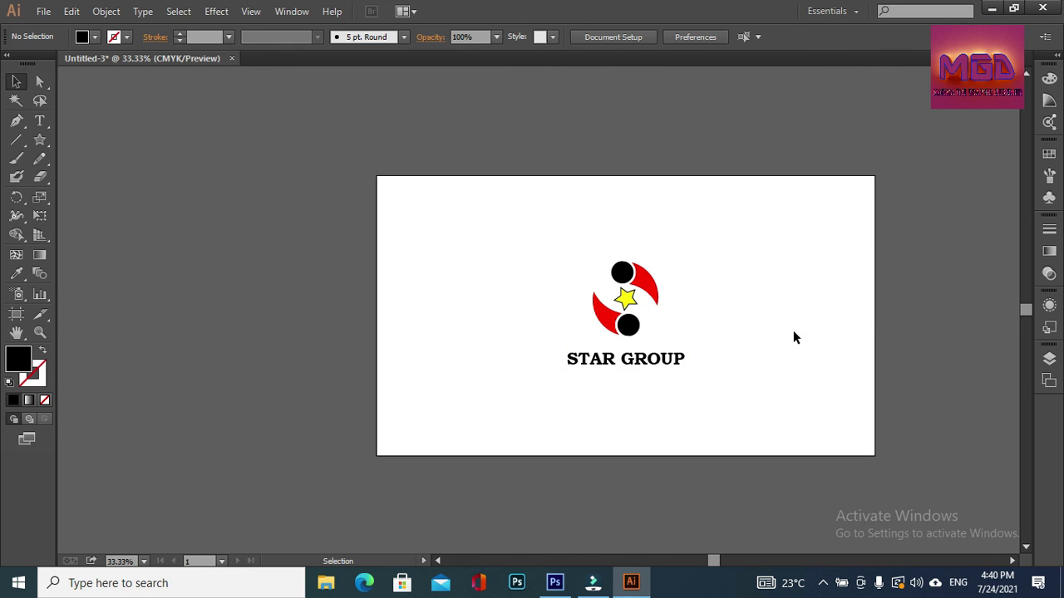
Ungroup the logo from the text, then ungroup the swirl logo's parts.
{"action": "left_click", "coordinate": [625, 280]}
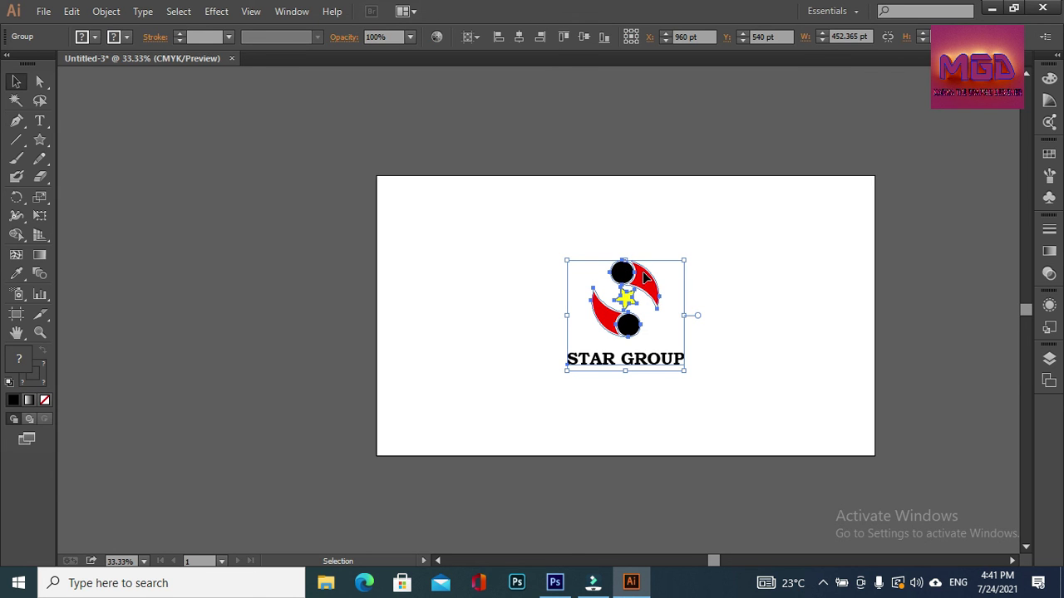
{"action": "right_click", "coordinate": [645, 277]}
{"action": "mouse_move", "coordinate": [691, 386]}
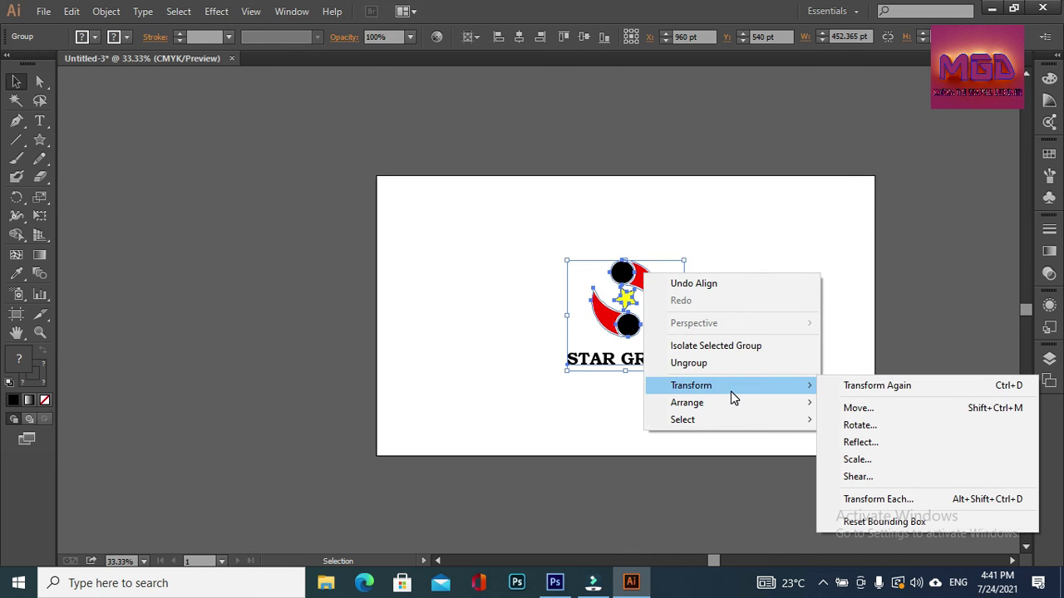
{"action": "left_click", "coordinate": [713, 363]}
{"action": "left_click", "coordinate": [724, 277]}
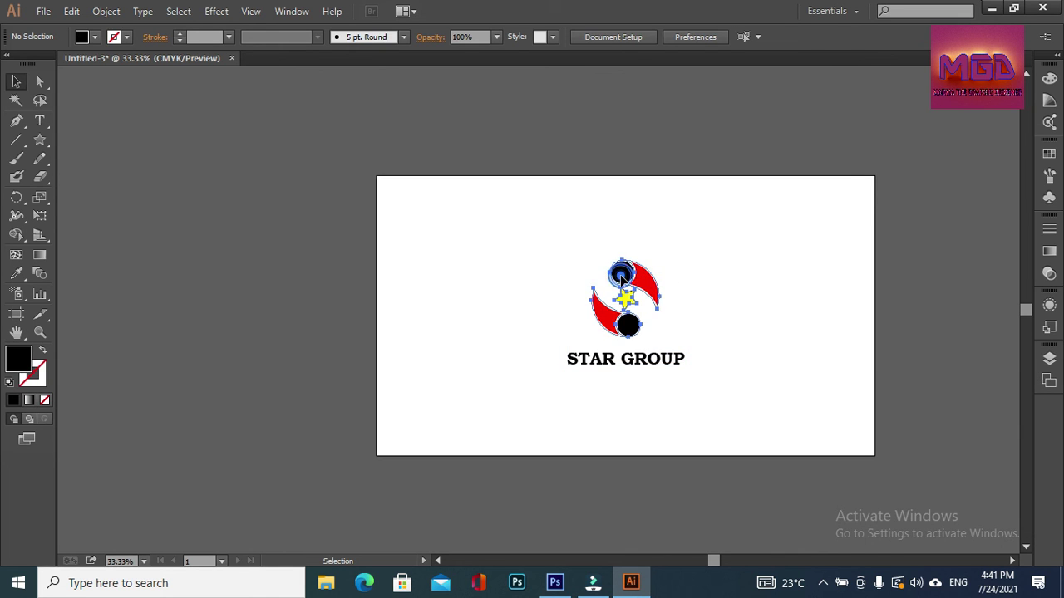
{"action": "left_click", "coordinate": [622, 277]}
{"action": "right_click", "coordinate": [620, 275]}
{"action": "left_click", "coordinate": [677, 364]}
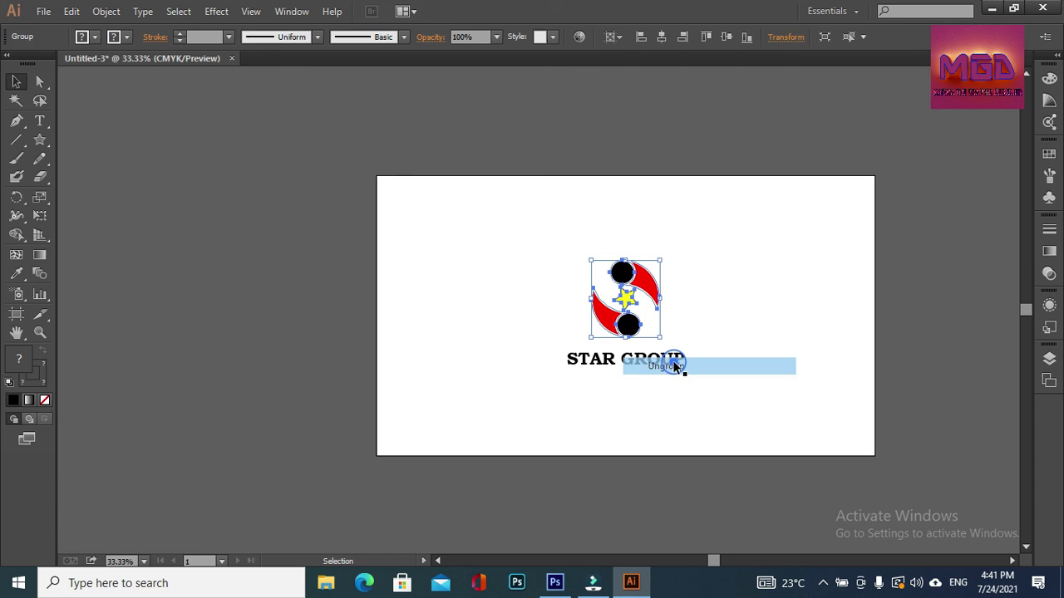
{"action": "left_click", "coordinate": [664, 208]}
{"action": "left_click", "coordinate": [621, 273]}
{"action": "right_click", "coordinate": [622, 266]}
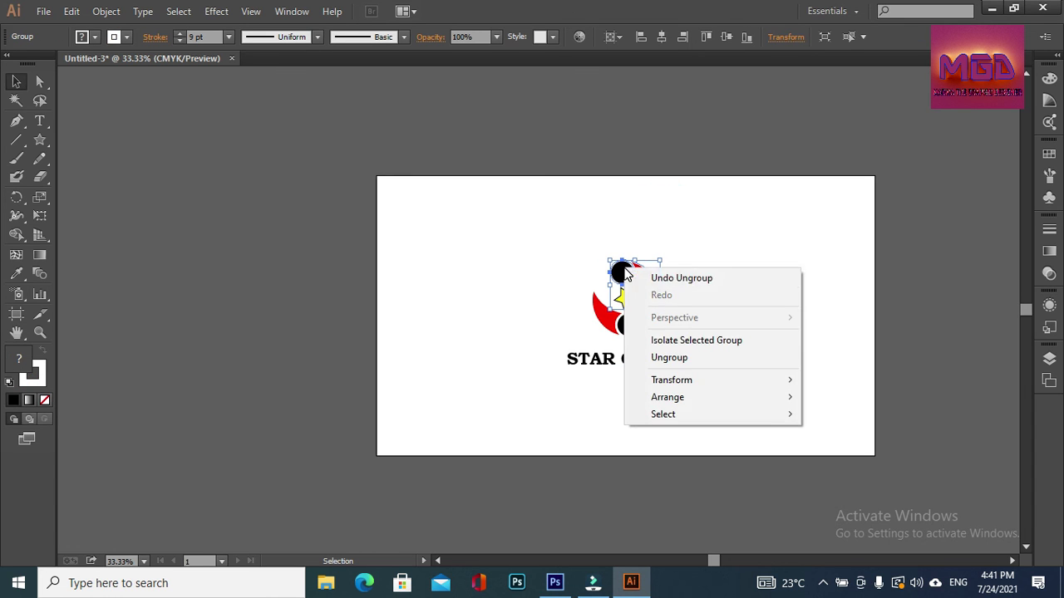
Separate the top circle from its swoosh and fill it white.
{"action": "left_click", "coordinate": [670, 358]}
{"action": "left_click", "coordinate": [703, 279]}
{"action": "left_click", "coordinate": [625, 273]}
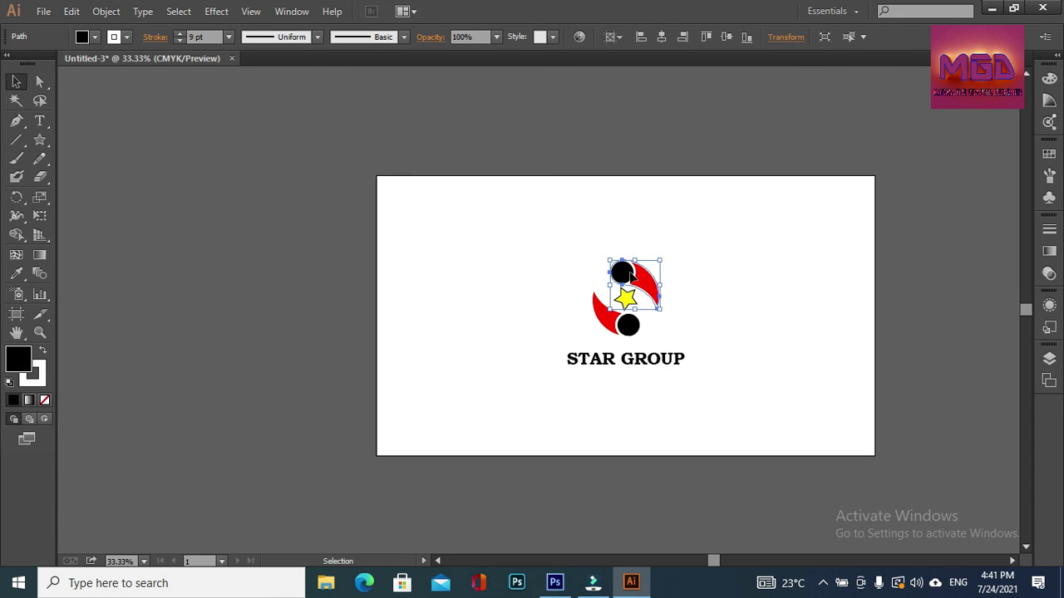
{"action": "right_click", "coordinate": [628, 274]}
{"action": "left_click", "coordinate": [757, 224]}
{"action": "left_click", "coordinate": [757, 224]}
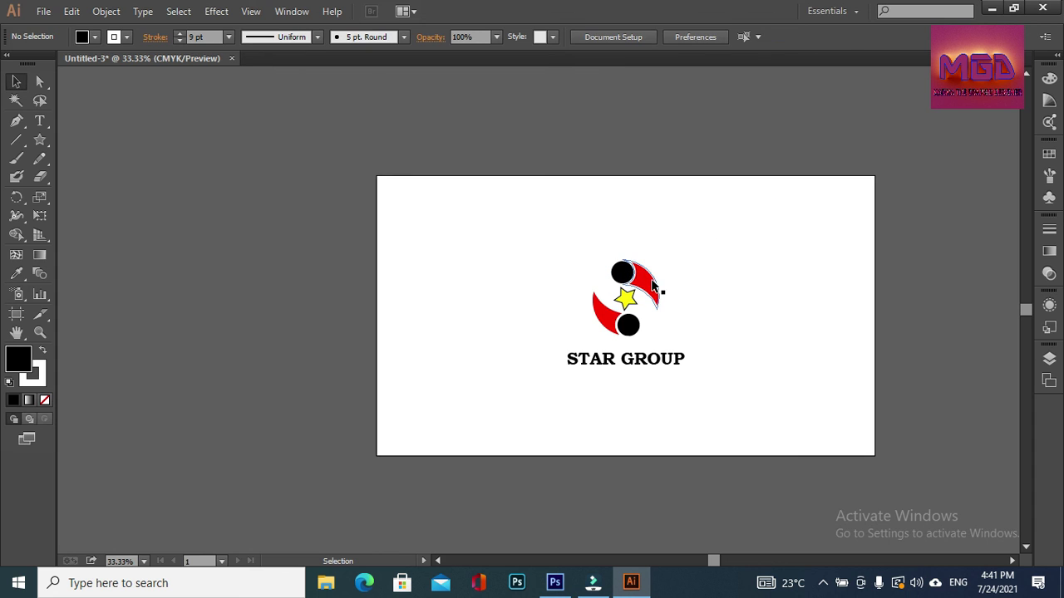
{"action": "left_click", "coordinate": [653, 285]}
{"action": "left_click", "coordinate": [620, 276]}
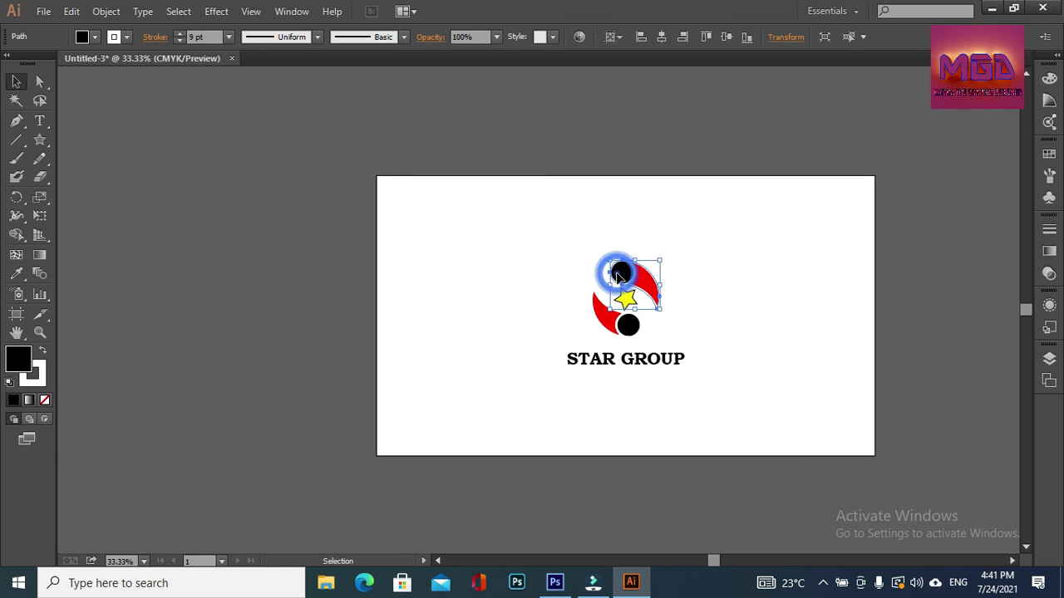
{"action": "left_click", "coordinate": [689, 247]}
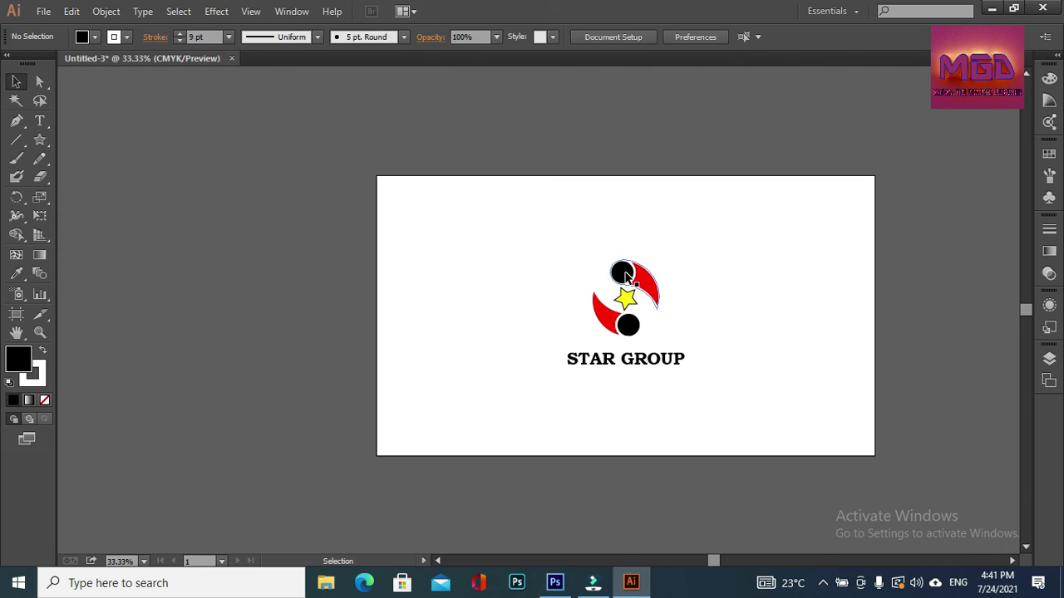
{"action": "left_click", "coordinate": [625, 276]}
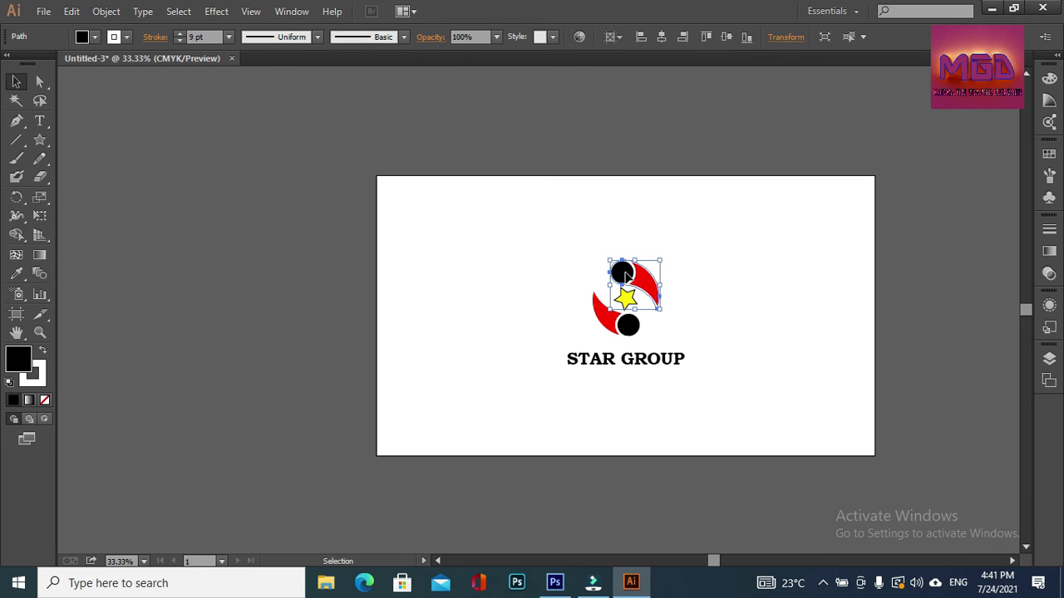
{"action": "left_click", "coordinate": [94, 37]}
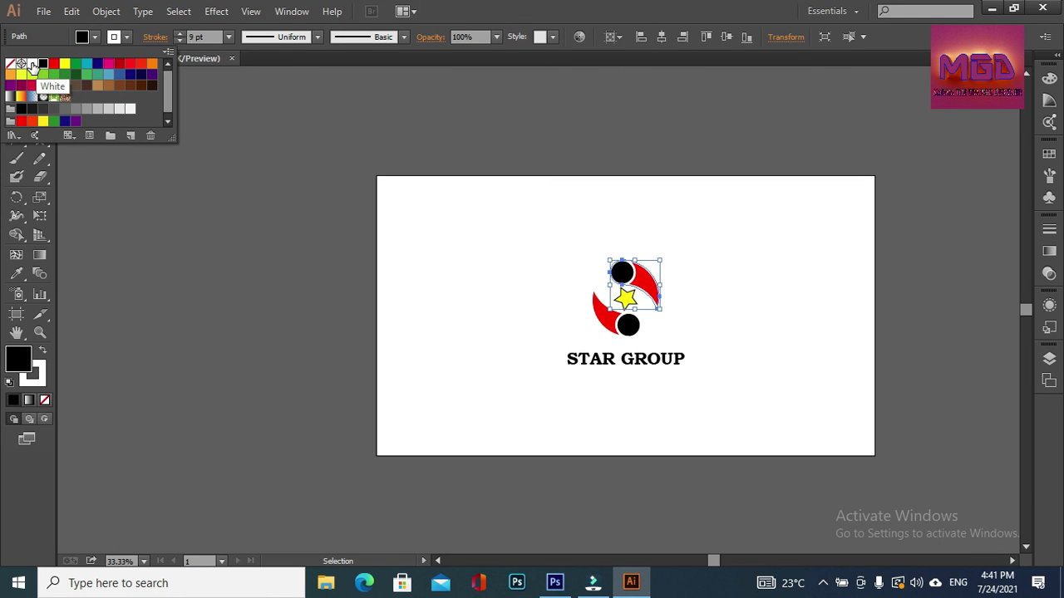
{"action": "left_click", "coordinate": [31, 64]}
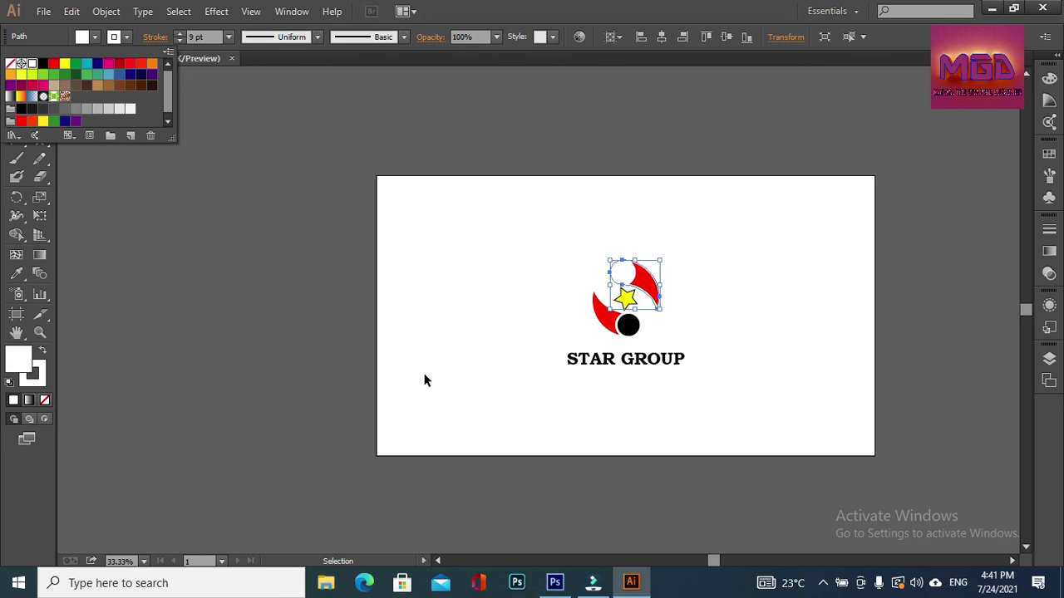
{"action": "left_click", "coordinate": [712, 347]}
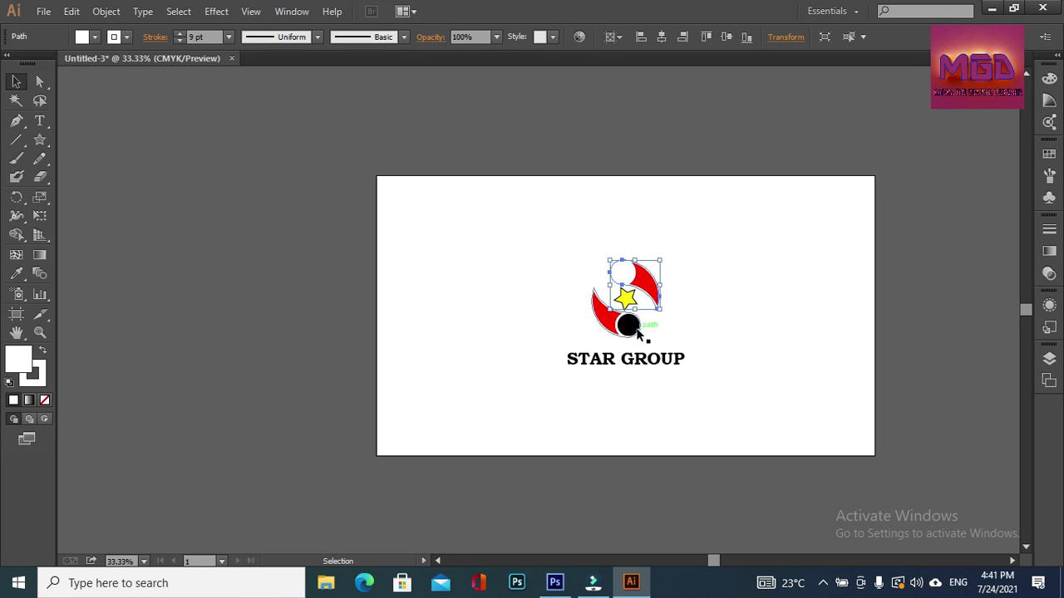
Ungroup the bottom circle from its swoosh and fill it white.
{"action": "left_click", "coordinate": [629, 326]}
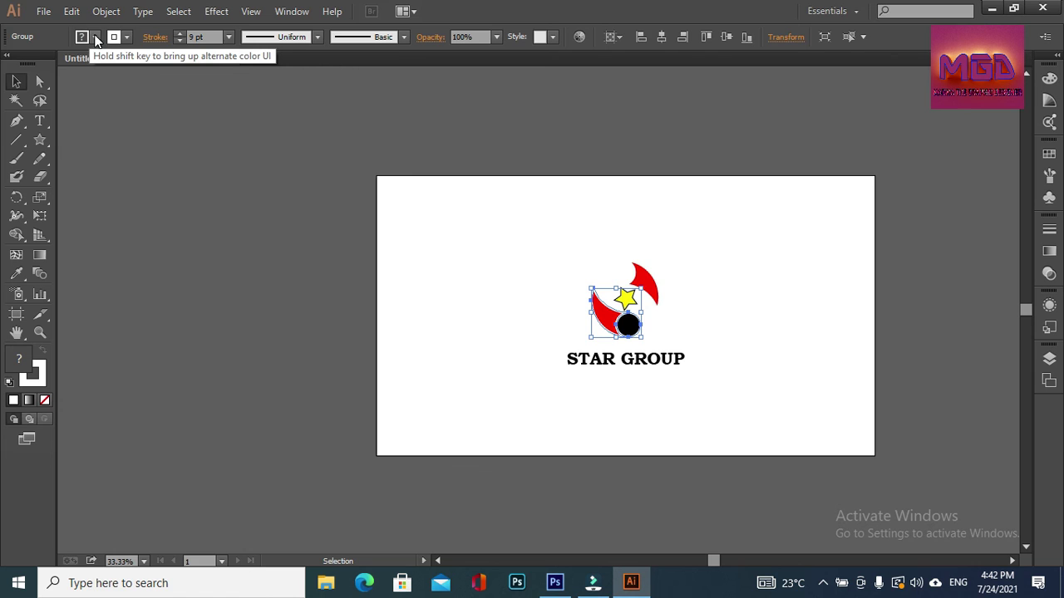
{"action": "left_click", "coordinate": [95, 37]}
{"action": "left_click", "coordinate": [435, 389]}
{"action": "right_click", "coordinate": [628, 330]}
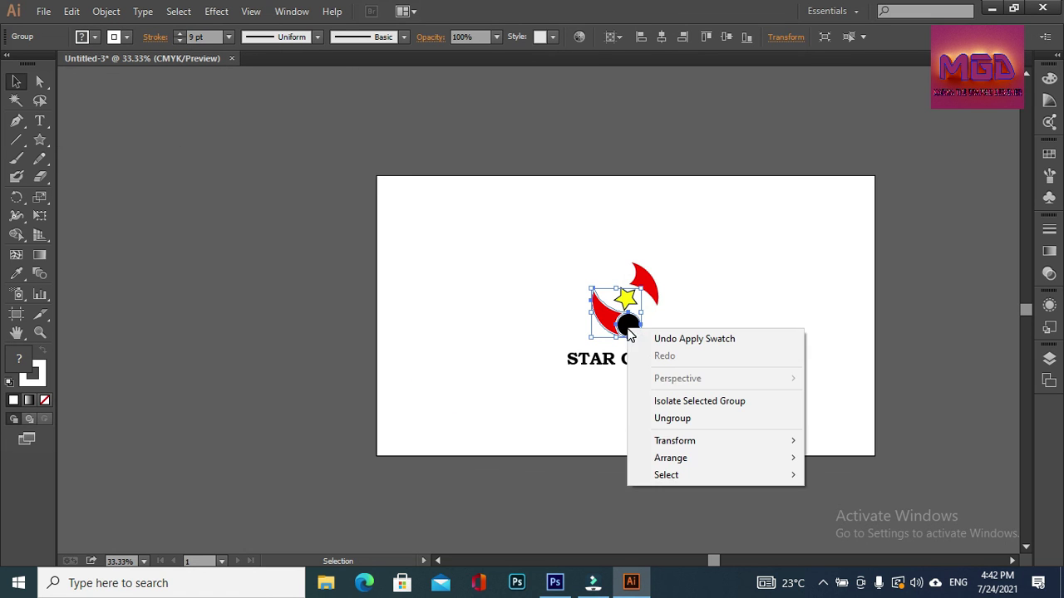
{"action": "left_click", "coordinate": [689, 418]}
{"action": "left_click", "coordinate": [425, 307]}
{"action": "left_click", "coordinate": [629, 332]}
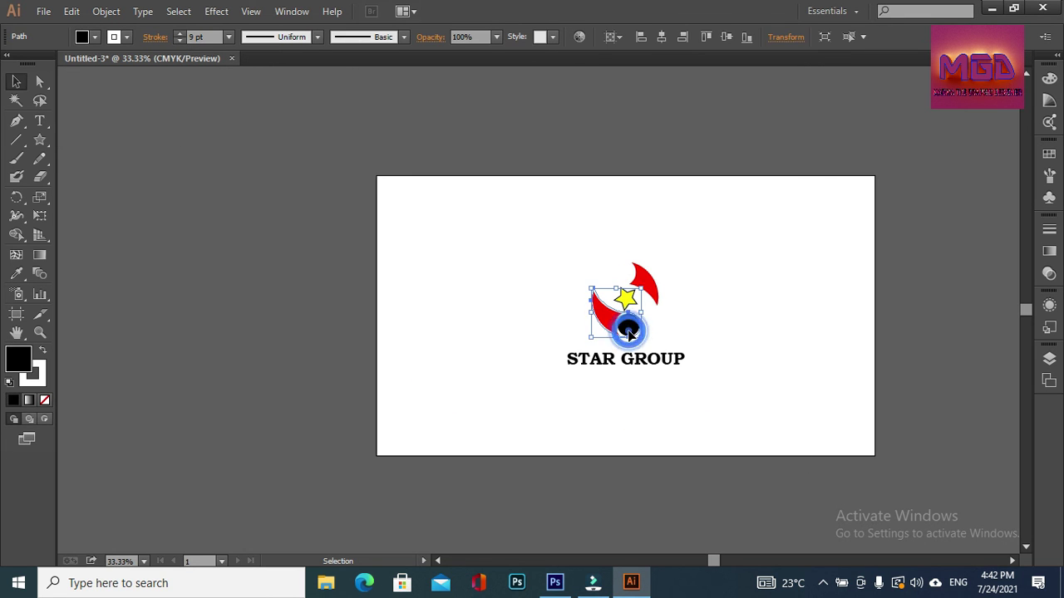
{"action": "left_click", "coordinate": [96, 37]}
{"action": "left_click", "coordinate": [31, 63]}
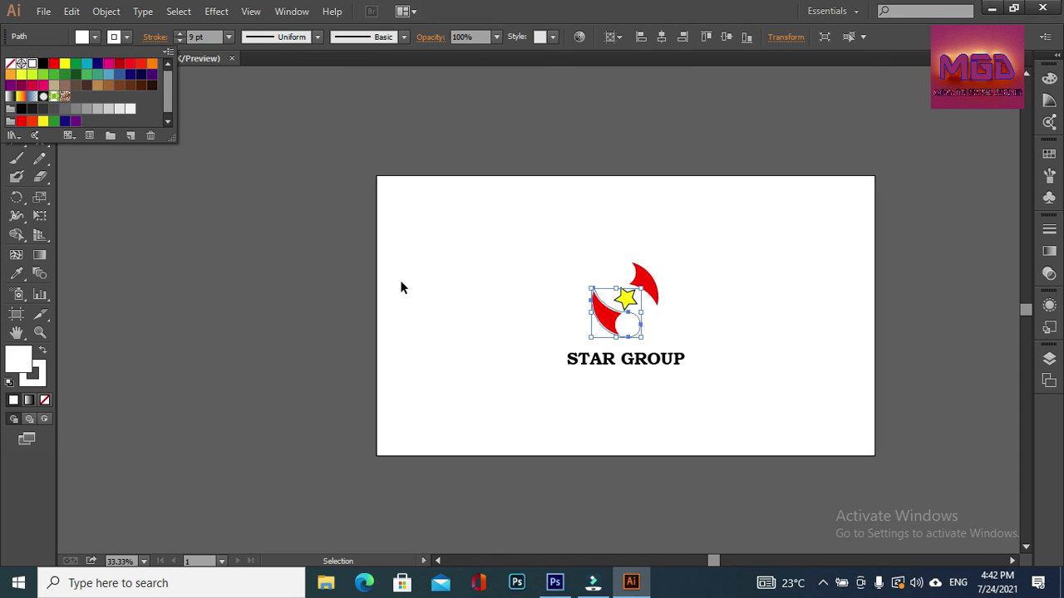
{"action": "left_click", "coordinate": [415, 294]}
{"action": "left_click", "coordinate": [760, 216]}
Give the yellow star a white outline.
{"action": "left_click", "coordinate": [630, 301]}
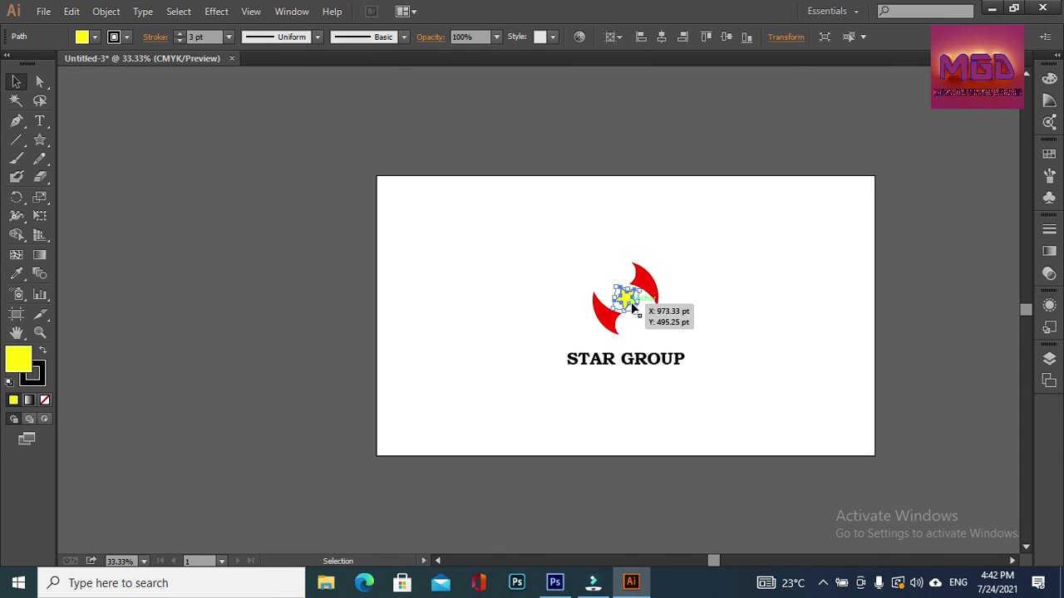
{"action": "left_click", "coordinate": [95, 36]}
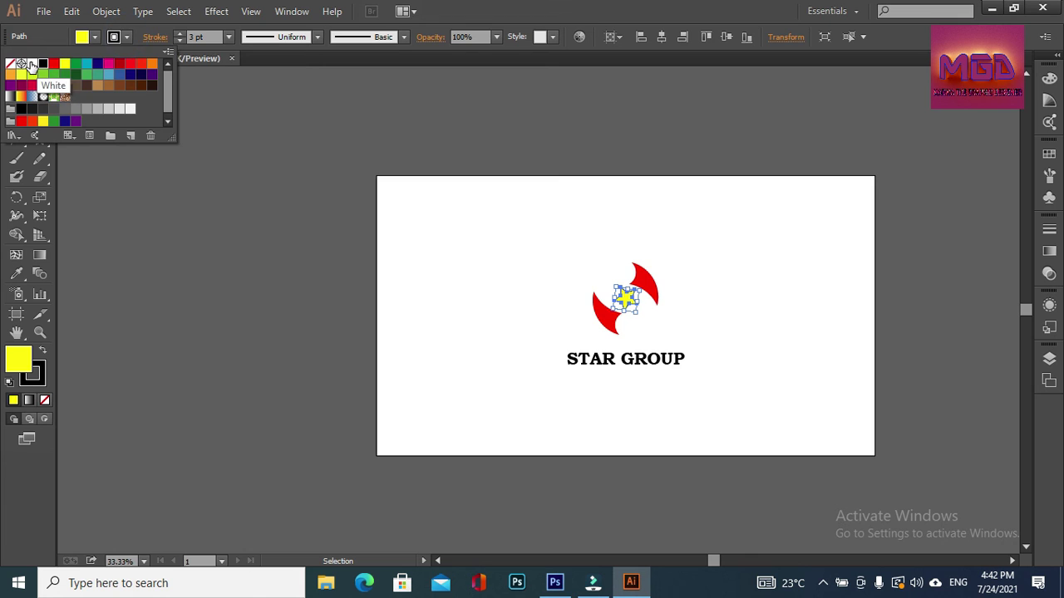
{"action": "left_click", "coordinate": [32, 65]}
{"action": "left_click", "coordinate": [401, 329]}
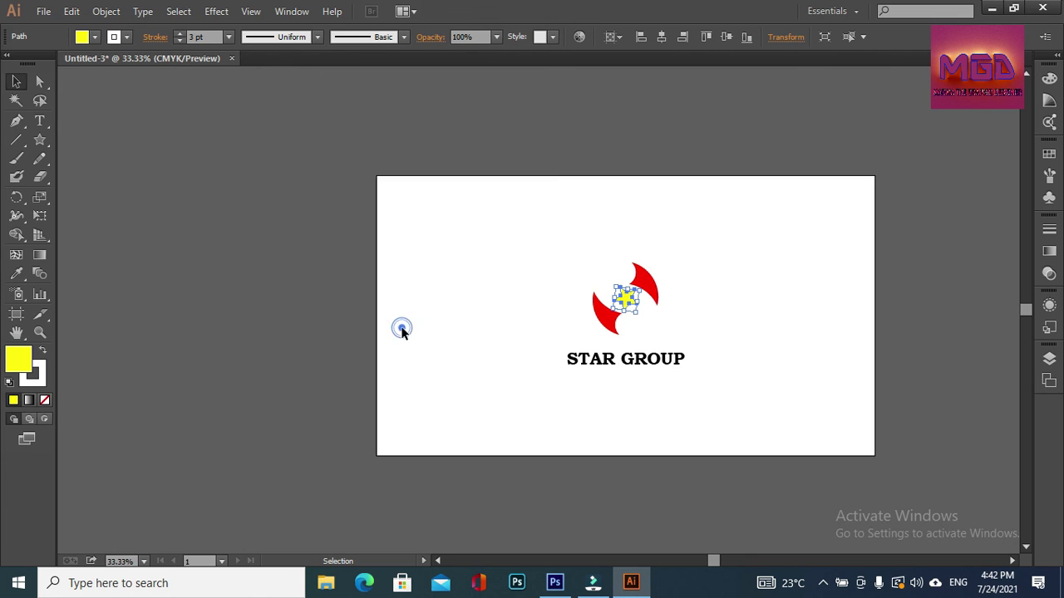
Fill the STAR GROUP text white.
{"action": "left_click", "coordinate": [610, 358]}
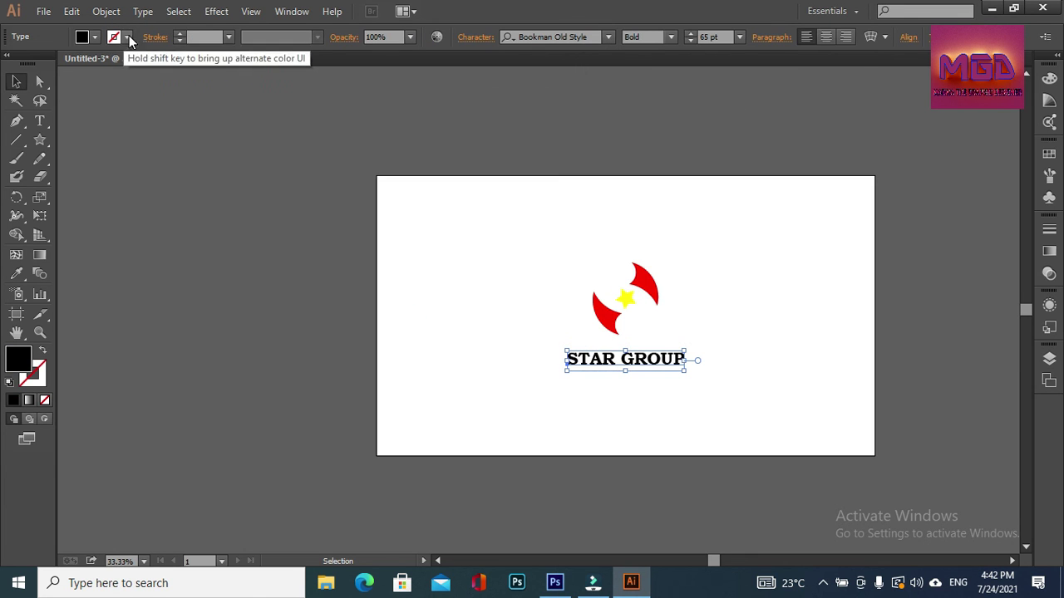
{"action": "left_click", "coordinate": [95, 37]}
{"action": "left_click", "coordinate": [32, 65]}
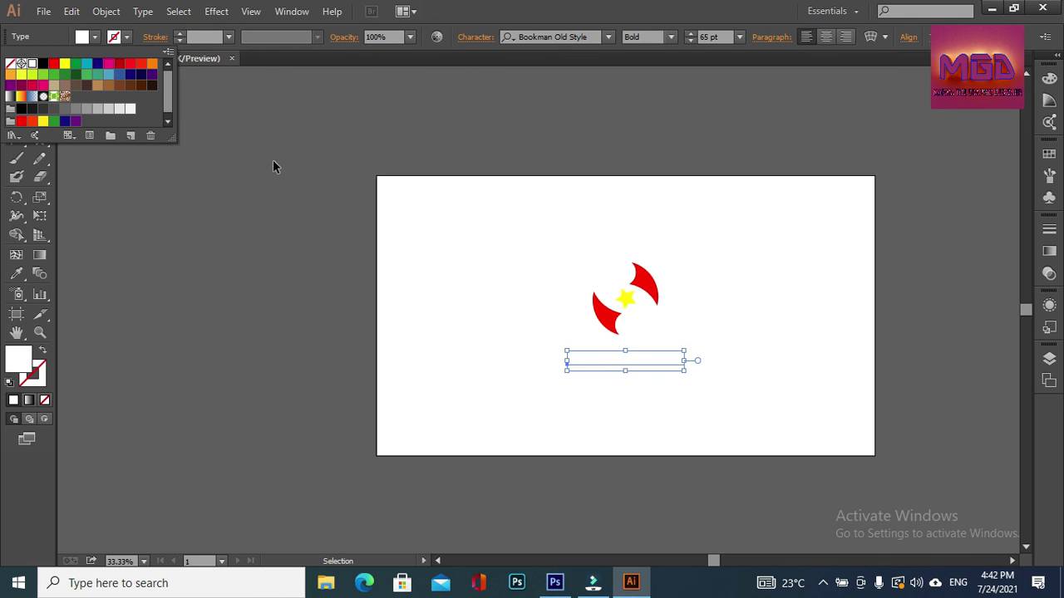
{"action": "left_click", "coordinate": [550, 7]}
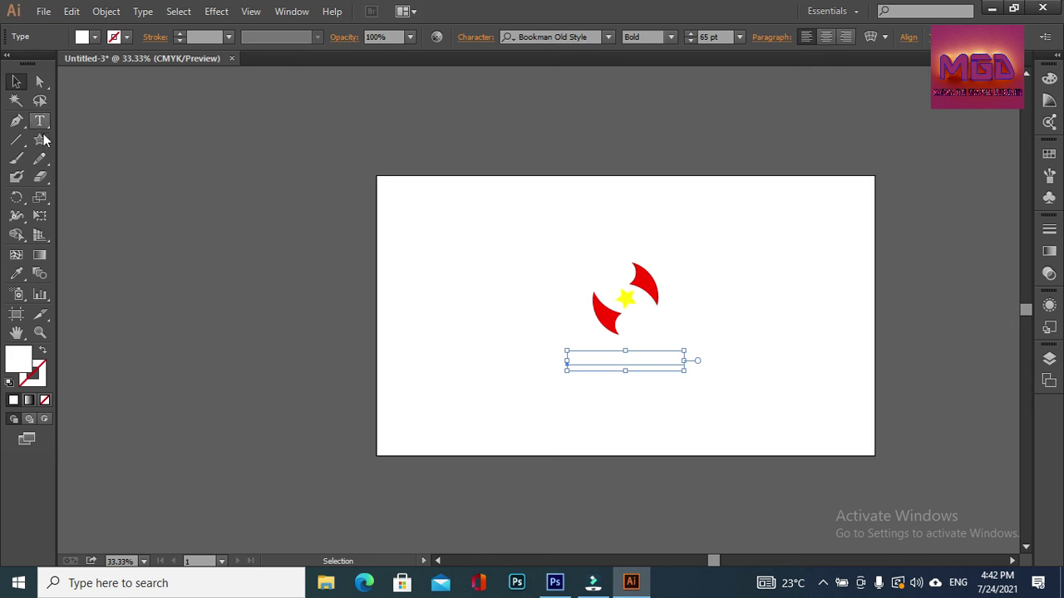
Set the fill colour to black with the Rectangle tool active.
{"action": "left_click_drag", "start_coordinate": [45, 140], "coordinate": [70, 141]}
{"action": "left_click", "coordinate": [96, 37]}
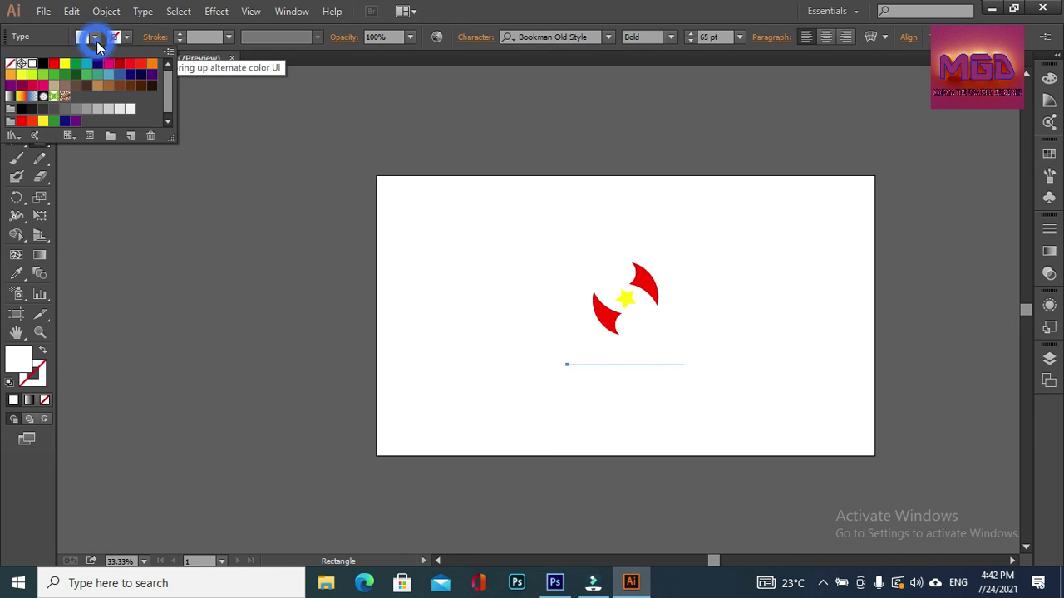
{"action": "left_click", "coordinate": [42, 64]}
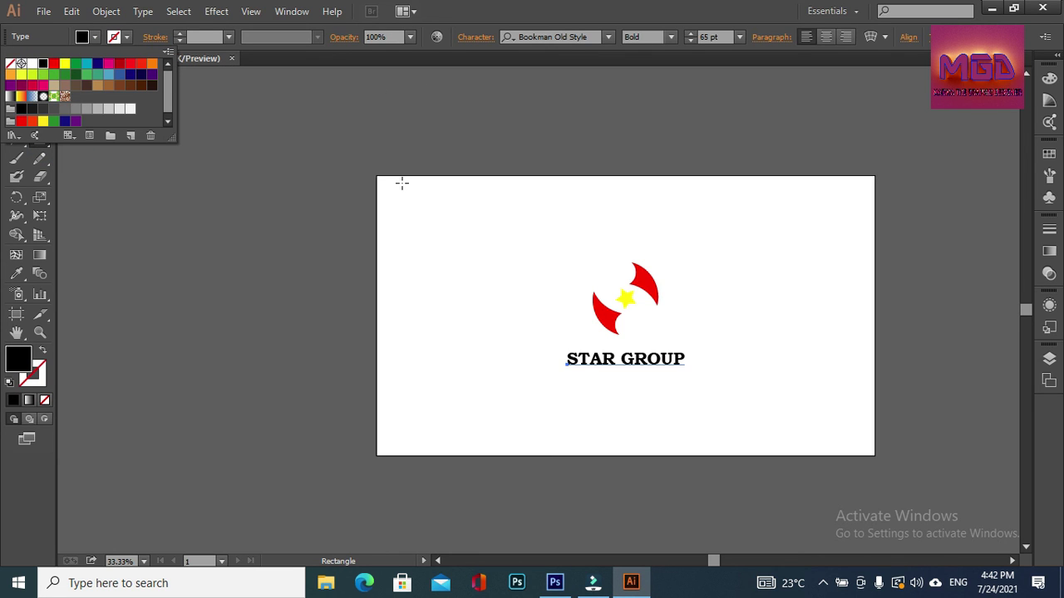
{"action": "left_click", "coordinate": [403, 183]}
Reapply a white fill to the STAR GROUP text.
{"action": "left_click", "coordinate": [16, 80]}
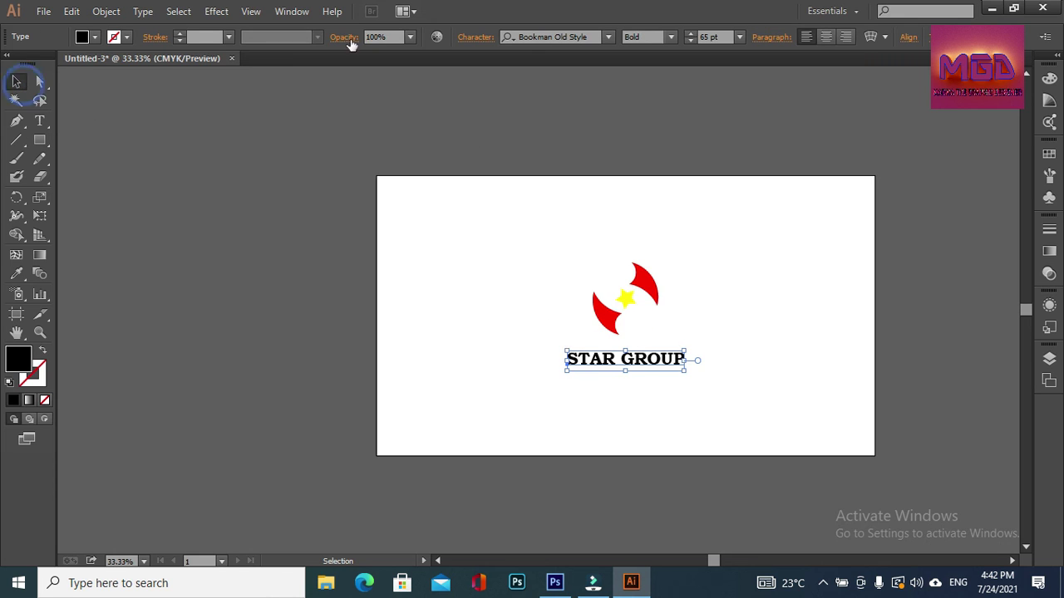
{"action": "left_click", "coordinate": [95, 37]}
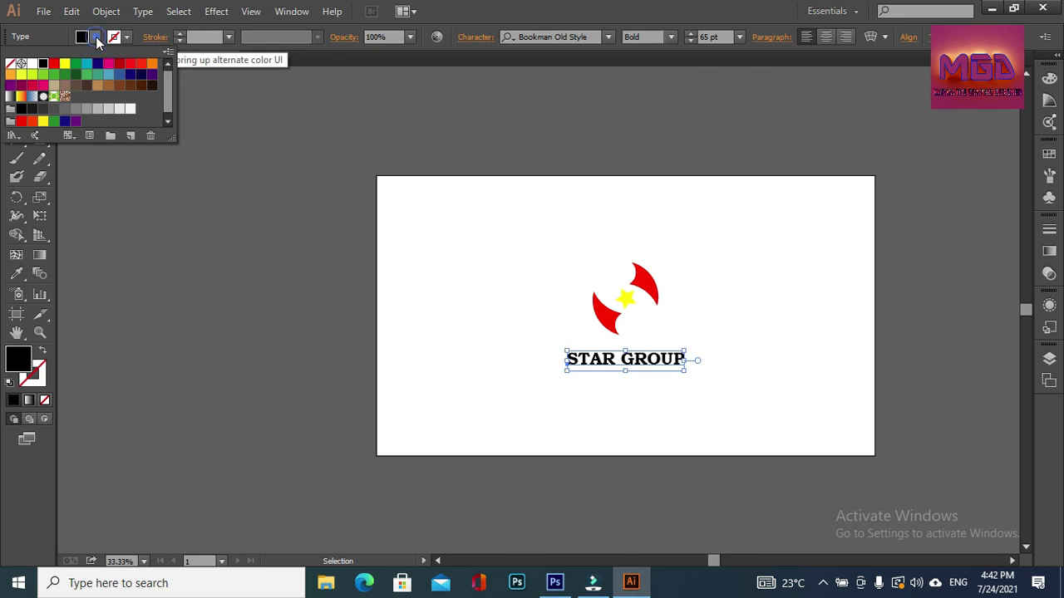
{"action": "left_click", "coordinate": [33, 64]}
{"action": "left_click", "coordinate": [569, 7]}
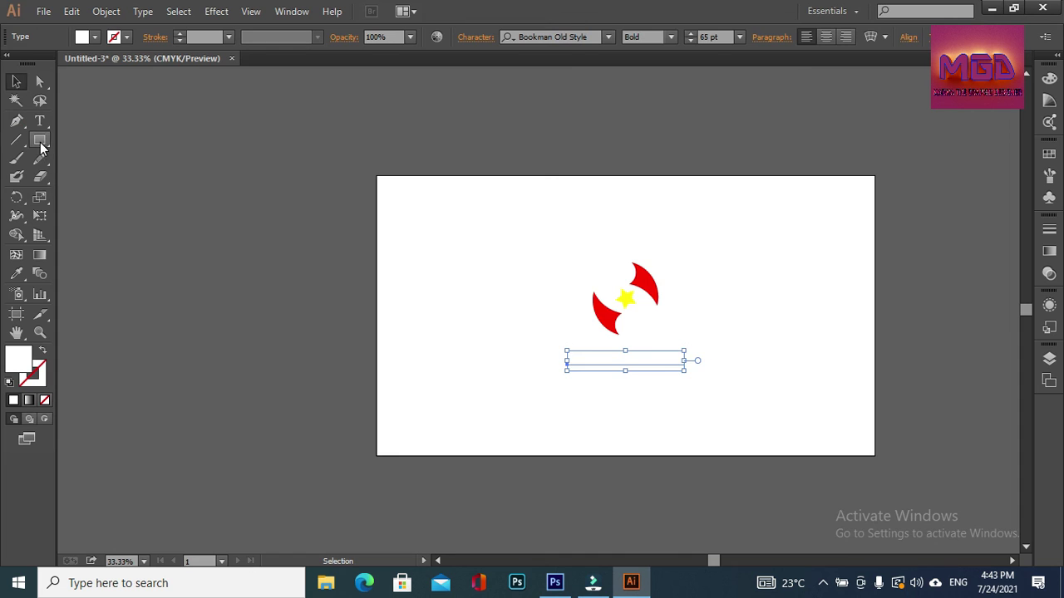
{"action": "left_click", "coordinate": [39, 140]}
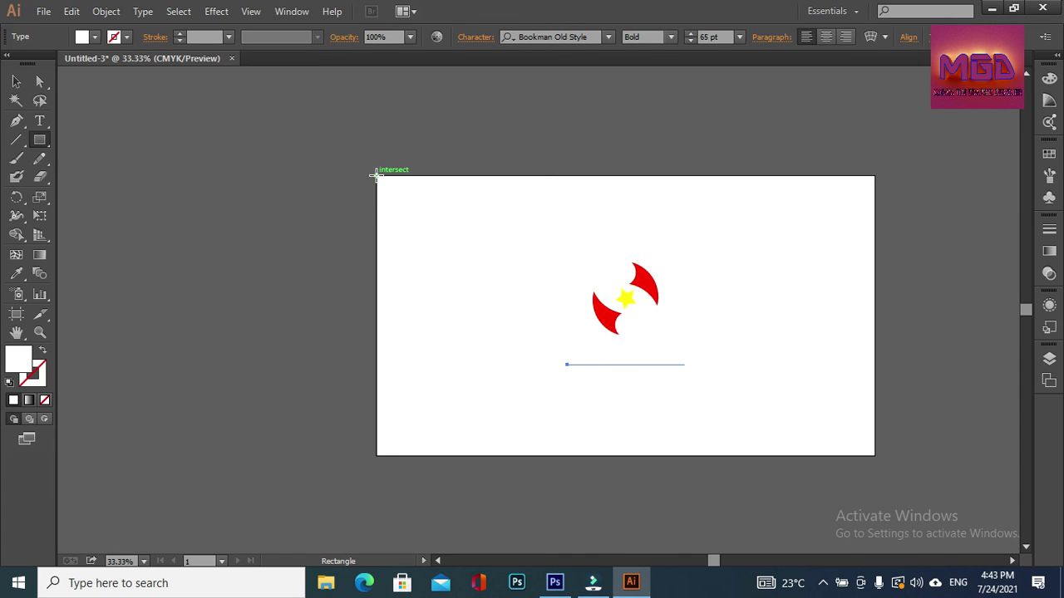
Draw an artboard-sized black rectangle and send it behind the logo.
{"action": "left_click_drag", "start_coordinate": [374, 176], "coordinate": [875, 456]}
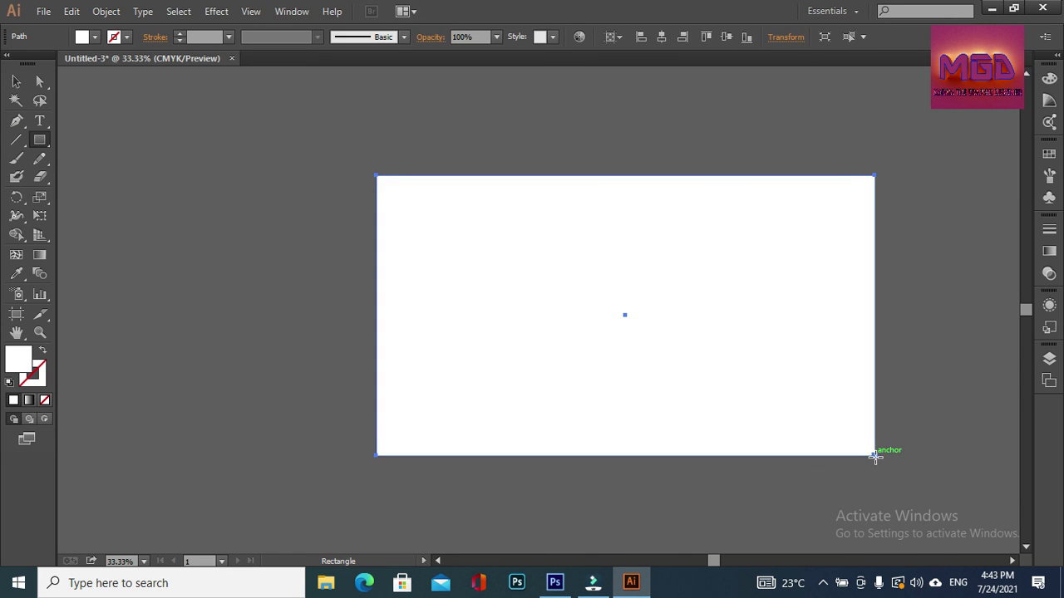
{"action": "left_click", "coordinate": [95, 36]}
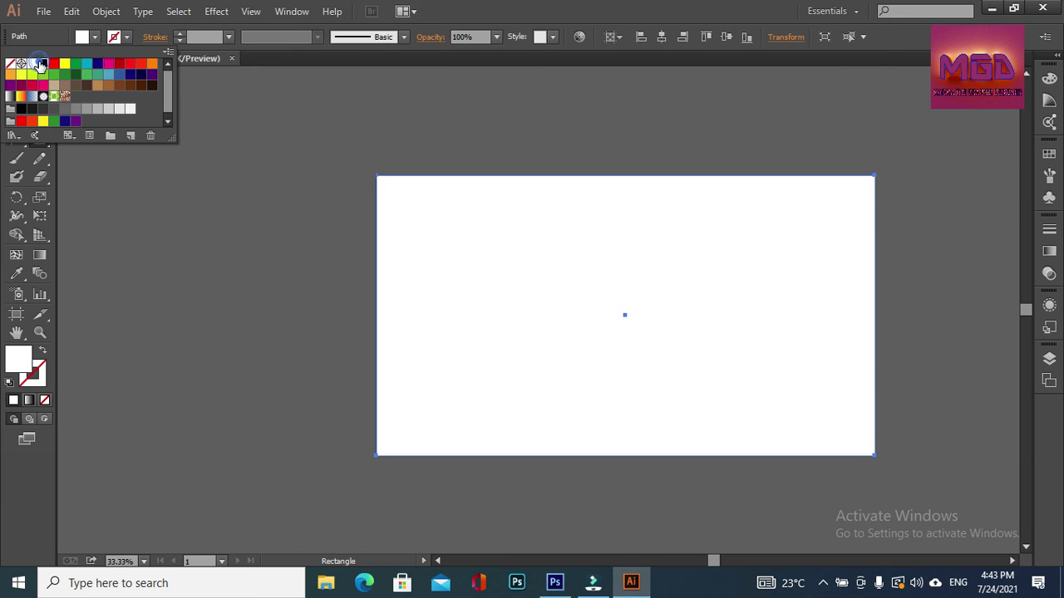
{"action": "left_click", "coordinate": [44, 63]}
{"action": "key", "text": "Escape"}
{"action": "right_click", "coordinate": [532, 271]}
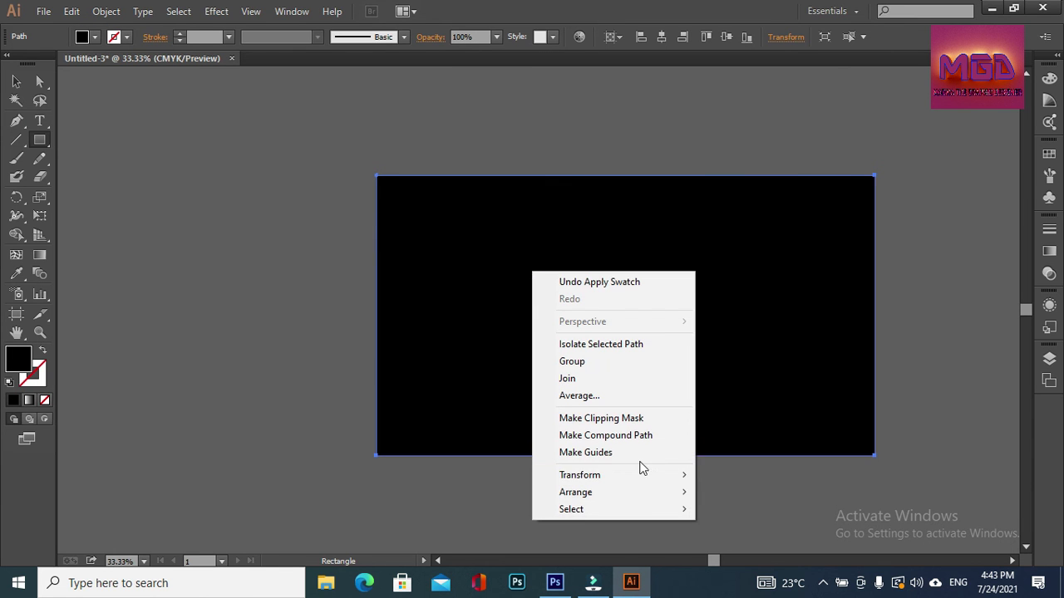
{"action": "left_click", "coordinate": [743, 538]}
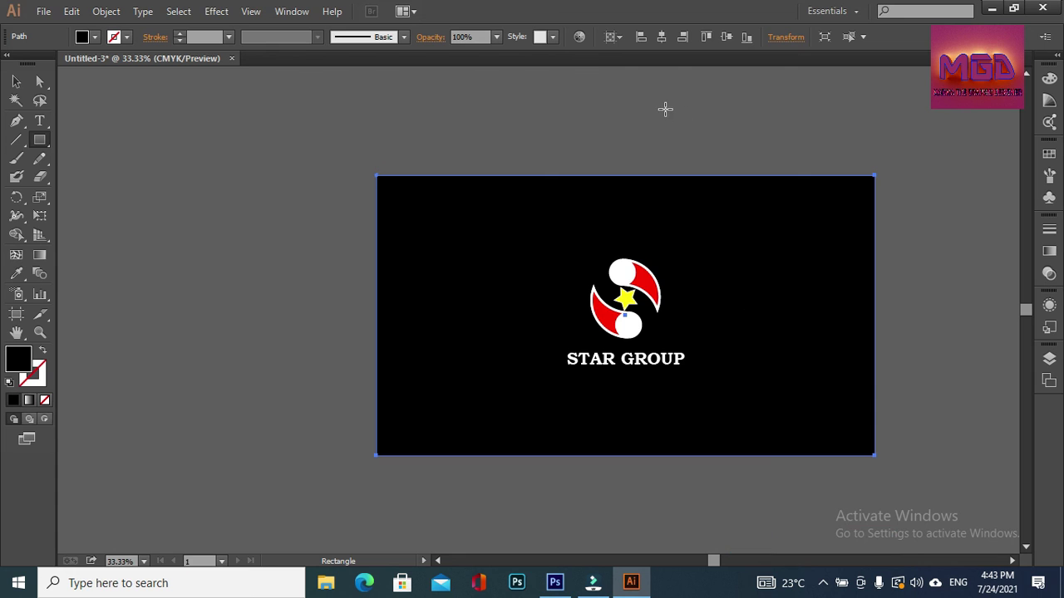
Lock the black background rectangle.
{"action": "key", "text": "v"}
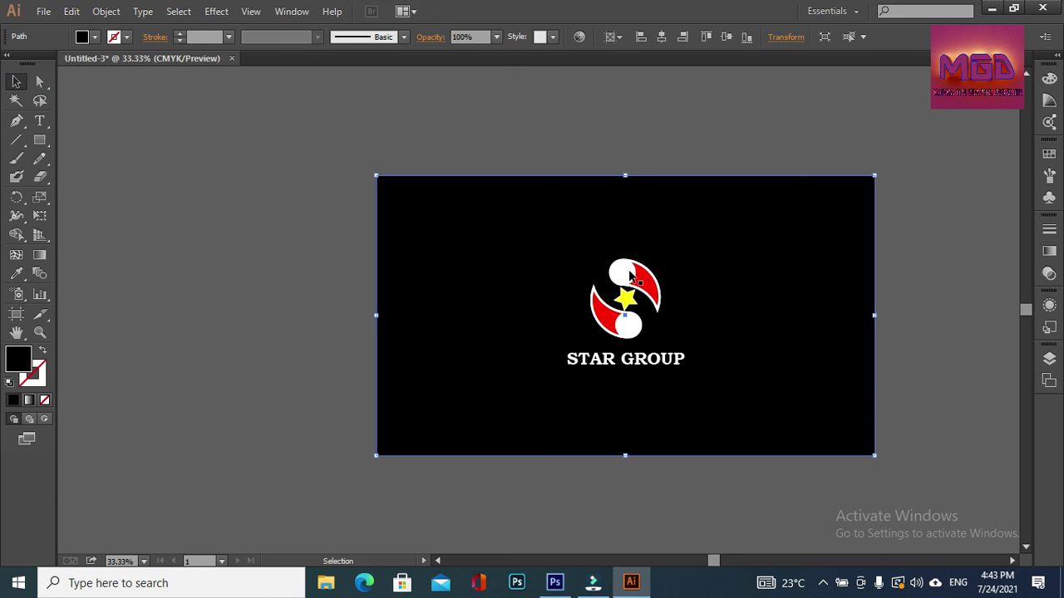
{"action": "left_click", "coordinate": [106, 11]}
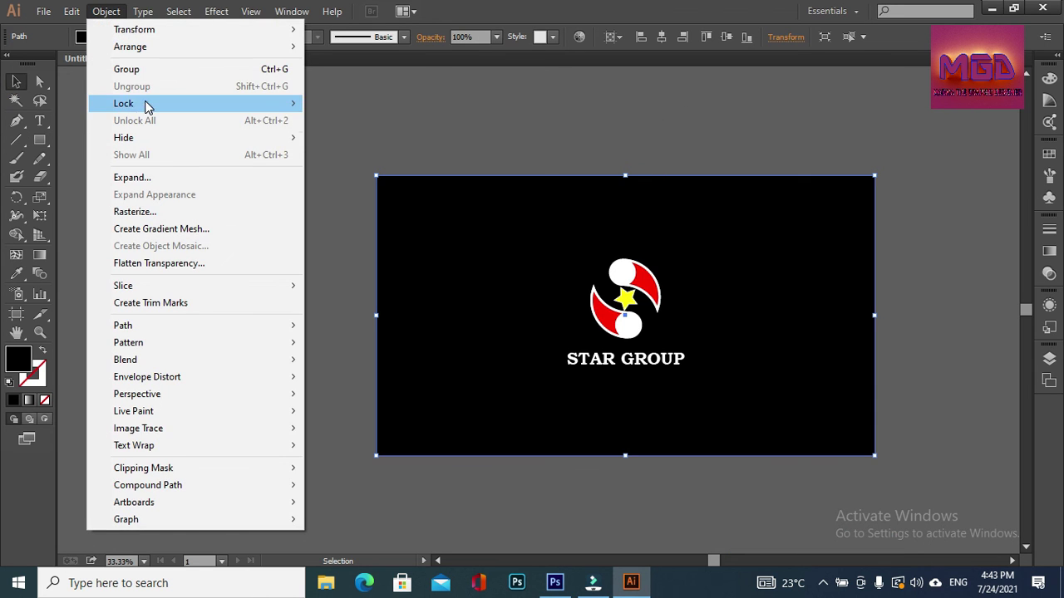
{"action": "left_click", "coordinate": [324, 103]}
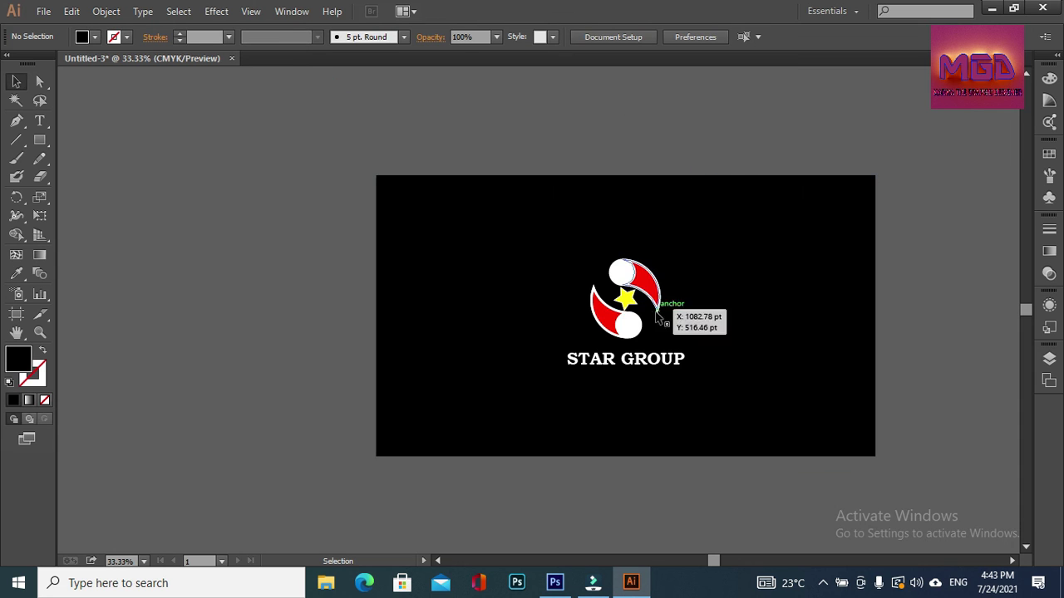
Give the yellow star a black outline stroke.
{"action": "left_click", "coordinate": [630, 306]}
{"action": "left_click", "coordinate": [126, 36]}
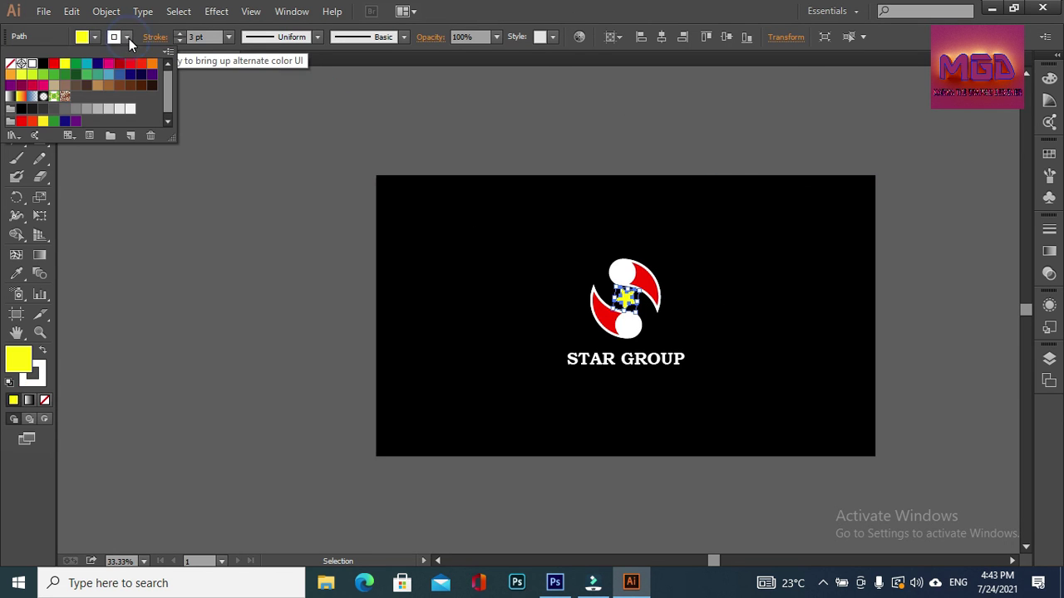
{"action": "left_click", "coordinate": [42, 65]}
{"action": "left_click", "coordinate": [523, 207]}
{"action": "left_click", "coordinate": [582, 226]}
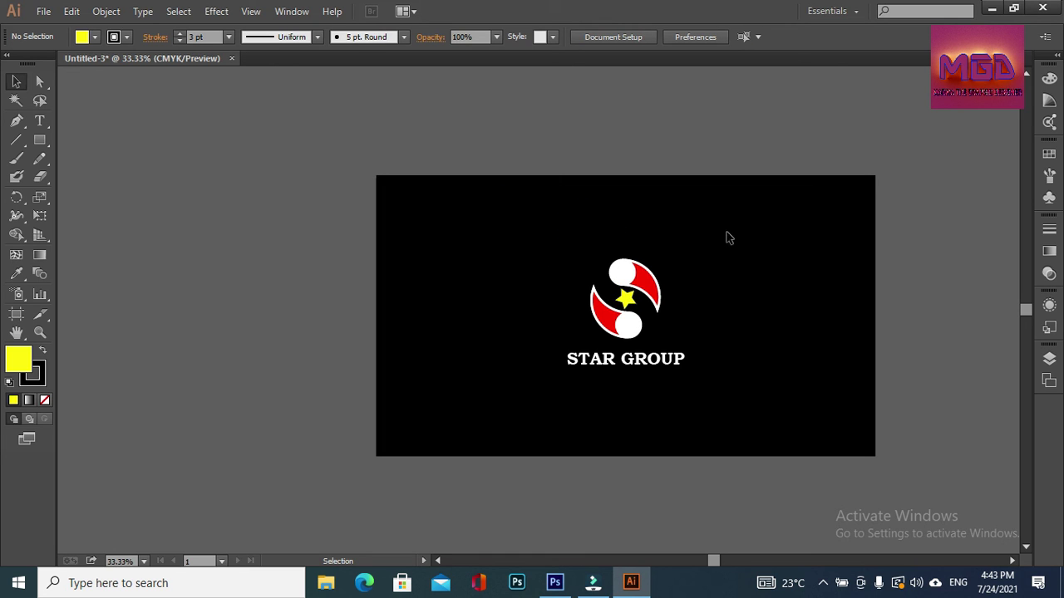
Fill the upper and lower white circles with the CMYK Blue swatch.
{"action": "left_click", "coordinate": [625, 275]}
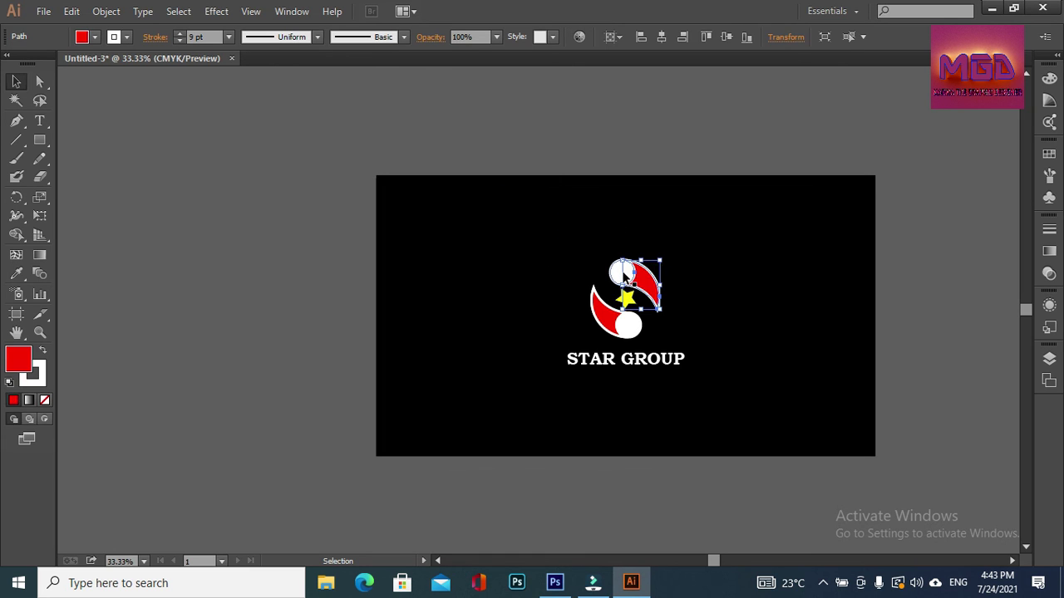
{"action": "left_click", "coordinate": [625, 277]}
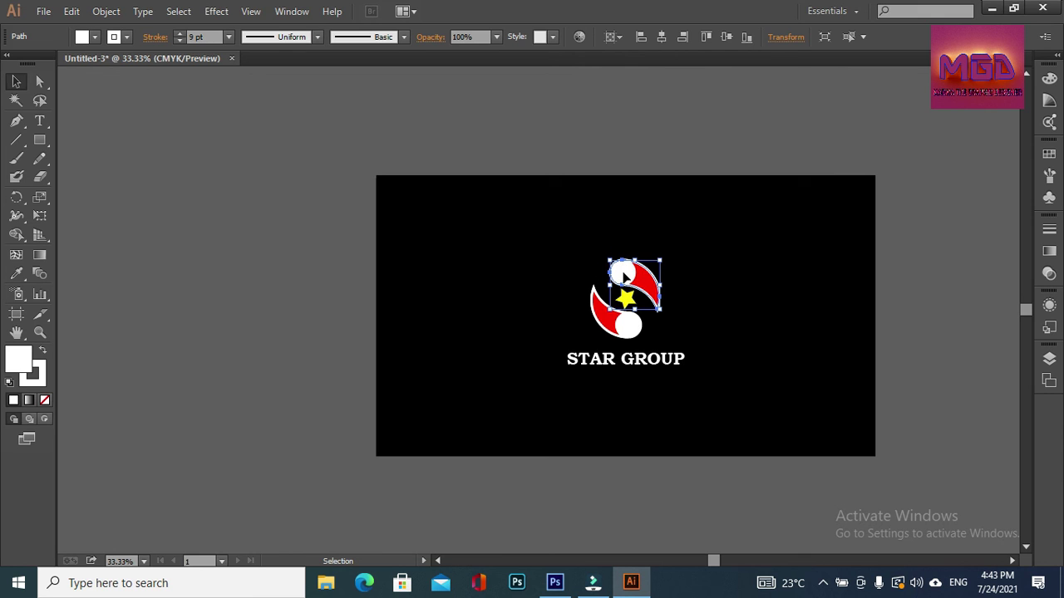
{"action": "left_click", "coordinate": [94, 37]}
{"action": "left_click", "coordinate": [88, 65]}
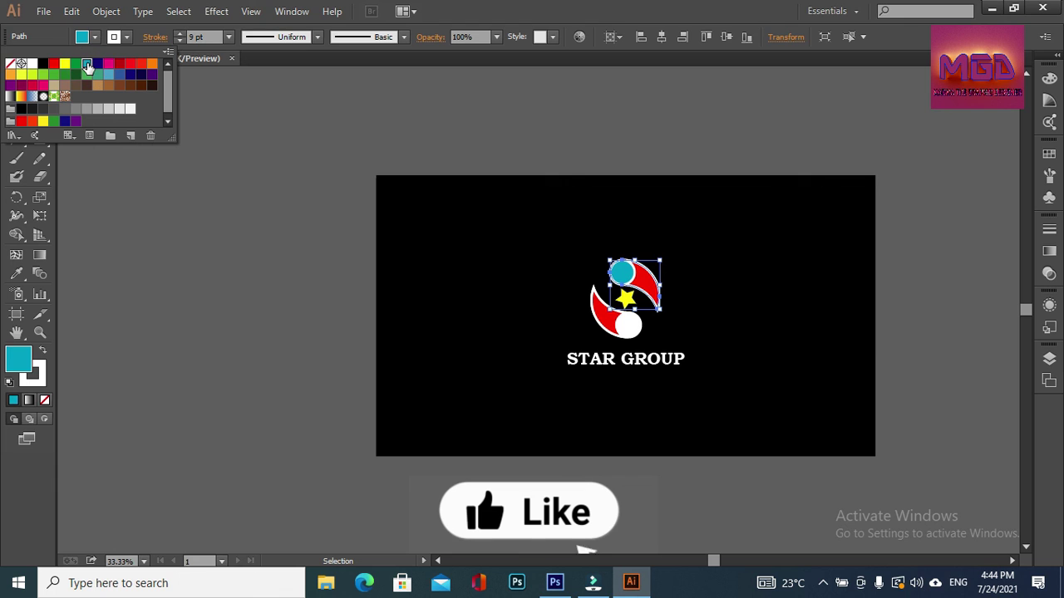
{"action": "left_click", "coordinate": [97, 64]}
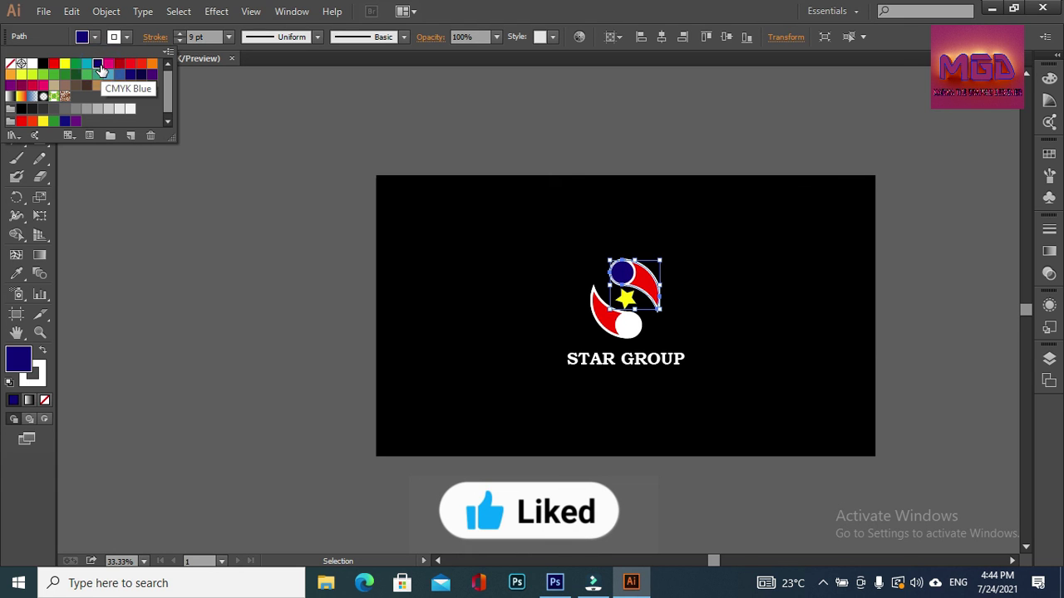
{"action": "left_click", "coordinate": [639, 372]}
{"action": "left_click", "coordinate": [629, 326]}
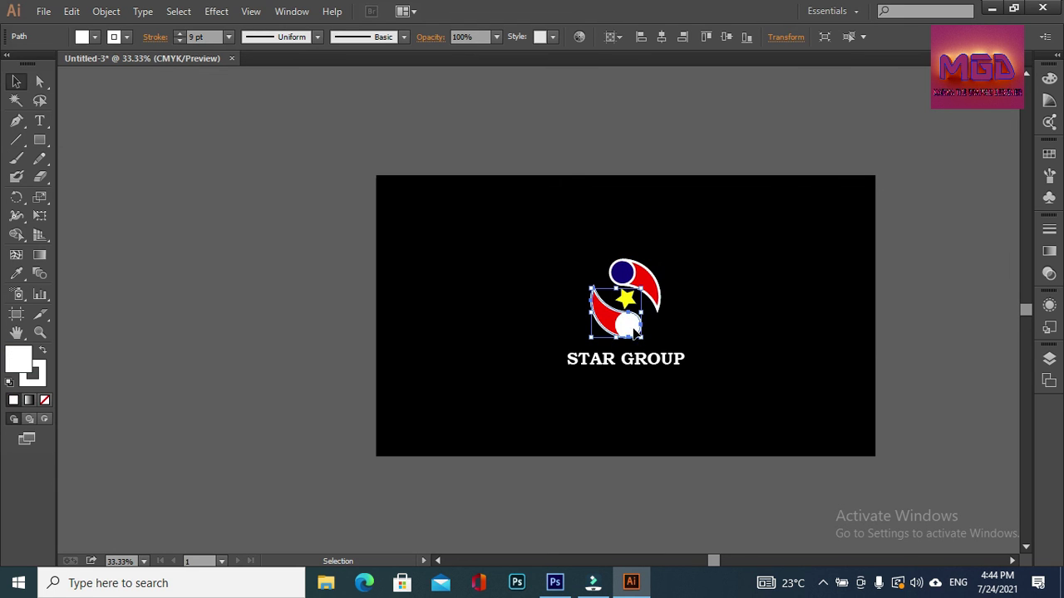
{"action": "left_click", "coordinate": [98, 37]}
{"action": "left_click", "coordinate": [98, 64]}
{"action": "left_click", "coordinate": [629, 217]}
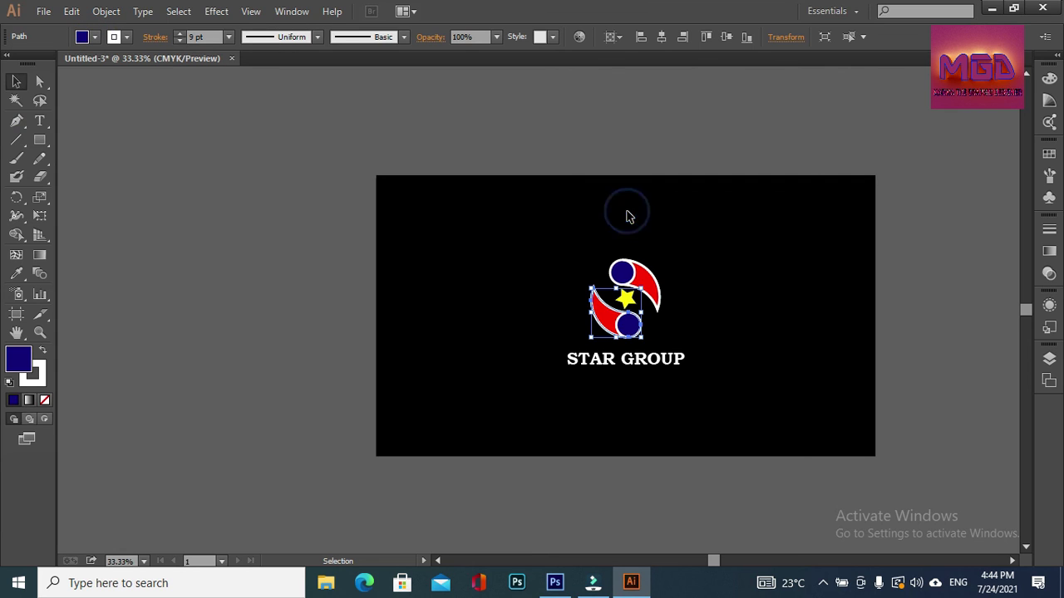
{"action": "left_click", "coordinate": [708, 275]}
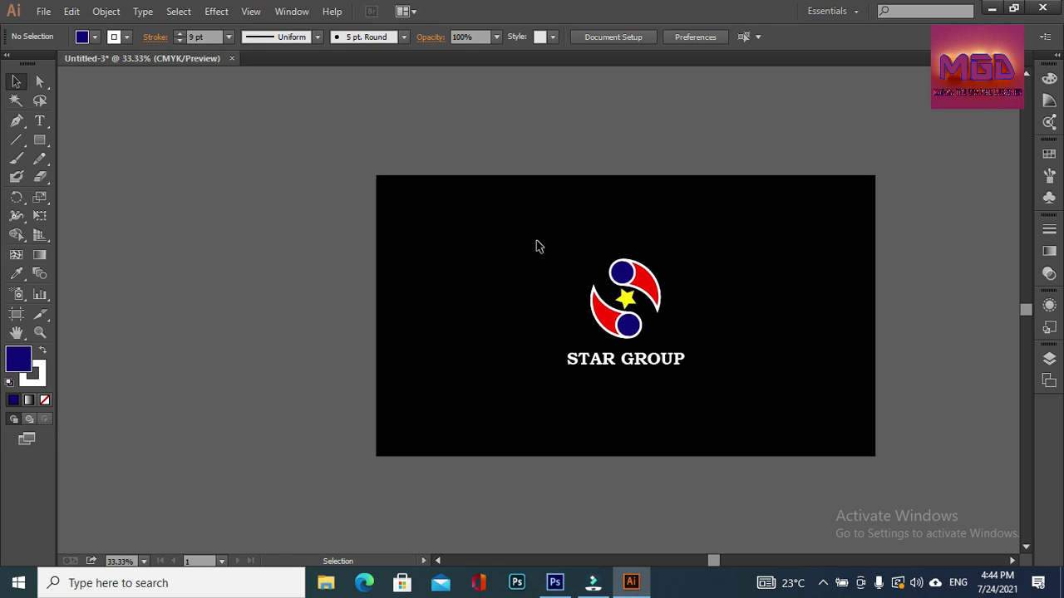
Group the logo with the STAR GROUP text and scale it up to 566.725 pt wide.
{"action": "left_click_drag", "start_coordinate": [536, 246], "coordinate": [730, 401]}
{"action": "right_click", "coordinate": [619, 289]}
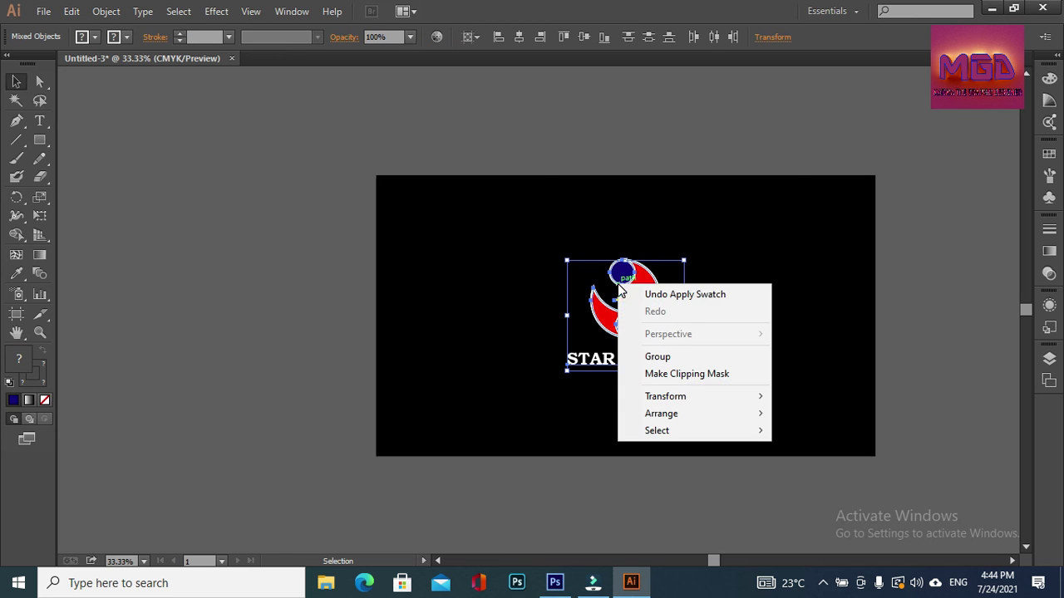
{"action": "left_click", "coordinate": [686, 357]}
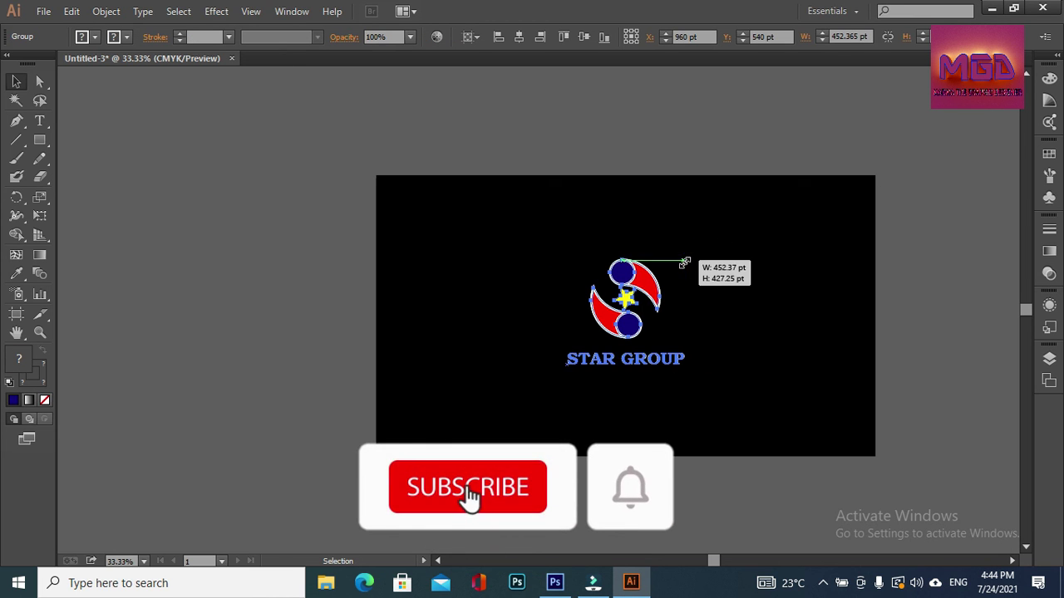
{"action": "left_click_drag", "start_coordinate": [684, 262], "coordinate": [699, 246]}
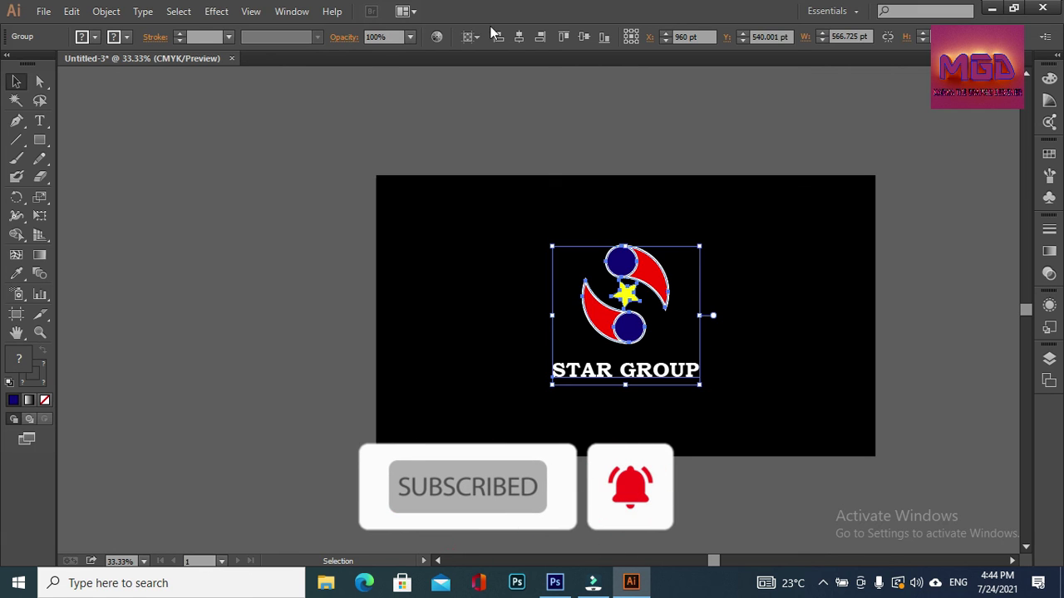
{"action": "left_click", "coordinate": [806, 289]}
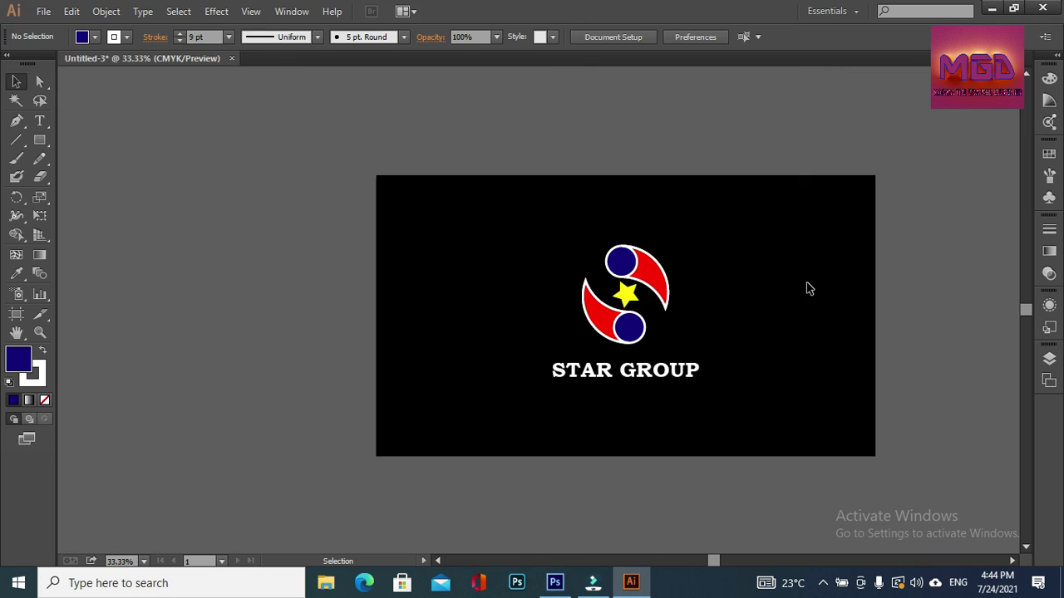